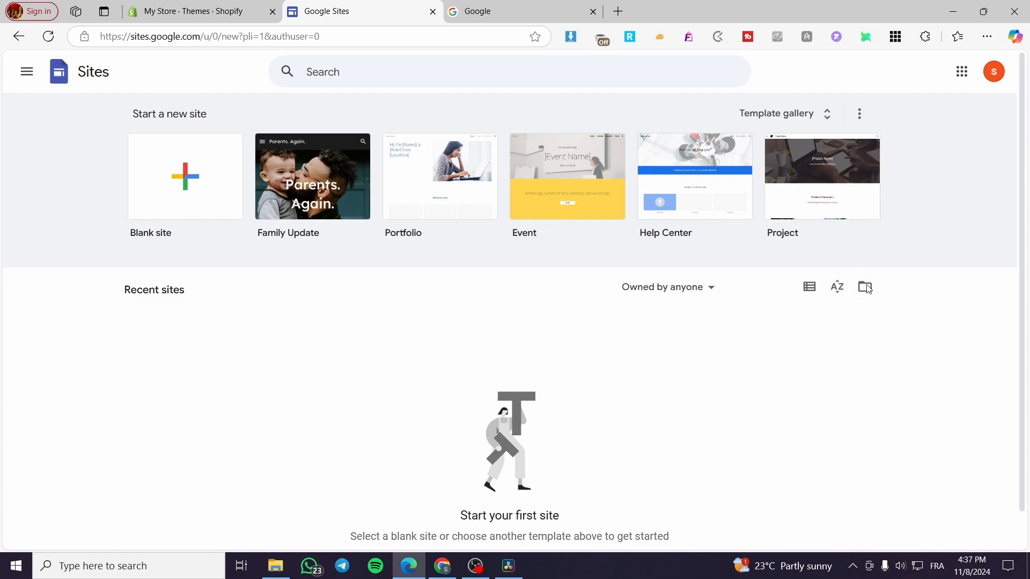
pyautogui.scroll(-1, 536, 402)
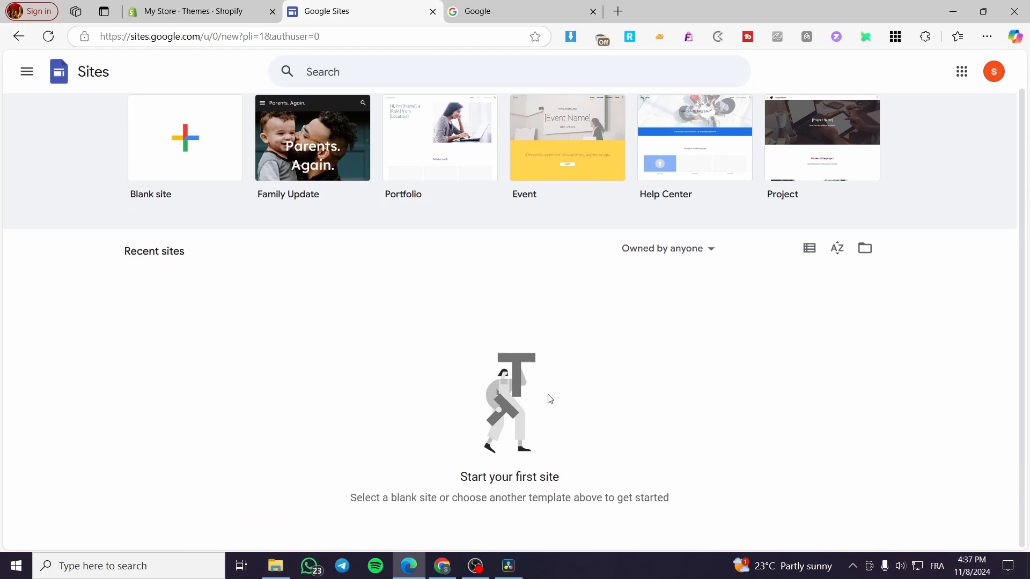
pyautogui.scroll(1, 550, 392)
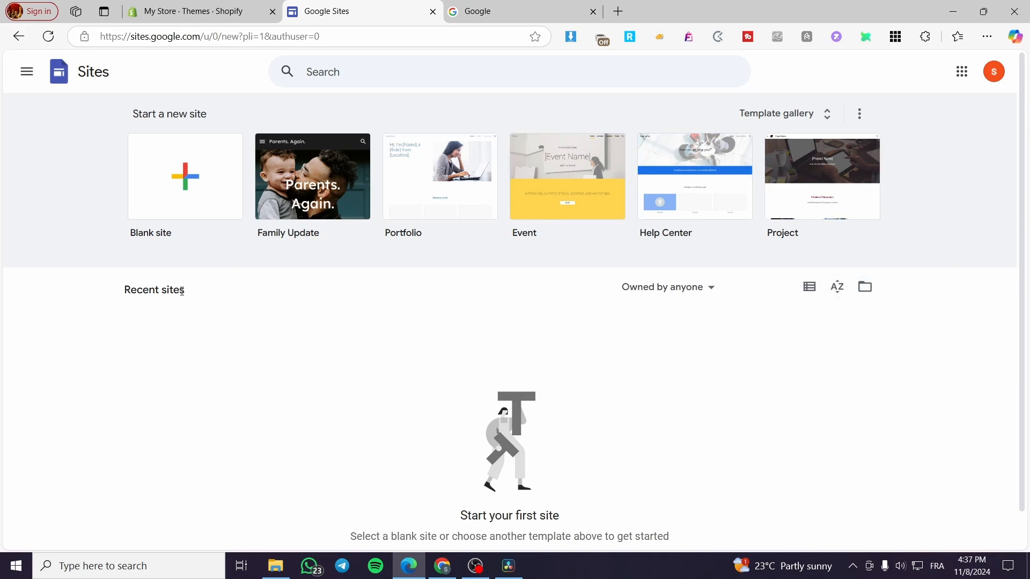
pyautogui.moveTo(182, 291); pyautogui.dragTo(126, 290)
pyautogui.click(255, 367)
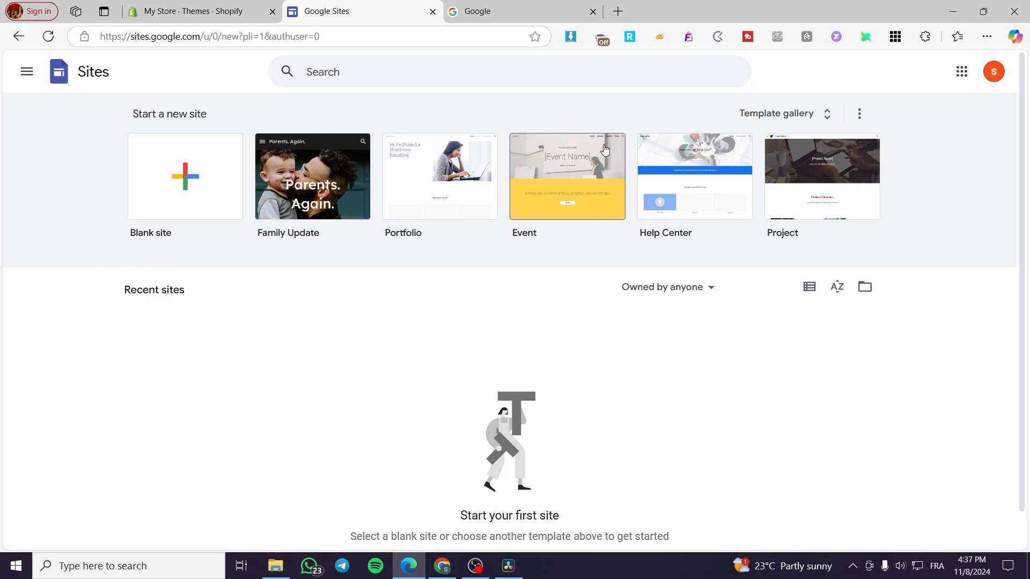
# - Browse the full template gallery and create a new site from the Photo Portfolio template under Small business
pyautogui.click(781, 120)
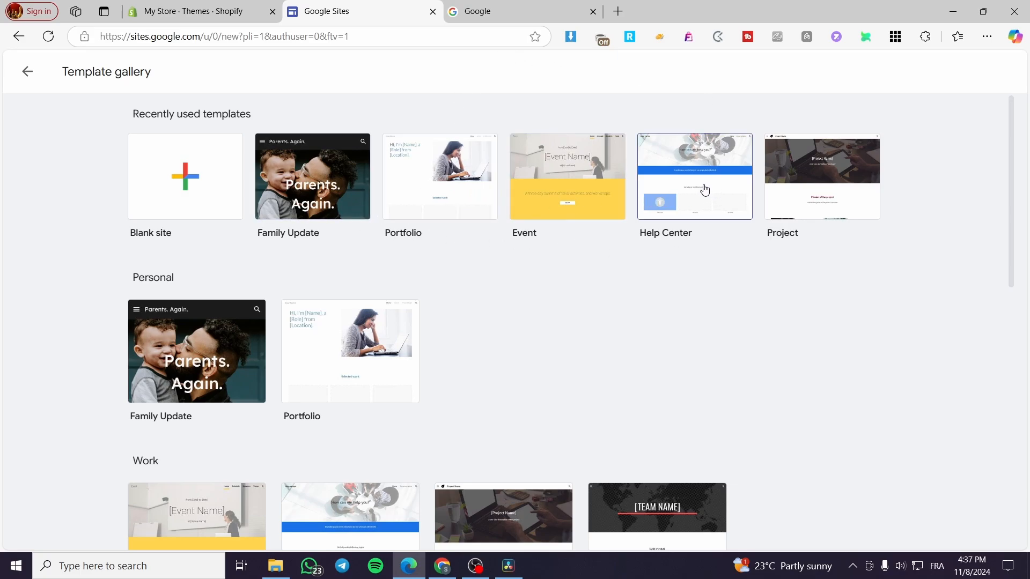
pyautogui.scroll(-3, 128, 391)
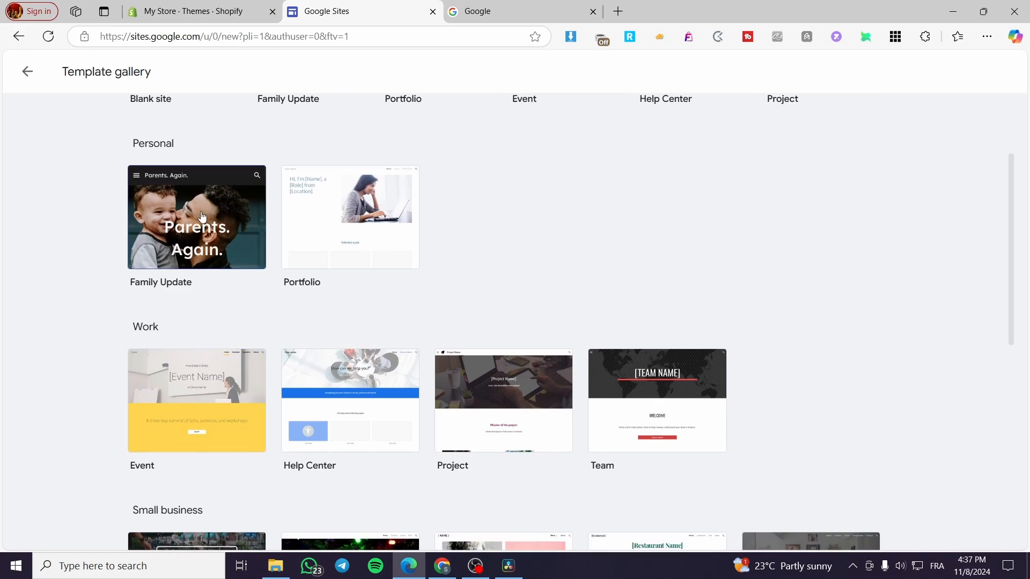
pyautogui.scroll(-5, 202, 216)
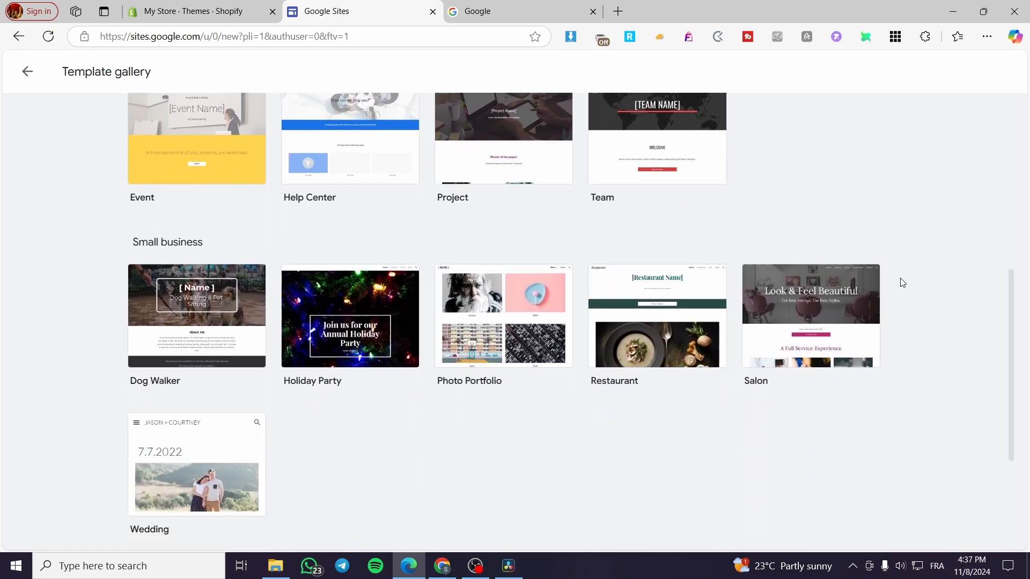
pyautogui.click(518, 334)
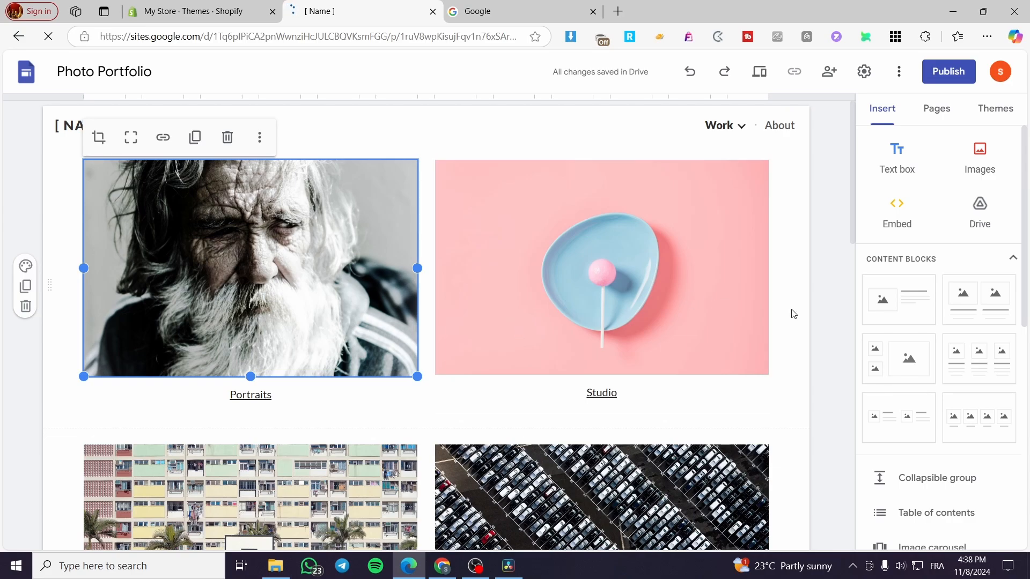
# - Look through the Photo Portfolio template's page, from the photo grid down to the contact footer
pyautogui.click(817, 222)
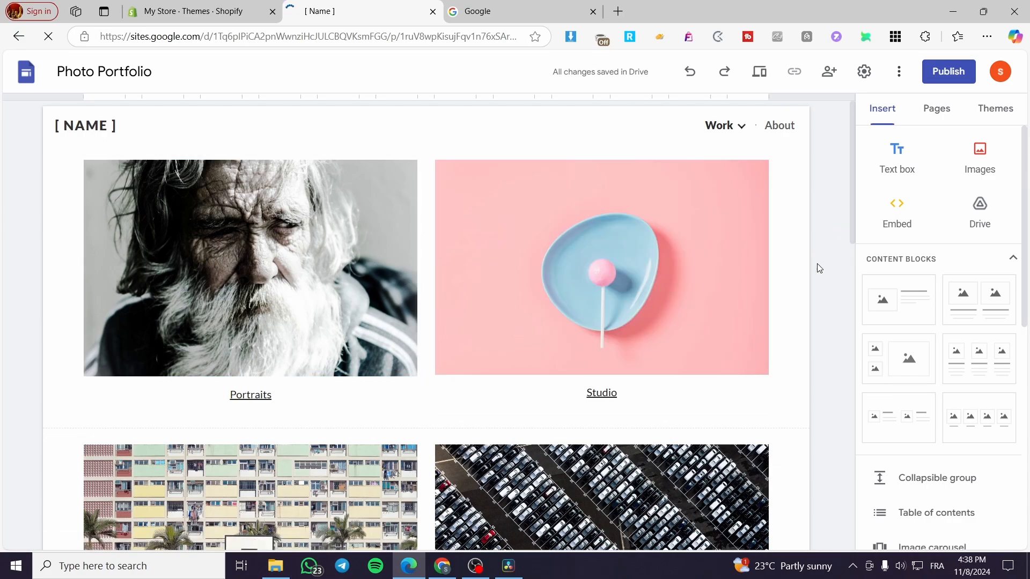
pyautogui.scroll(-5, 660, 273)
pyautogui.scroll(-8, 660, 273)
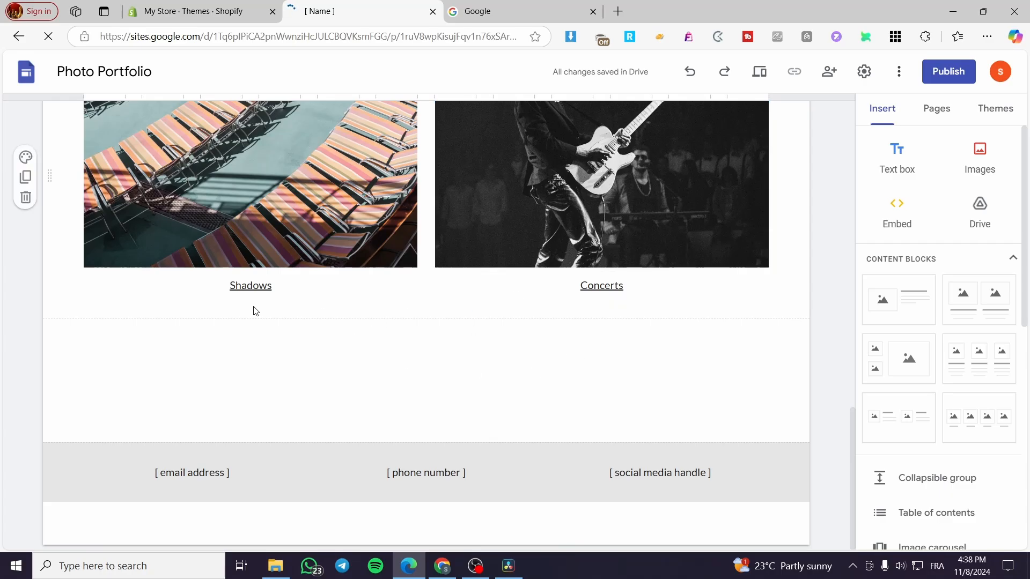
pyautogui.scroll(12, 464, 420)
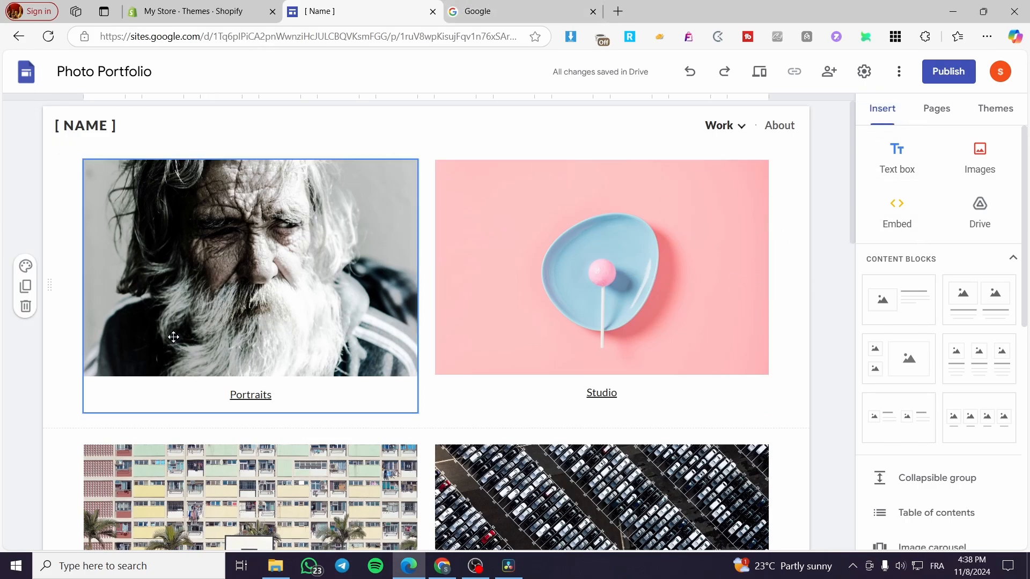
pyautogui.scroll(-12, 416, 316)
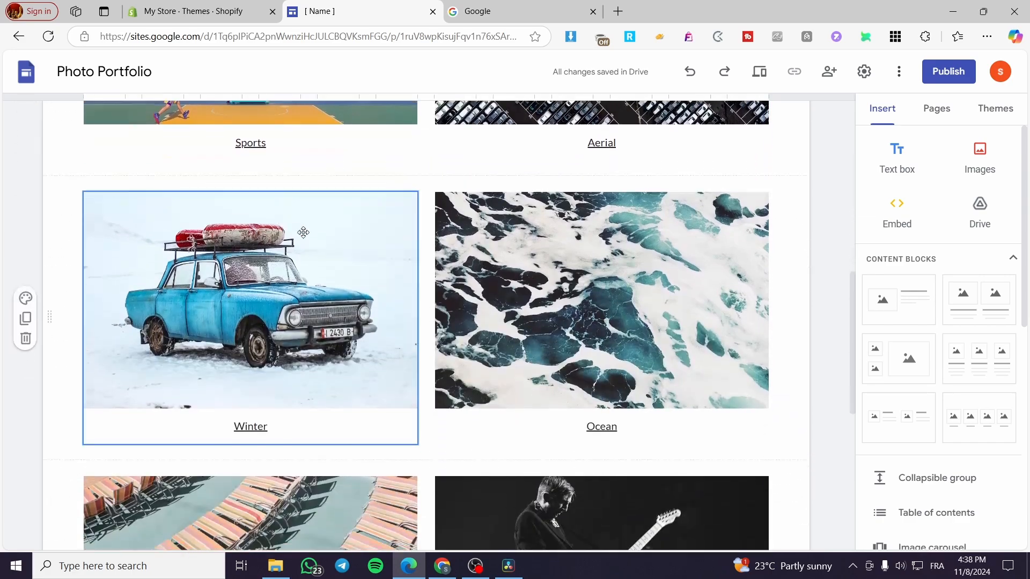
pyautogui.scroll(-1, 575, 254)
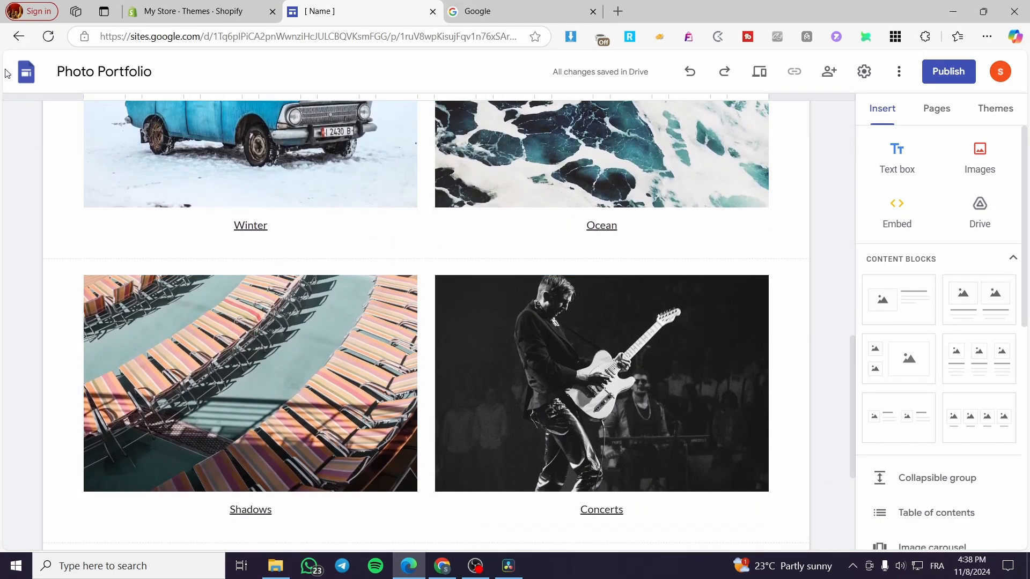
pyautogui.rightClick(29, 72)
pyautogui.click(59, 75)
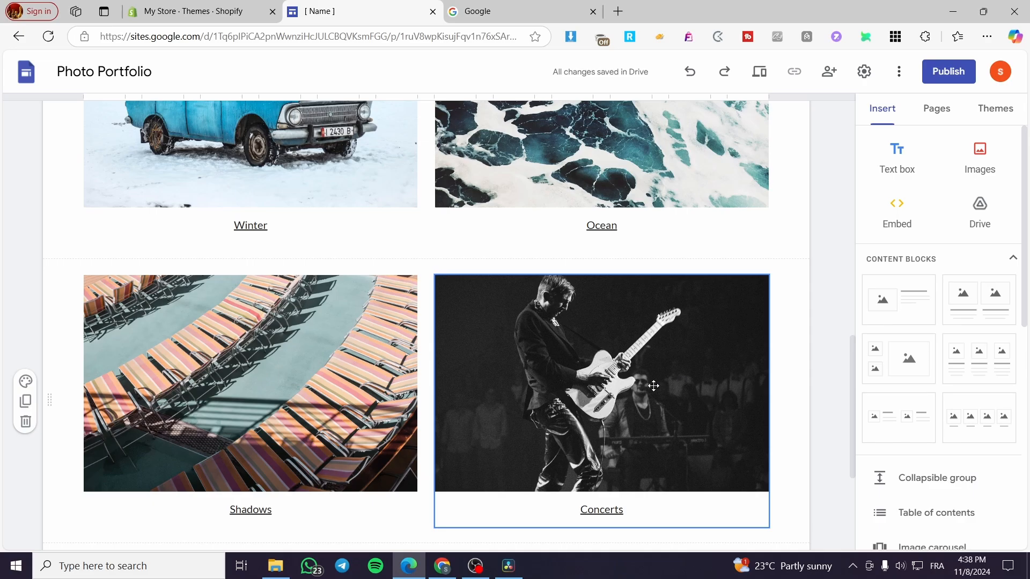
pyautogui.scroll(-3, 653, 386)
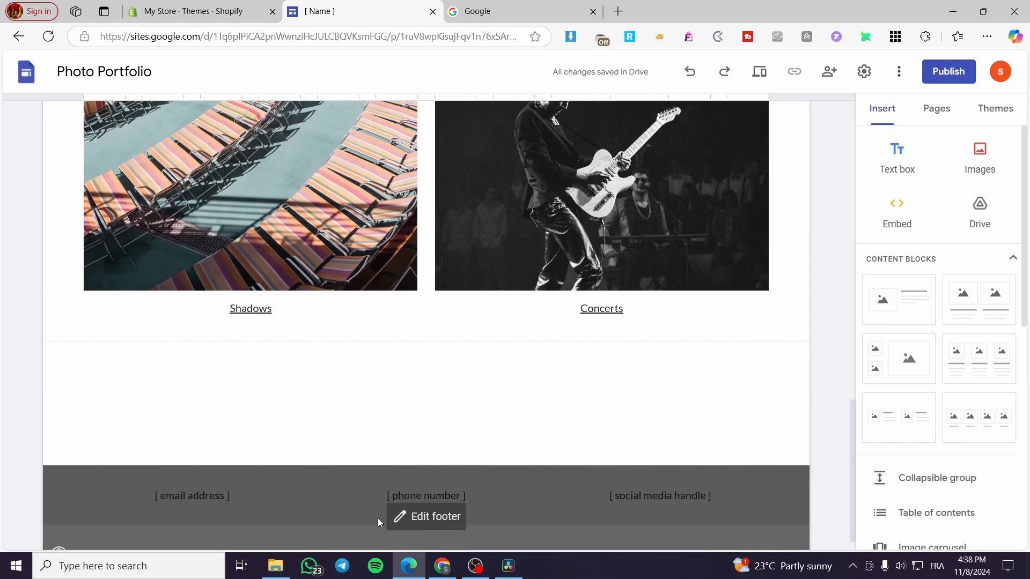
pyautogui.scroll(10, 417, 401)
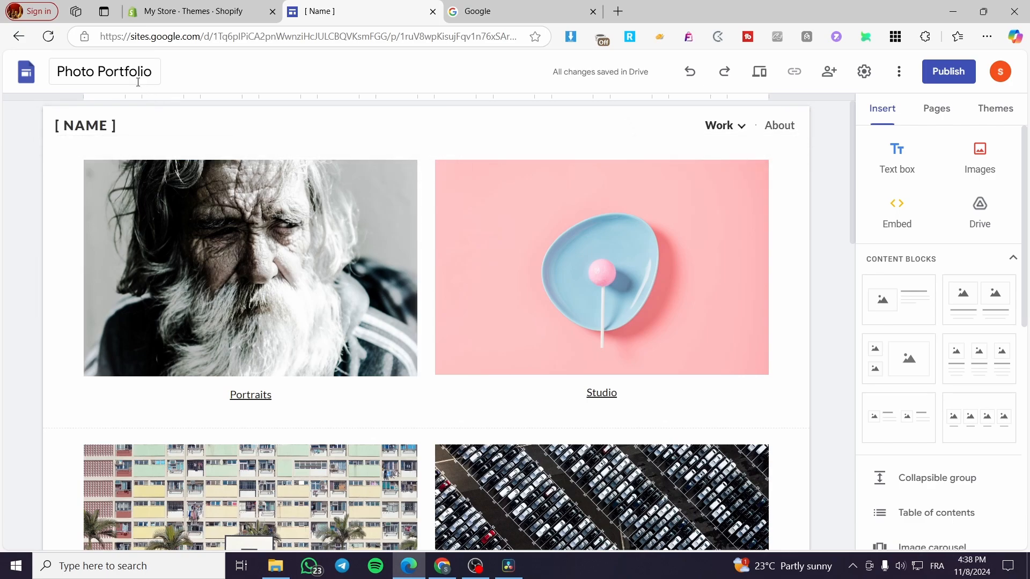
# - Leave the Photo Portfolio site and create a new blank site
pyautogui.click(26, 76)
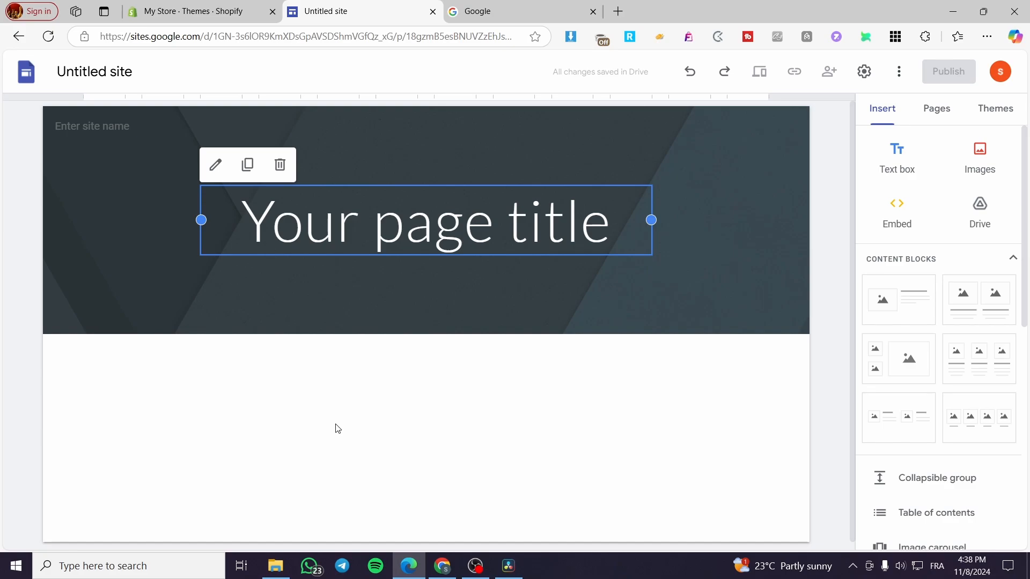
pyautogui.click(659, 538)
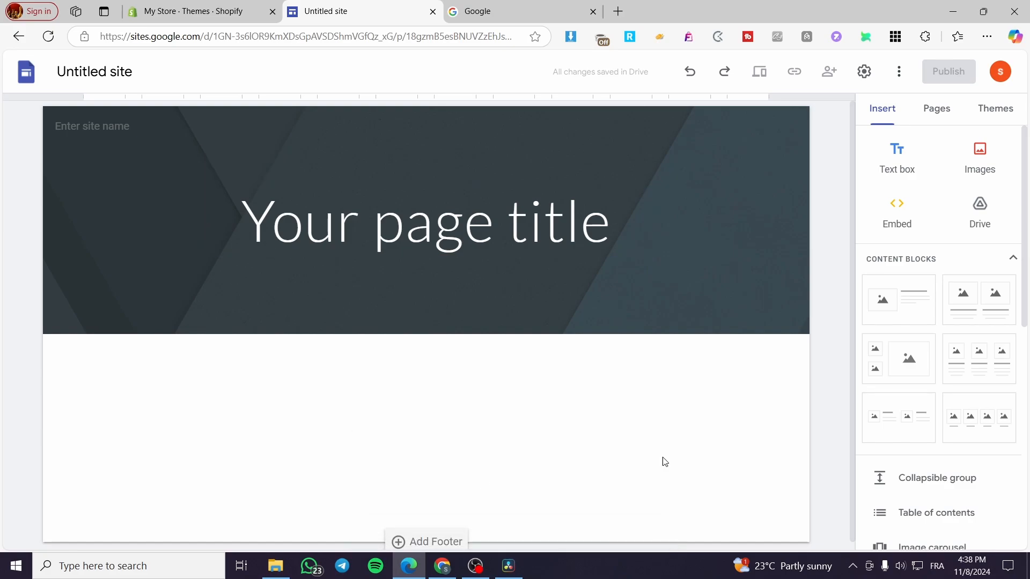
# - Replace the header background with the blurred night lights image from the built-in gallery
pyautogui.click(693, 284)
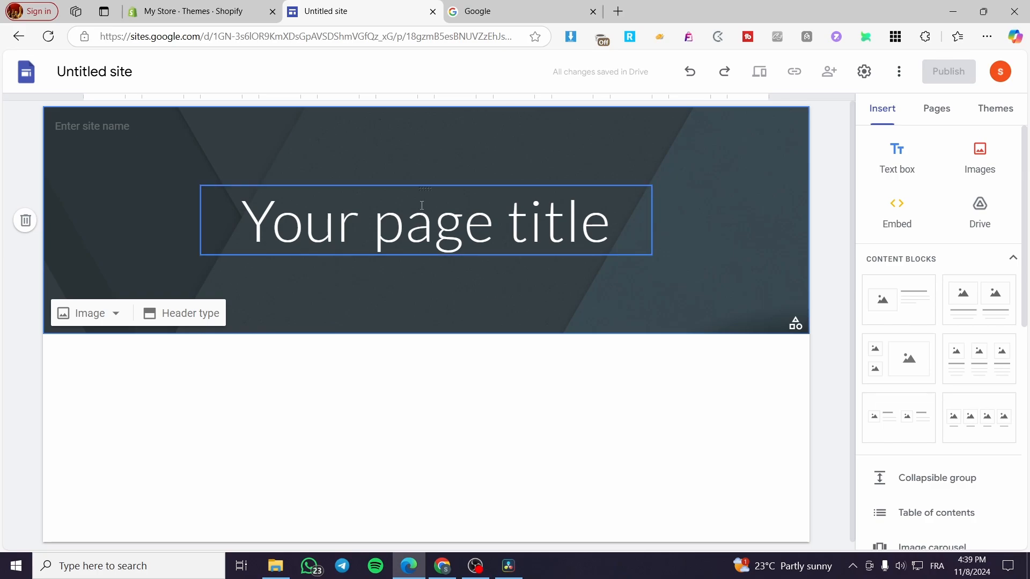
pyautogui.click(122, 315)
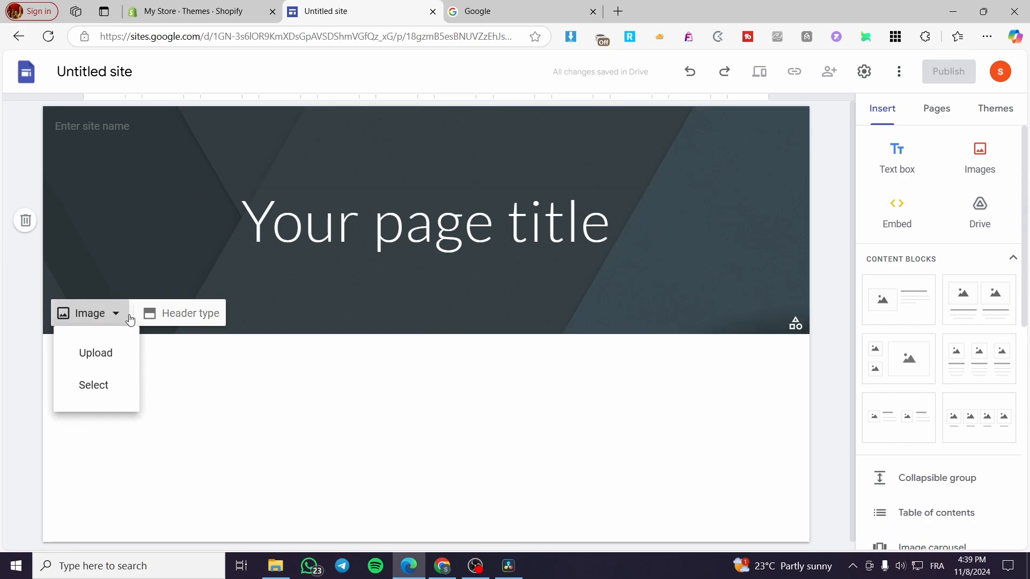
pyautogui.click(102, 388)
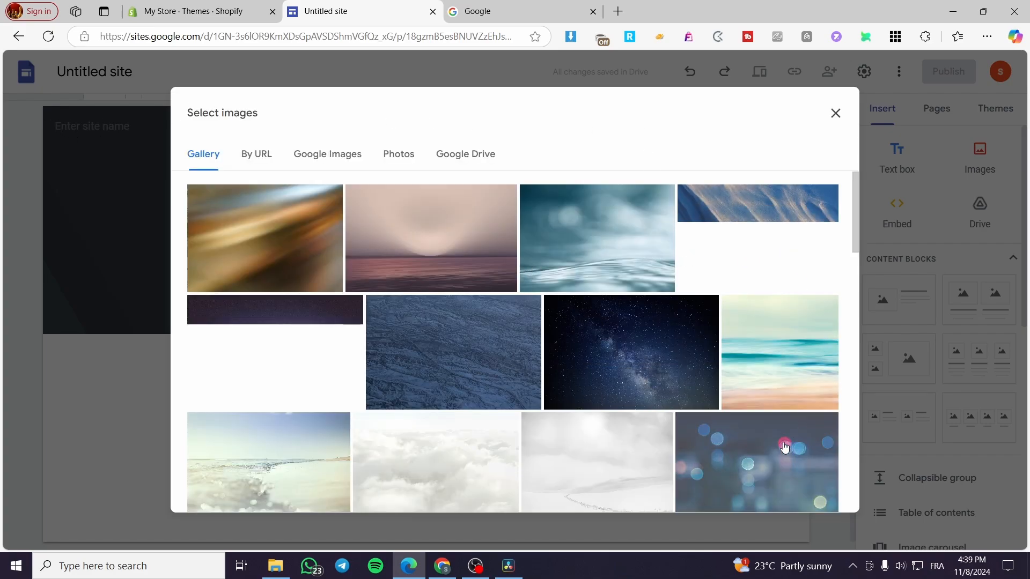
pyautogui.click(677, 419)
pyautogui.click(820, 491)
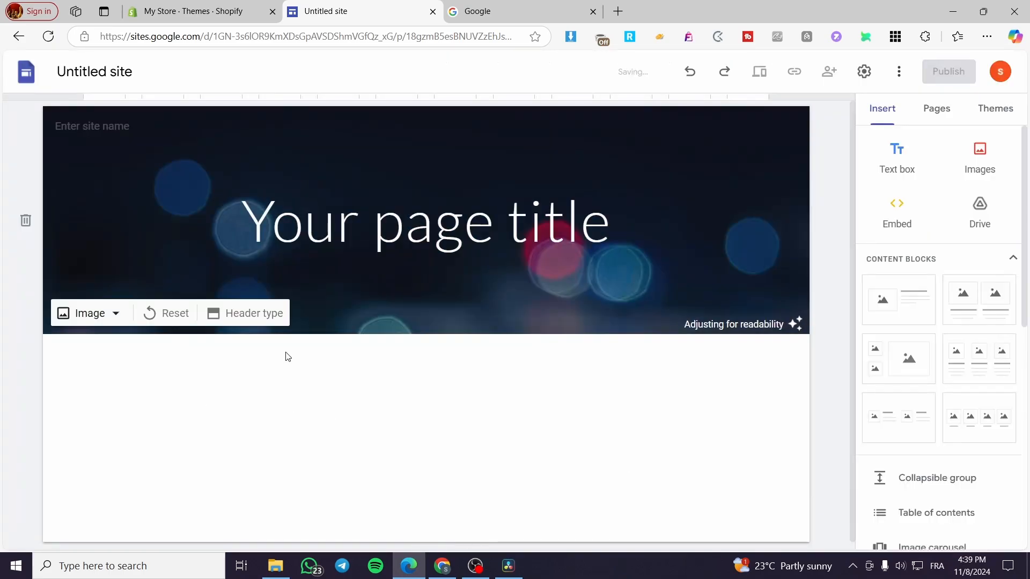
# - Replace the placeholder page title in the header with "Jacks Photography"
pyautogui.click(620, 222)
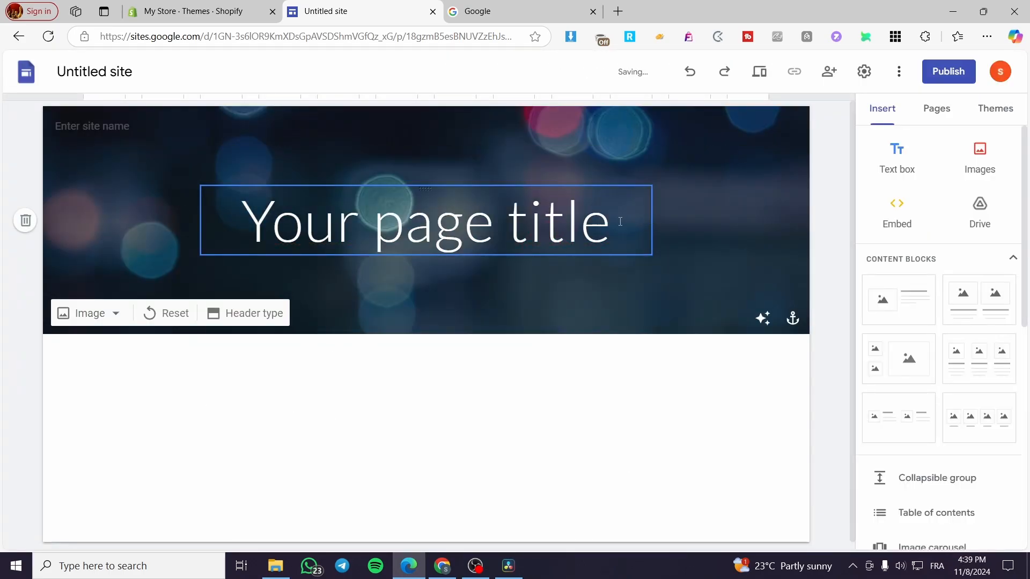
pyautogui.moveTo(620, 221); pyautogui.dragTo(244, 206)
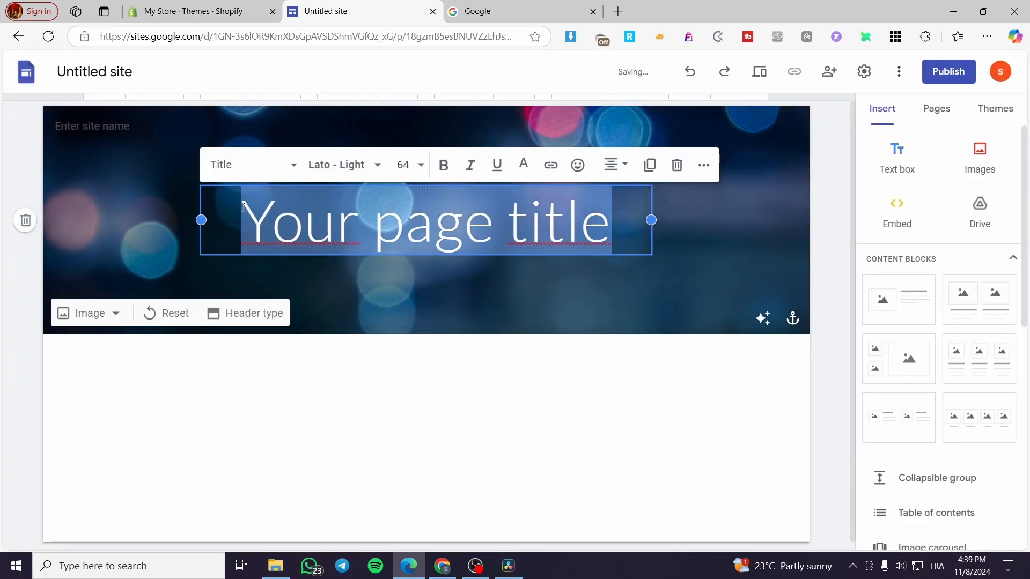
pyautogui.write('Jacks')
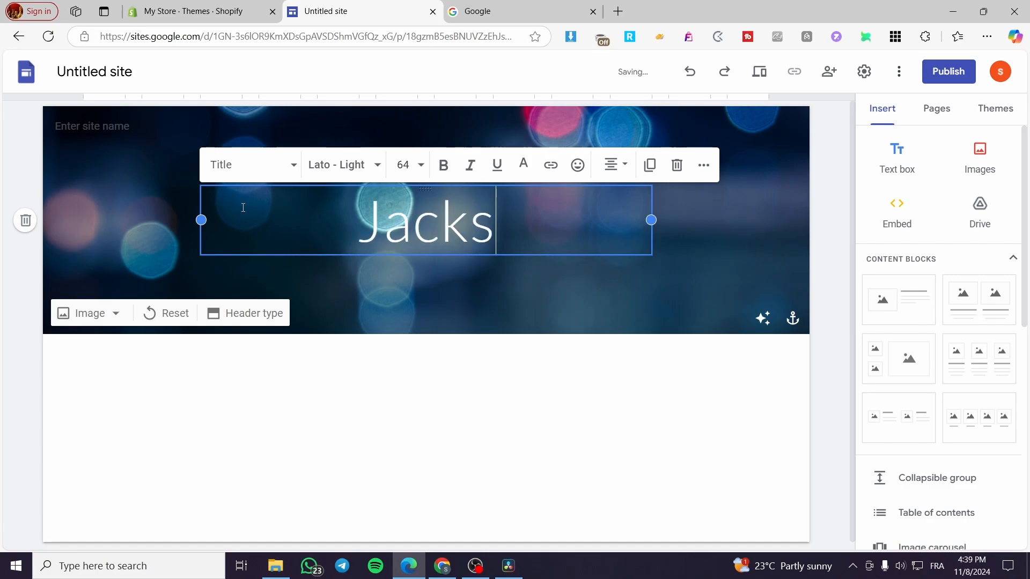
pyautogui.write(' Photo')
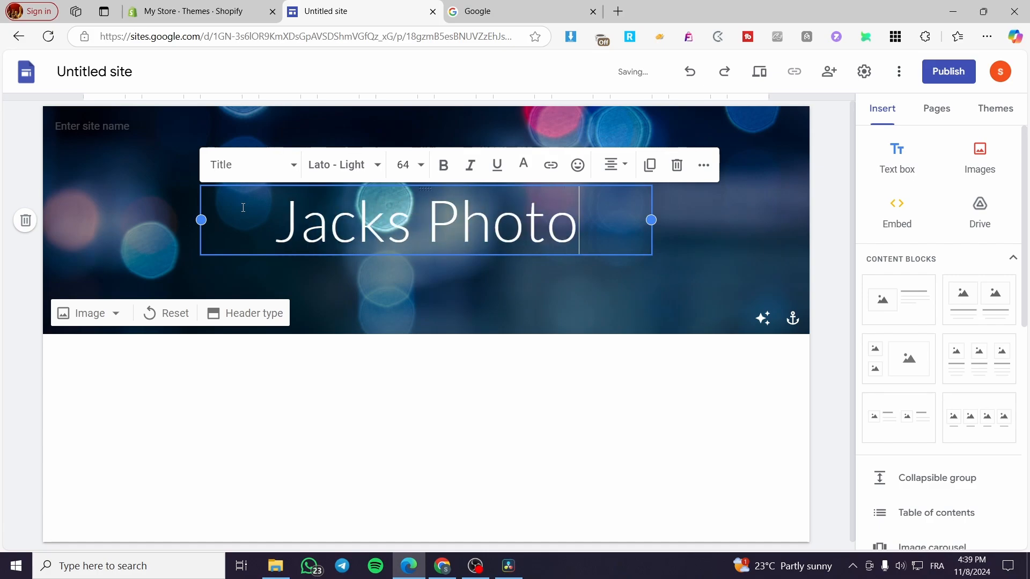
pyautogui.write('graphy')
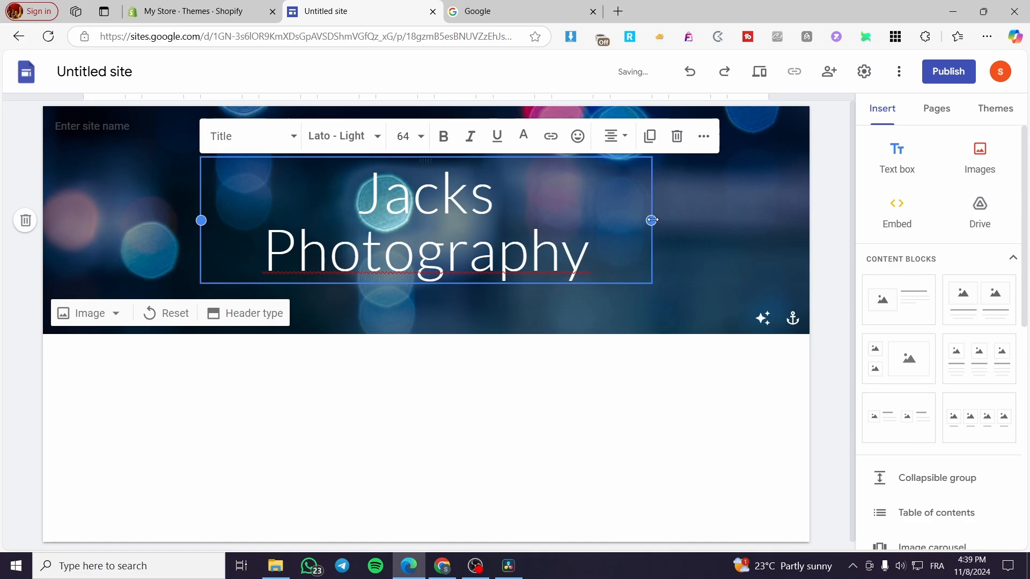
# - Widen the title box so the text fits on one line and centre it in the header
pyautogui.moveTo(651, 219); pyautogui.dragTo(772, 221)
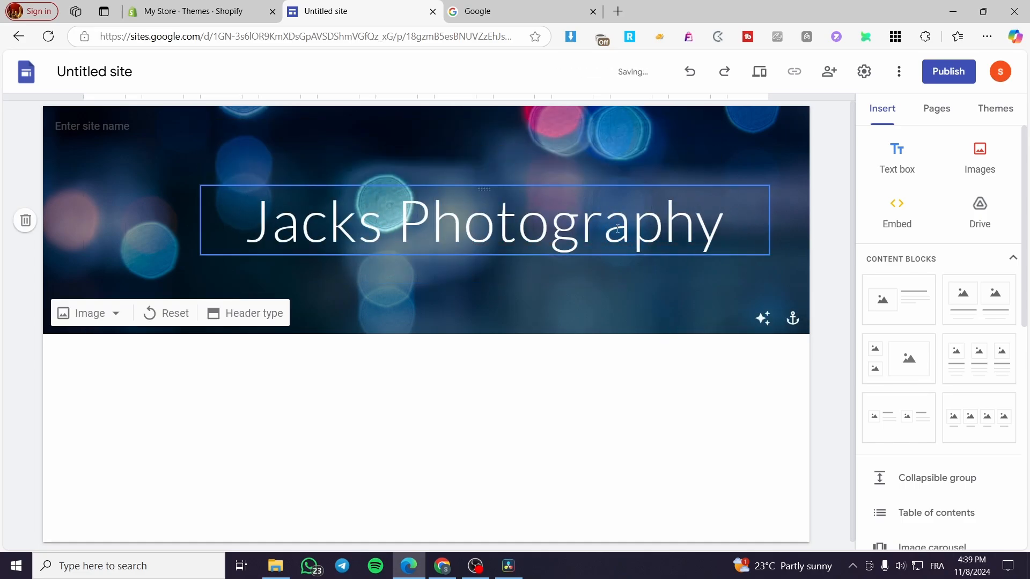
pyautogui.moveTo(581, 231); pyautogui.dragTo(561, 231)
pyautogui.moveTo(469, 188); pyautogui.dragTo(426, 198)
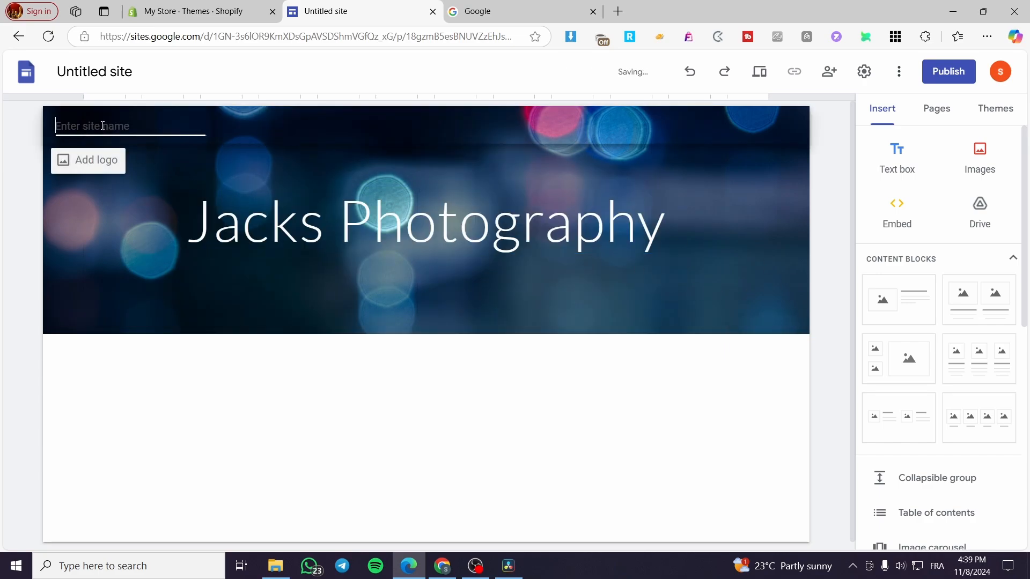
# - Copy the page title text and paste it as the site name, "Jacks Photography"
pyautogui.click(203, 223)
pyautogui.moveTo(204, 223); pyautogui.dragTo(664, 231)
pyautogui.hotkey('ctrl', 'c')
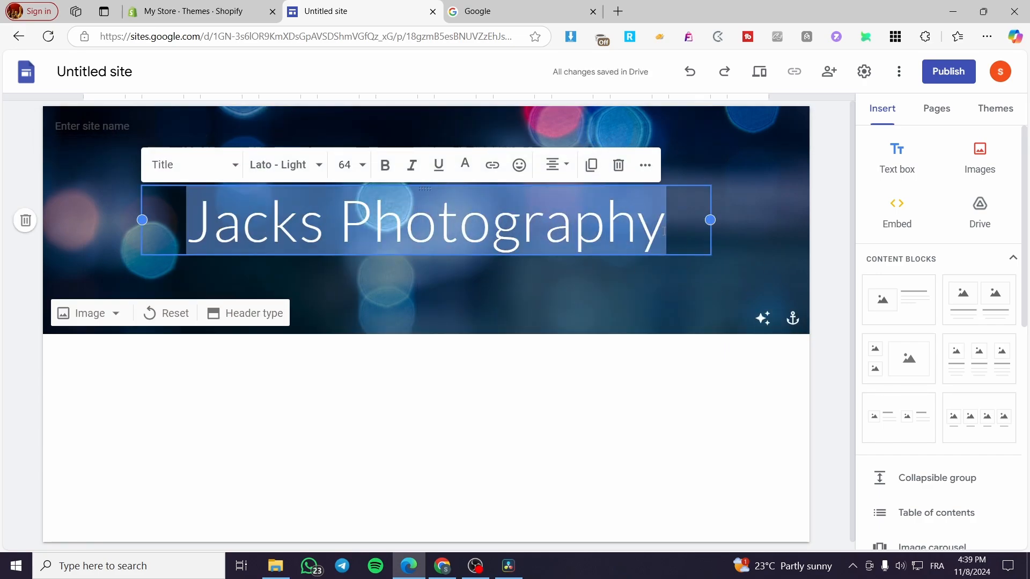
pyautogui.click(195, 132)
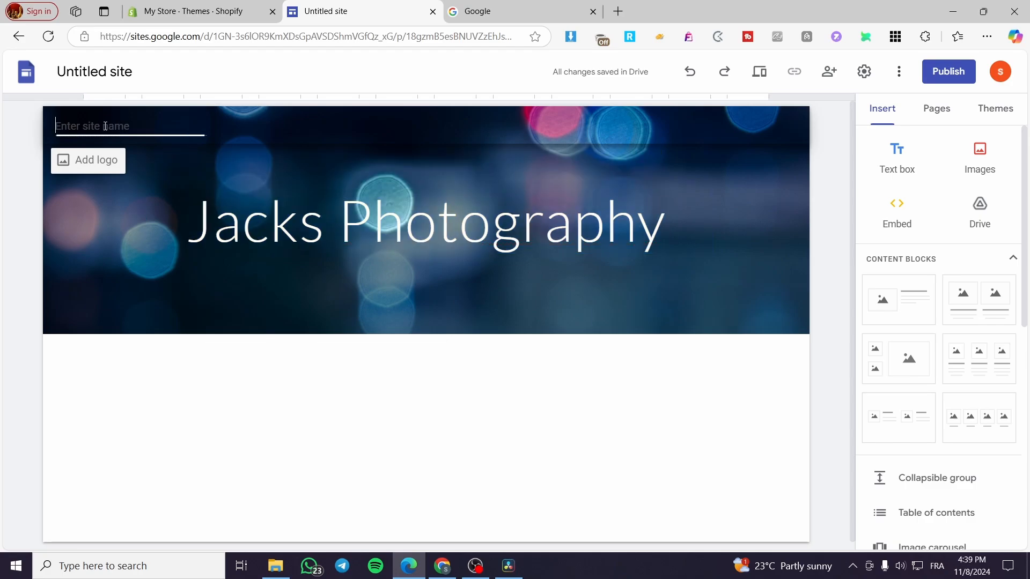
pyautogui.hotkey('ctrl', 'v')
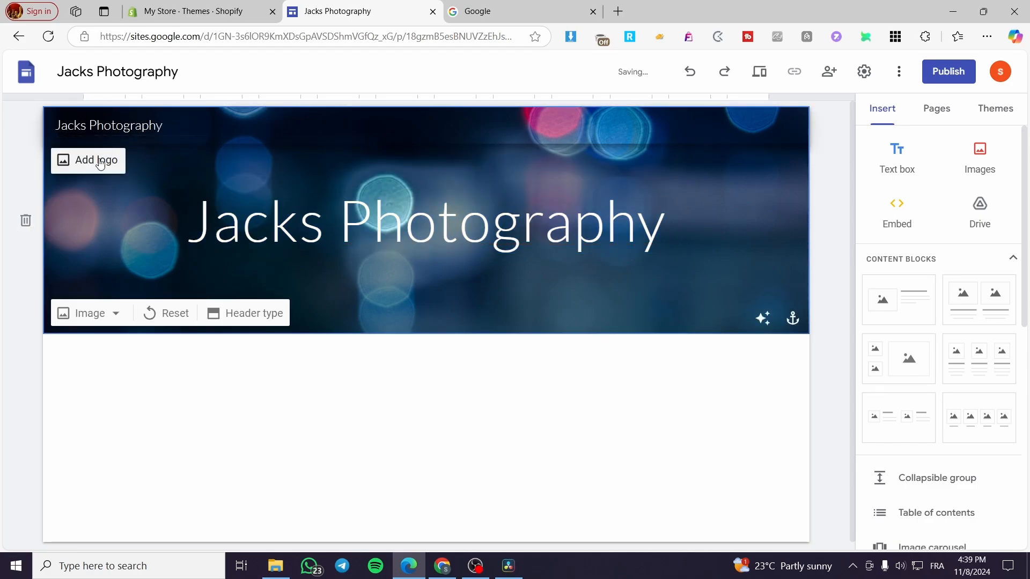
# - Check the logo and favicon options in the site's brand images settings, then close the settings
pyautogui.click(88, 160)
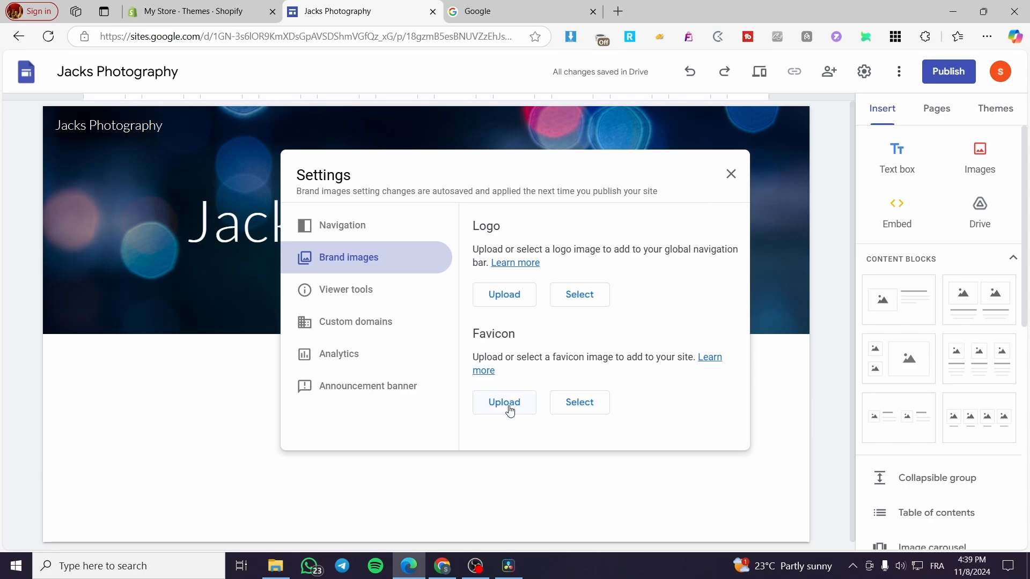
pyautogui.click(730, 173)
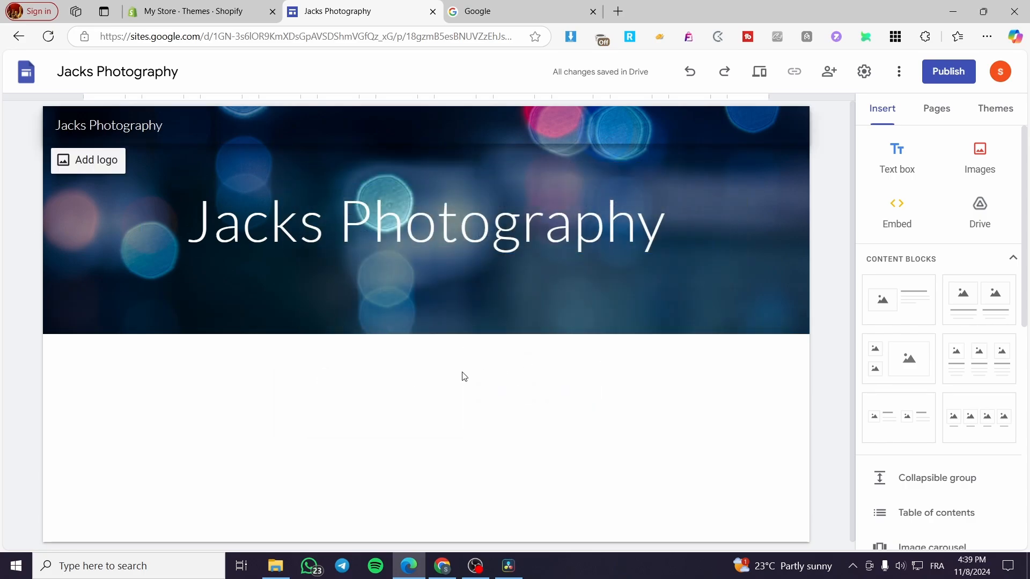
# - Try the Cover and Banner header types, then set the page header to Title only
pyautogui.click(99, 307)
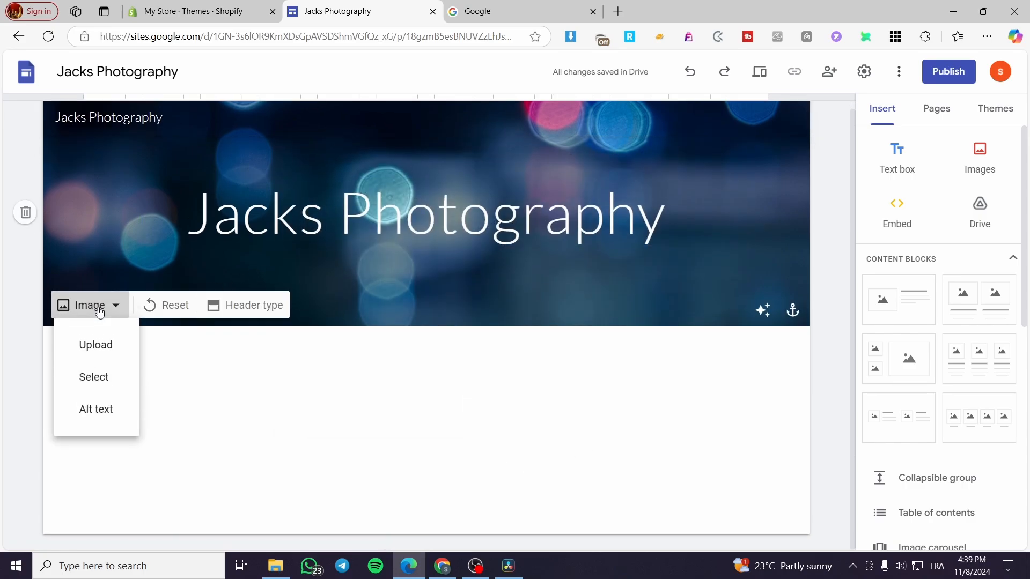
pyautogui.click(248, 309)
pyautogui.click(247, 306)
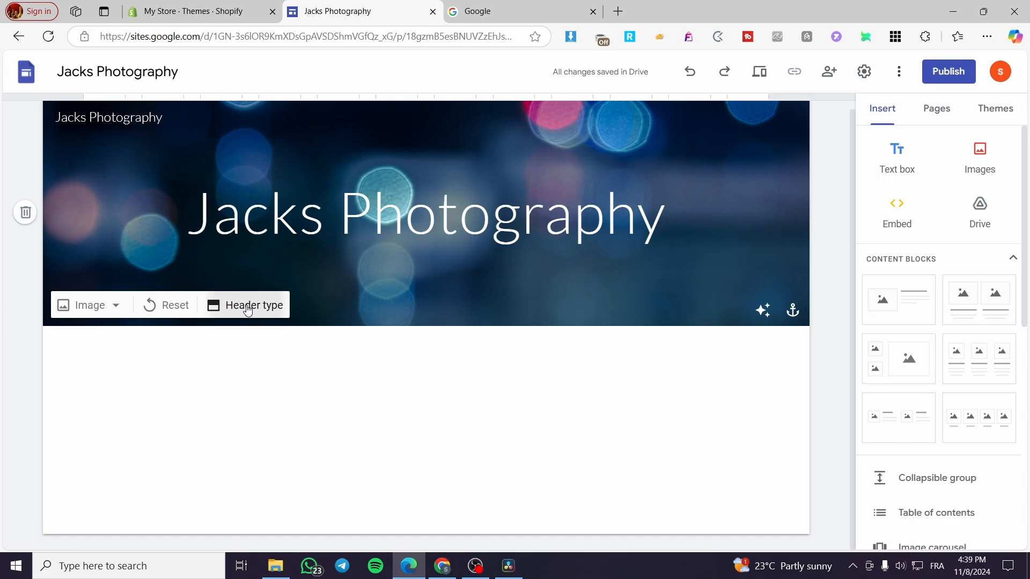
pyautogui.click(132, 311)
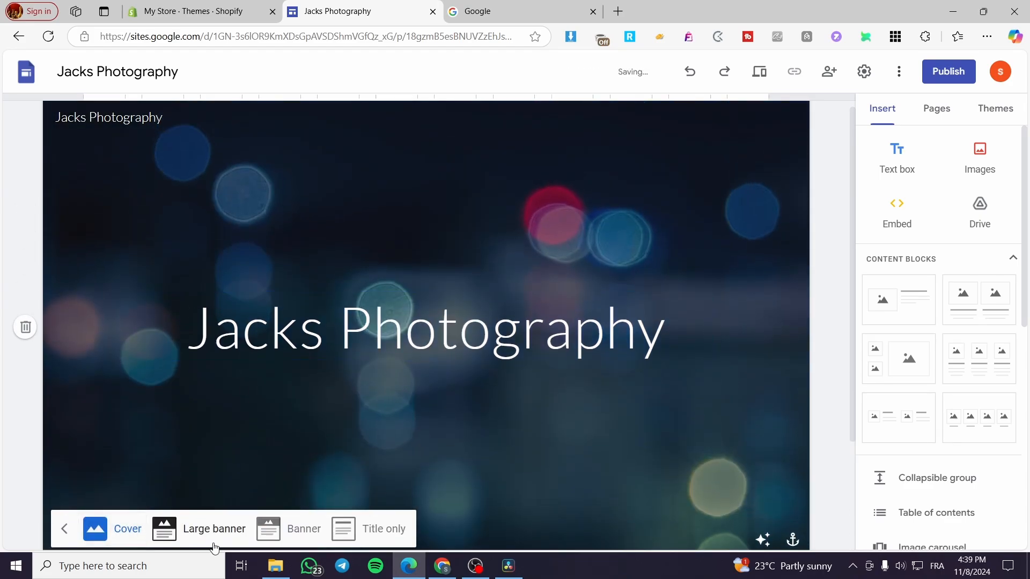
pyautogui.click(215, 539)
pyautogui.click(314, 423)
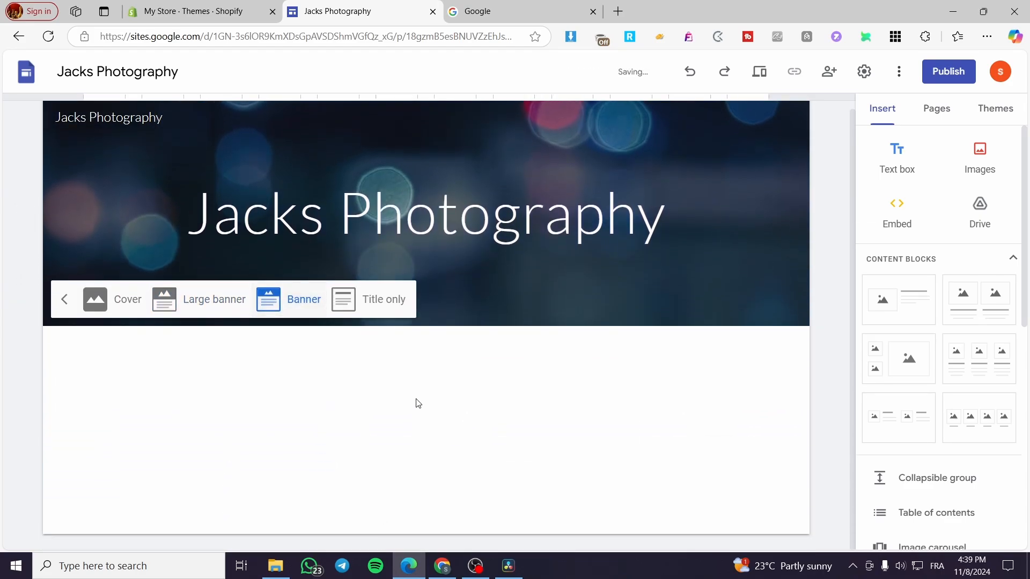
pyautogui.click(345, 303)
pyautogui.click(476, 351)
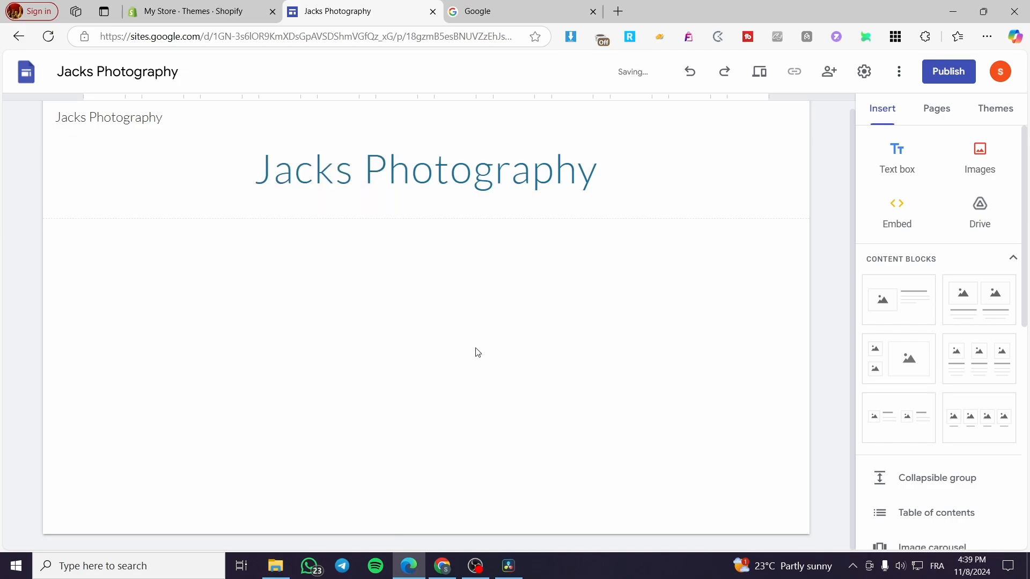
pyautogui.click(634, 188)
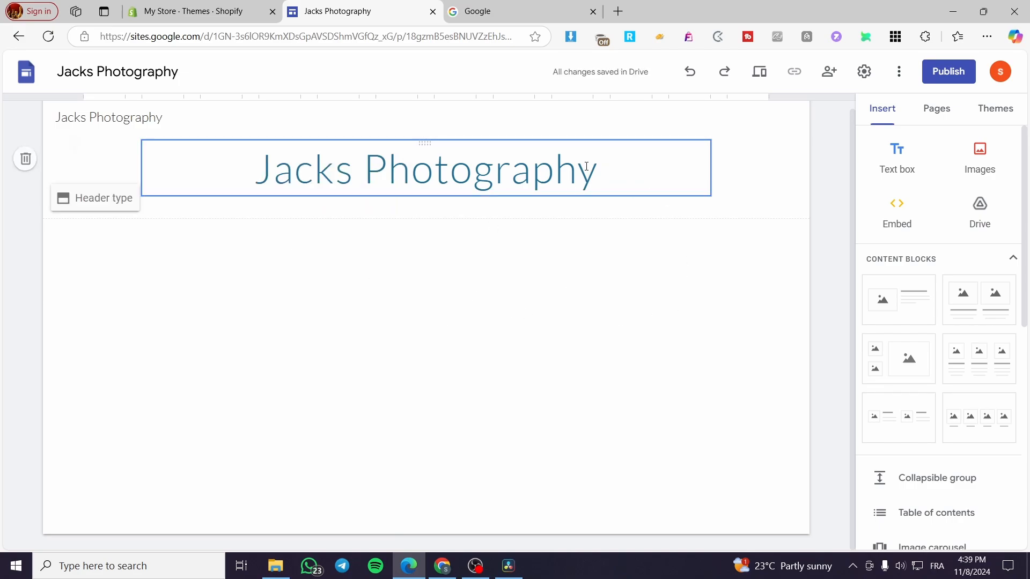
pyautogui.click(180, 132)
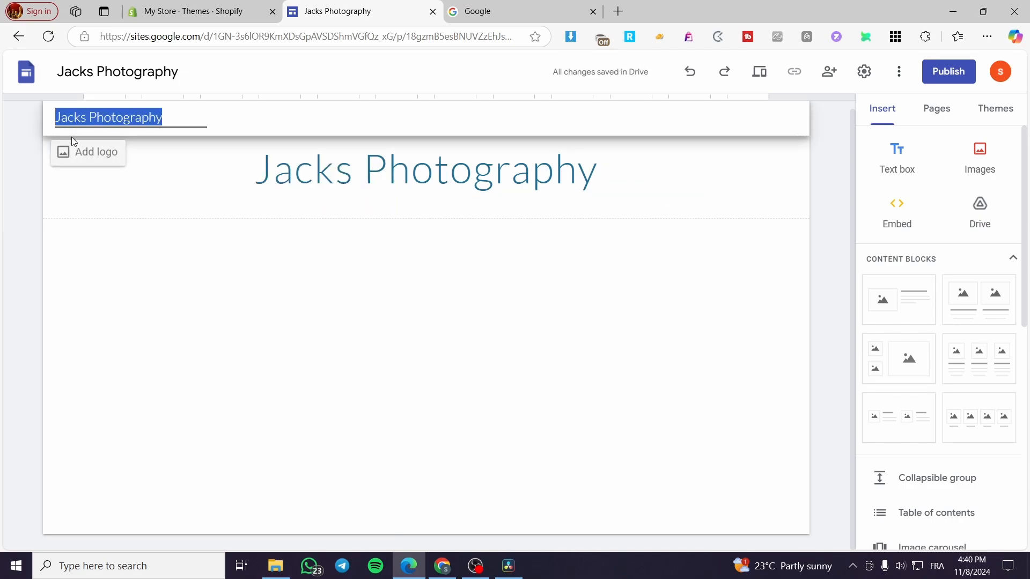
pyautogui.click(522, 216)
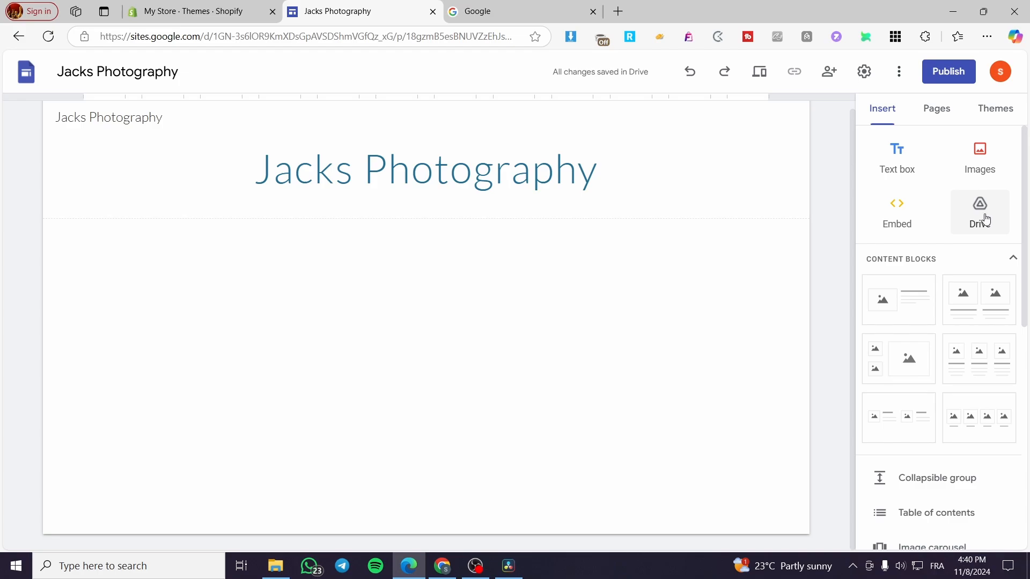
# - Insert the content block with two small stacked images beside one large image below the page header
pyautogui.scroll(-2, 887, 272)
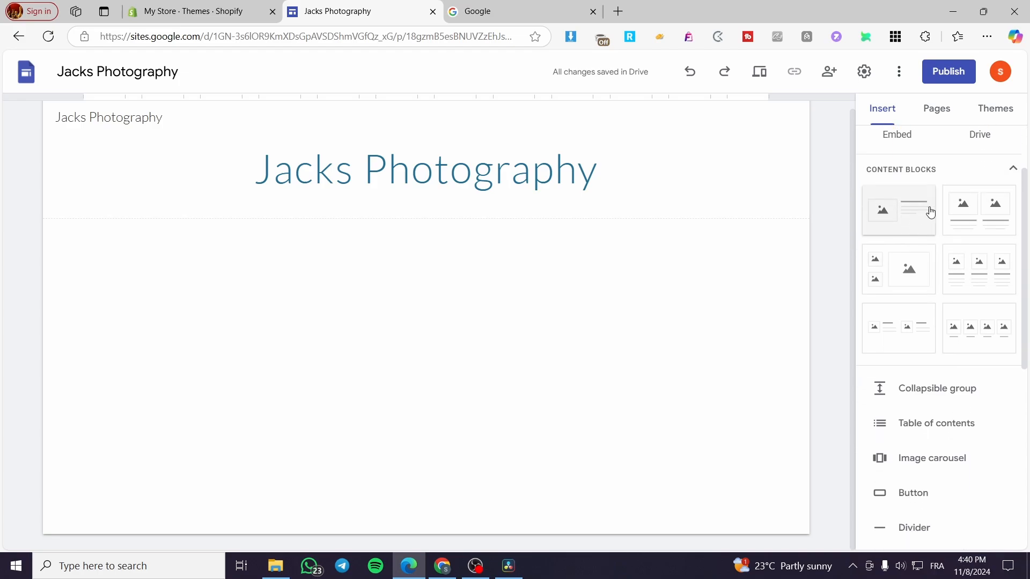
pyautogui.scroll(-1, 931, 213)
pyautogui.scroll(-3, 957, 355)
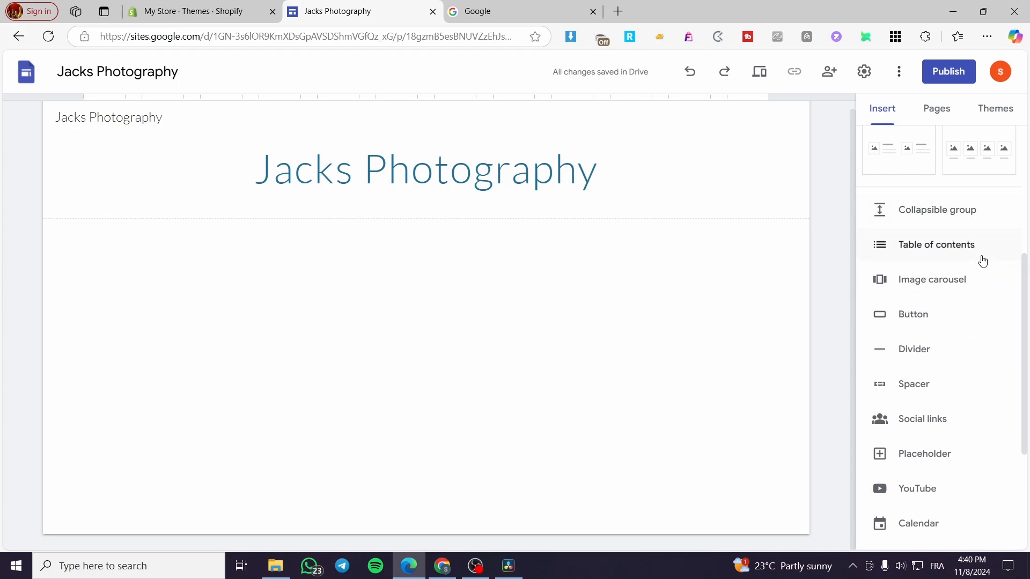
pyautogui.scroll(-3, 985, 285)
pyautogui.scroll(8, 961, 345)
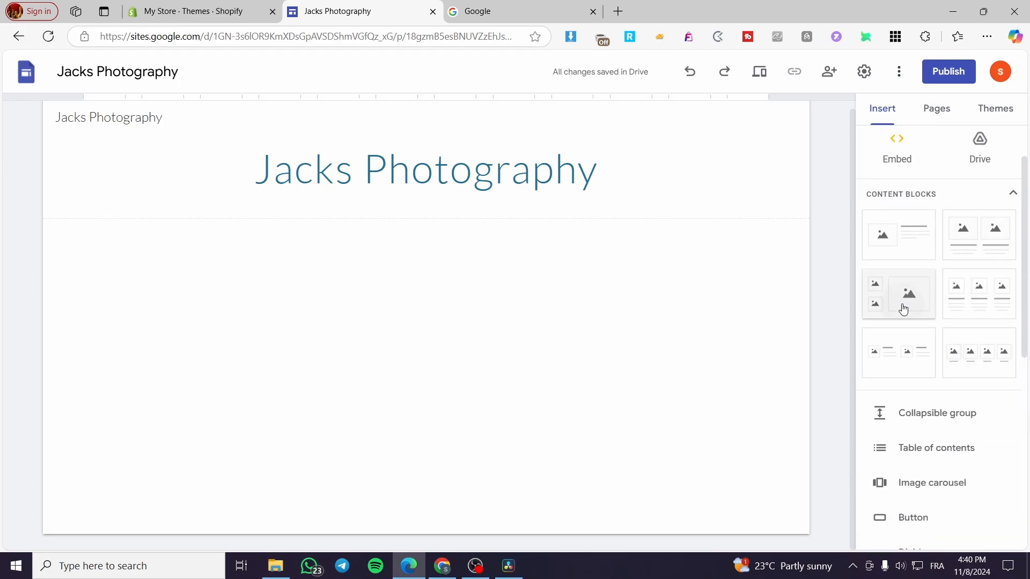
pyautogui.moveTo(903, 309); pyautogui.dragTo(429, 424)
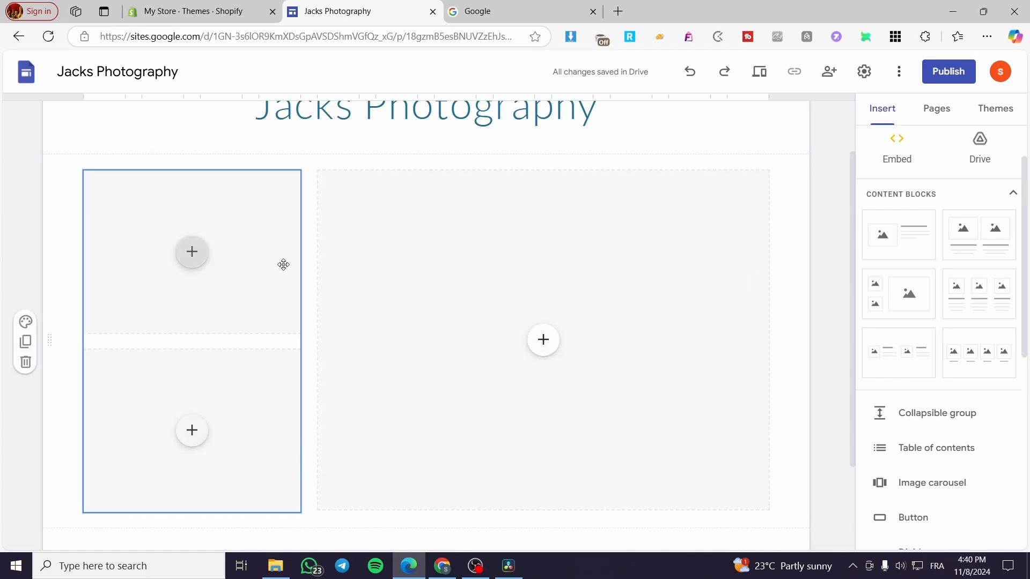
# - Examine the image sources for the upper small placeholder, including Google Drive folders, Link, Google Images and Photos, and close the image picker
pyautogui.click(192, 252)
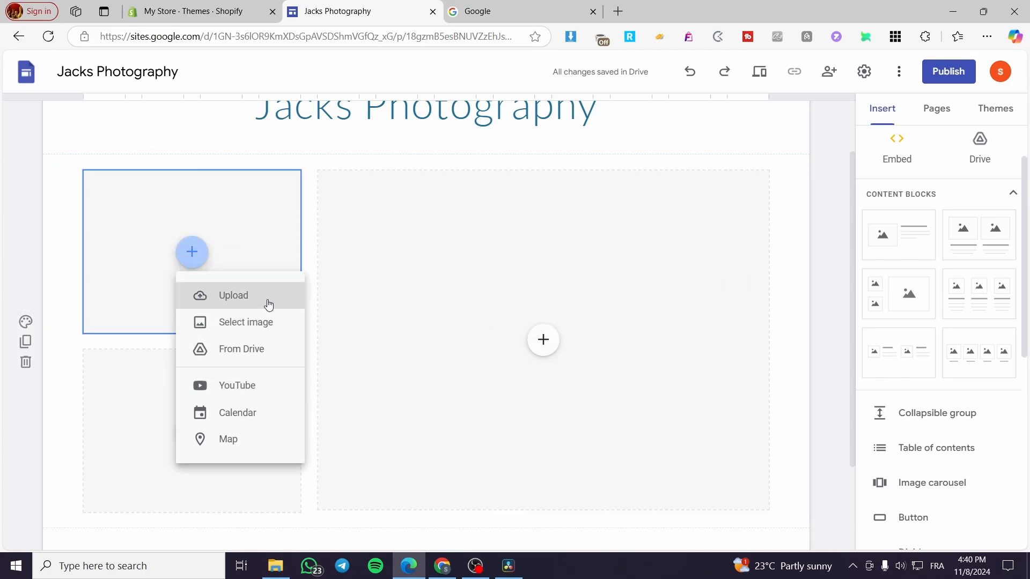
pyautogui.click(262, 322)
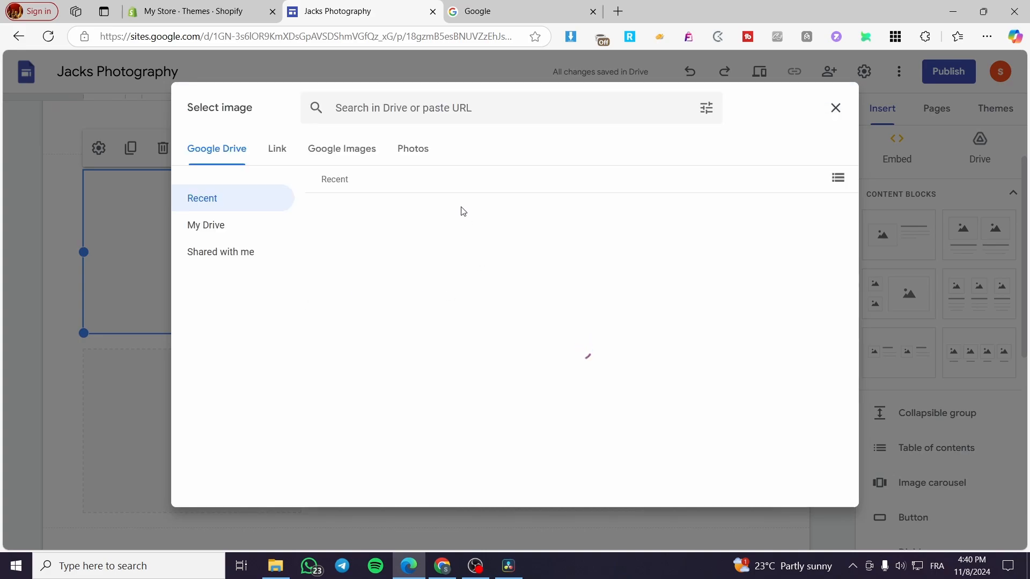
pyautogui.click(342, 161)
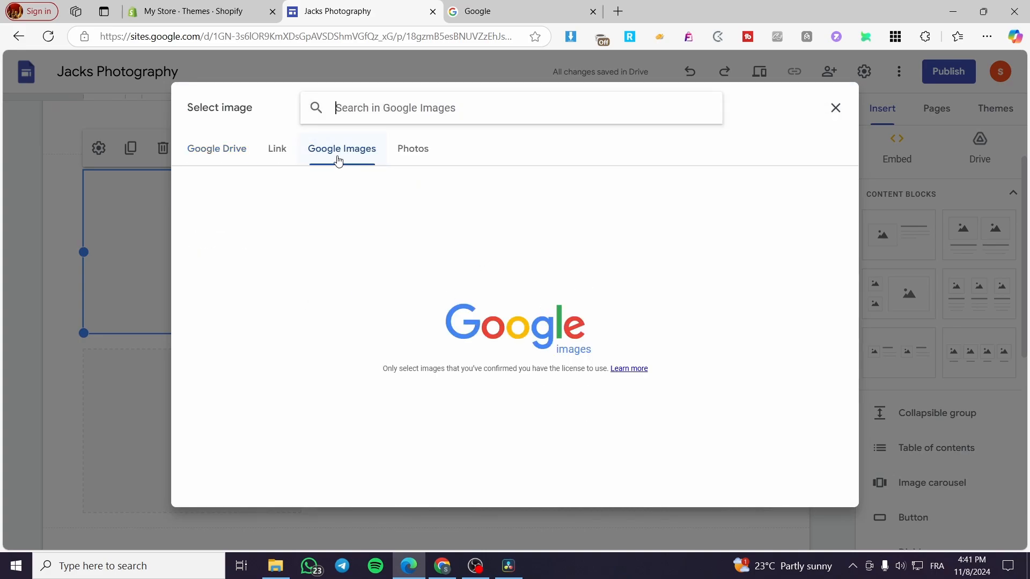
pyautogui.click(419, 154)
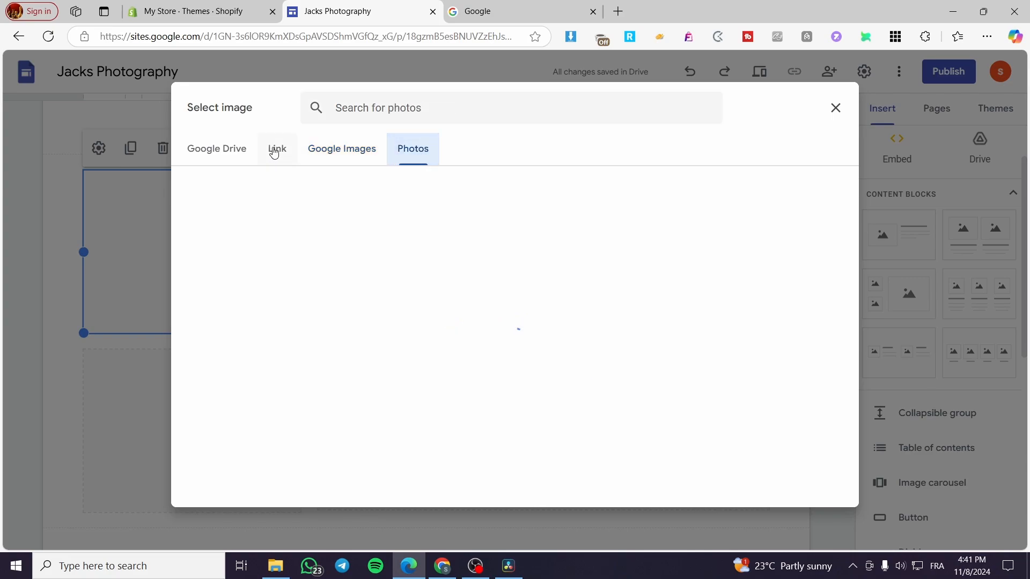
pyautogui.click(217, 151)
pyautogui.click(277, 150)
pyautogui.click(220, 148)
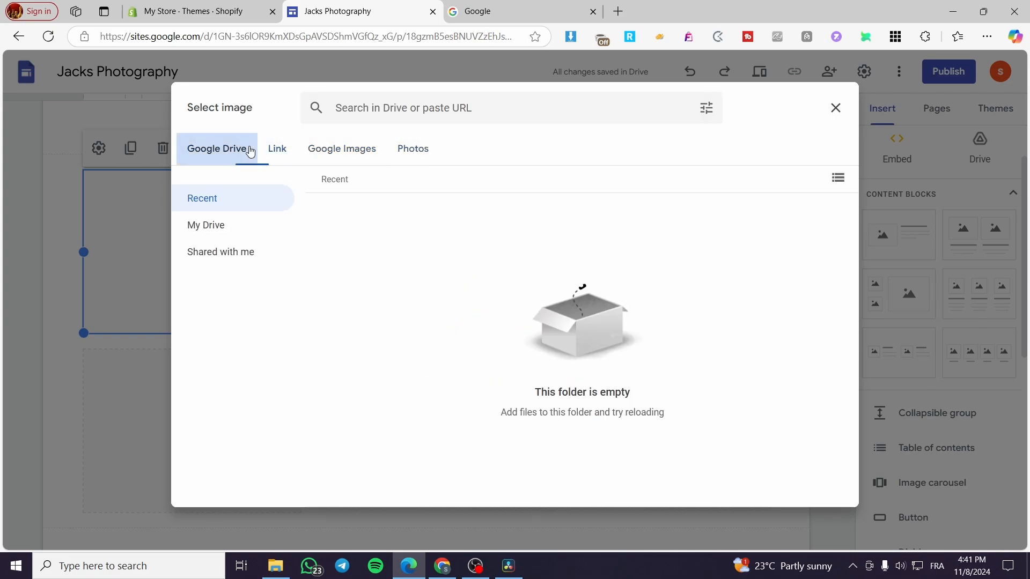
pyautogui.click(222, 225)
pyautogui.click(223, 252)
pyautogui.click(215, 199)
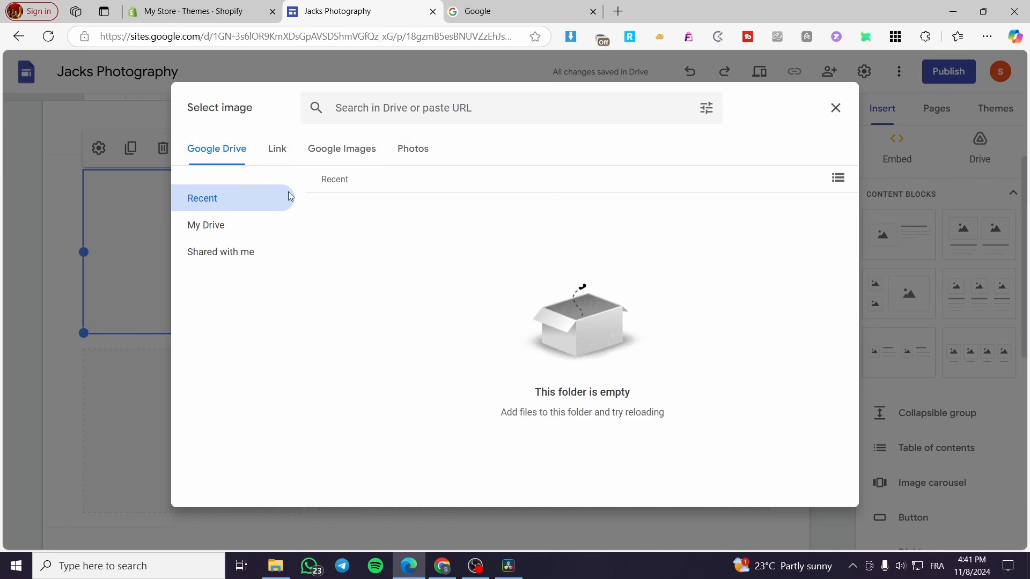
pyautogui.click(837, 107)
# - Upload the "Neutral Playful Gift Card" image from Downloads into the upper small placeholder
pyautogui.click(207, 253)
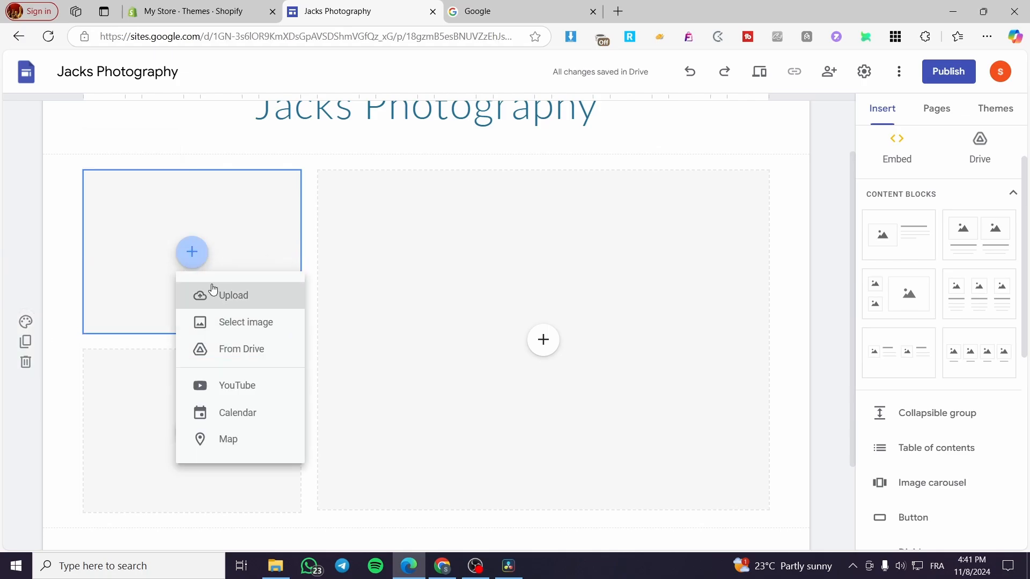
pyautogui.click(262, 294)
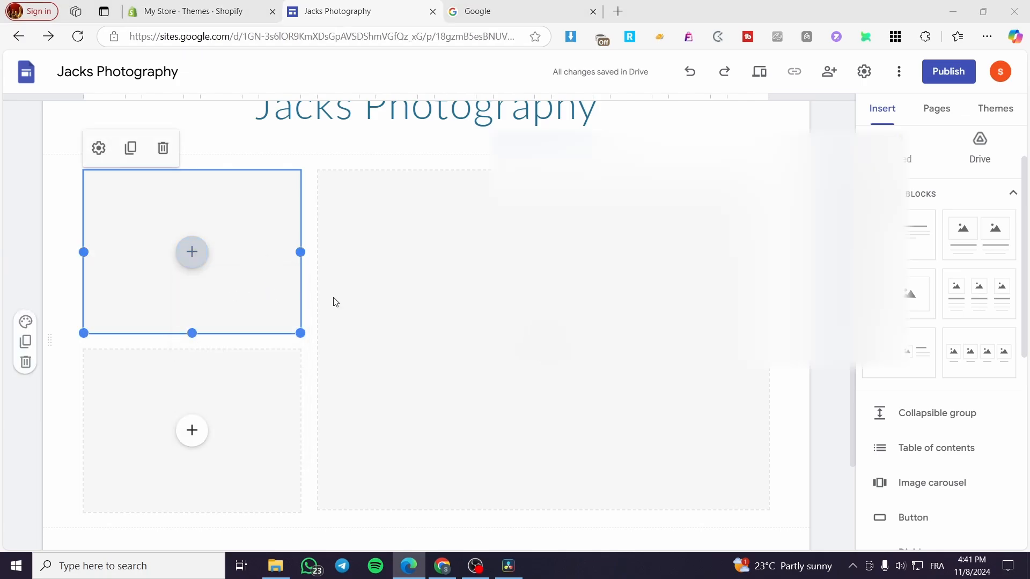
pyautogui.click(591, 192)
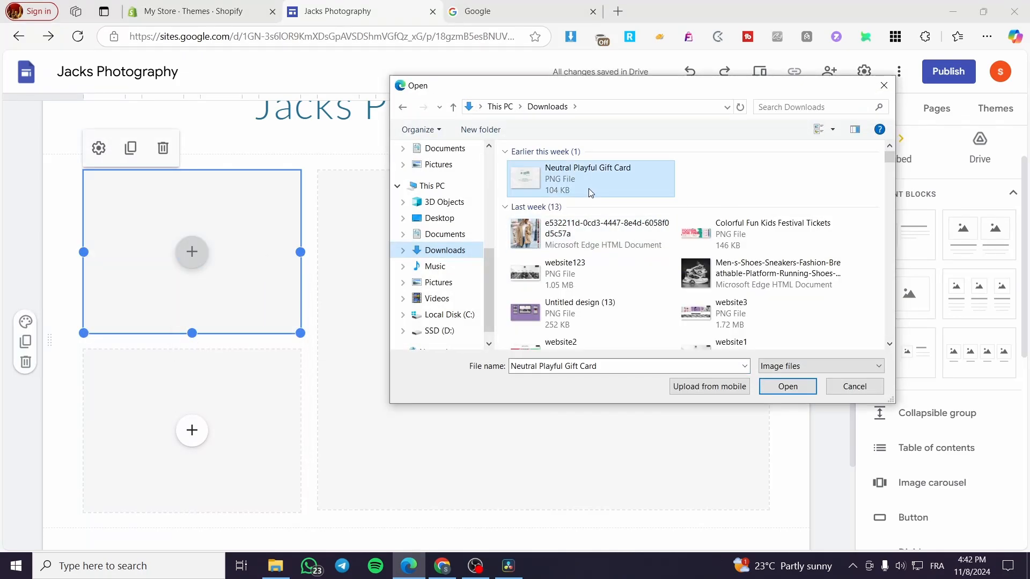
pyautogui.click(791, 375)
# - Try to upload the "e532211d-0cd3-4447-8e4d-6058f0d5c57a" image from Downloads into the lower small placeholder
pyautogui.click(192, 430)
pyautogui.click(258, 370)
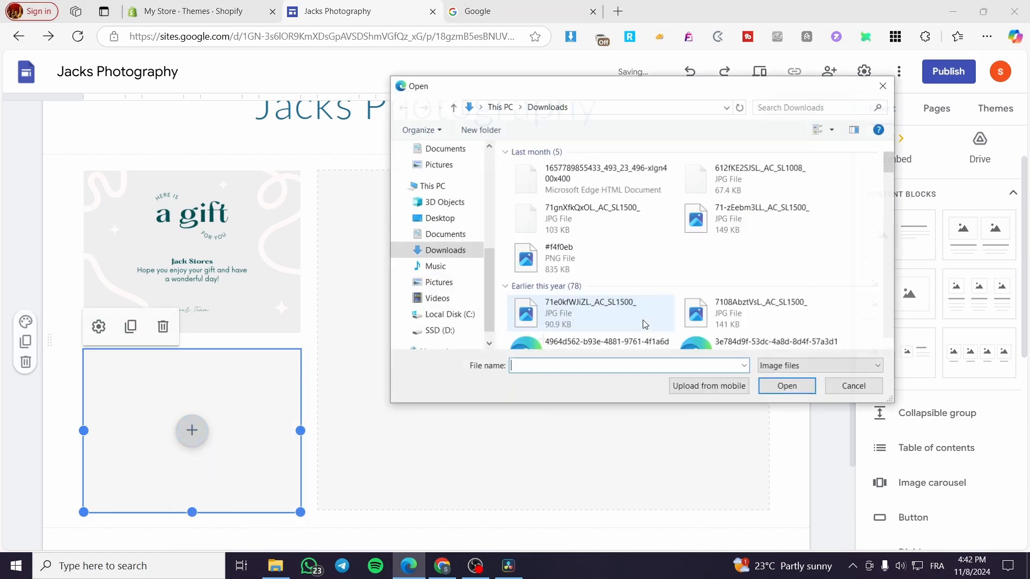
pyautogui.doubleClick(573, 236)
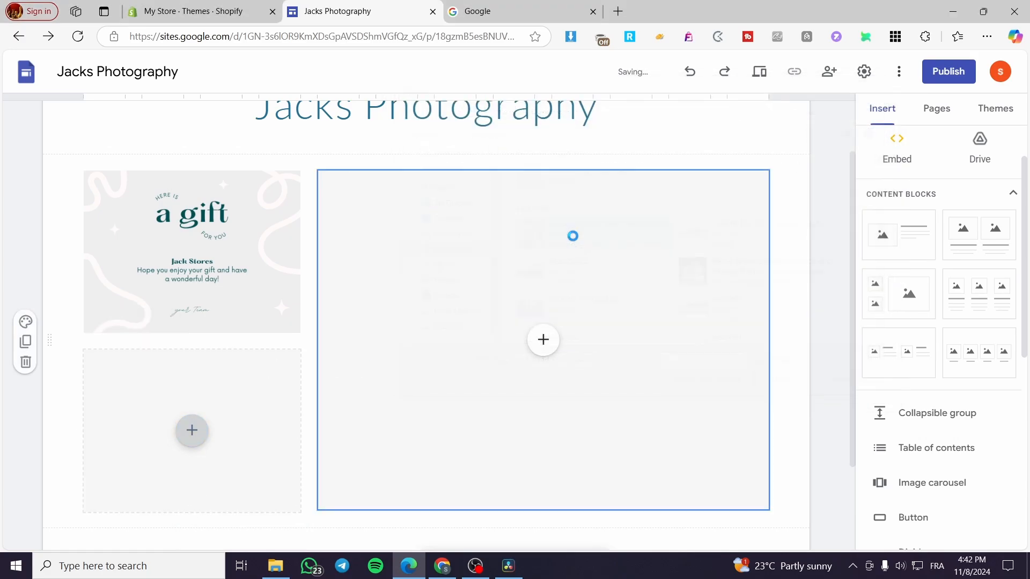
# - Try to upload the "Men-s-Shoes-Sneakers-Fashion-Breathable-Platform-Running-Shoes" image into the large placeholder and dismiss the notification
pyautogui.click(543, 340)
pyautogui.click(598, 375)
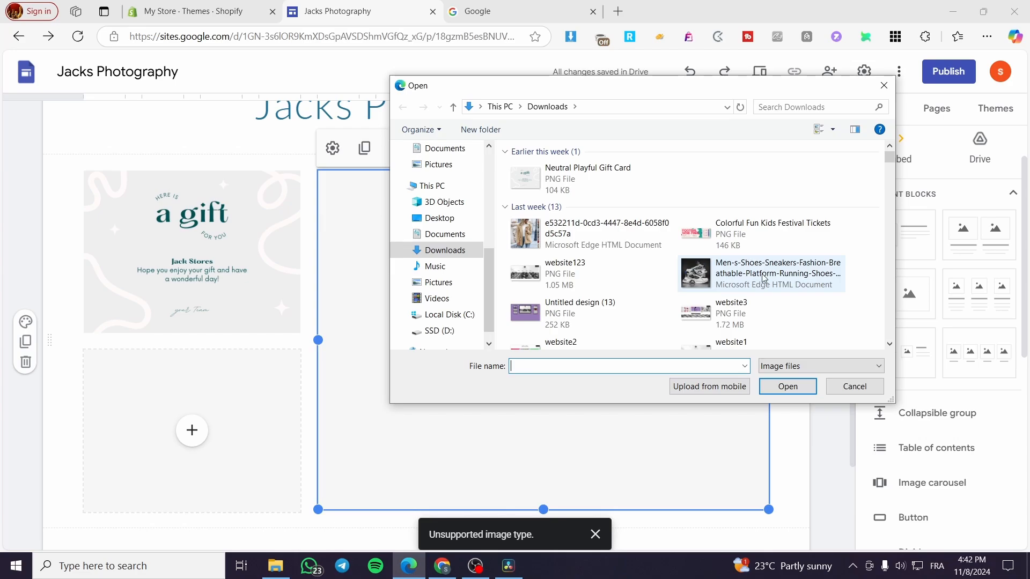
pyautogui.scroll(-2, 765, 278)
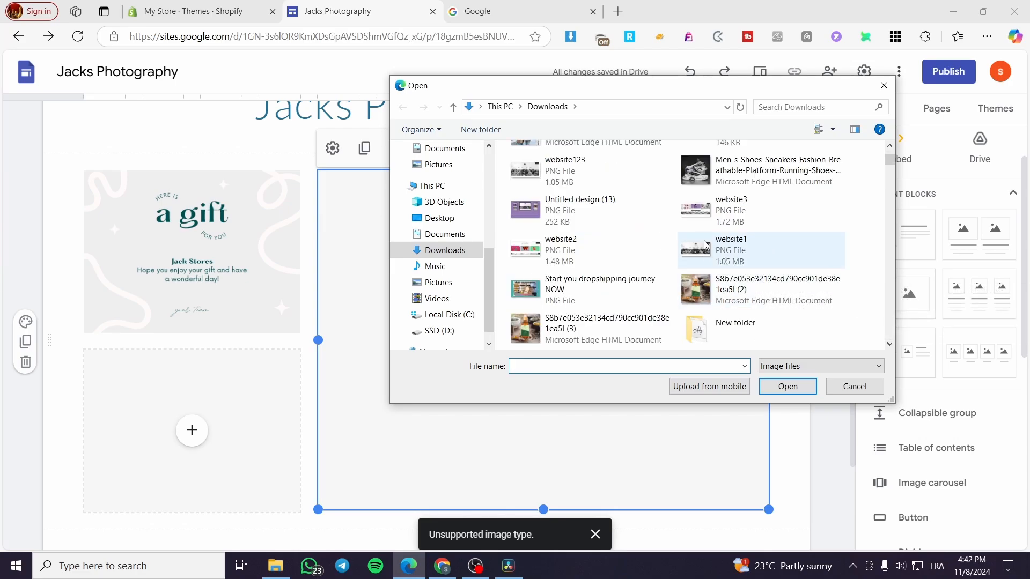
pyautogui.click(751, 171)
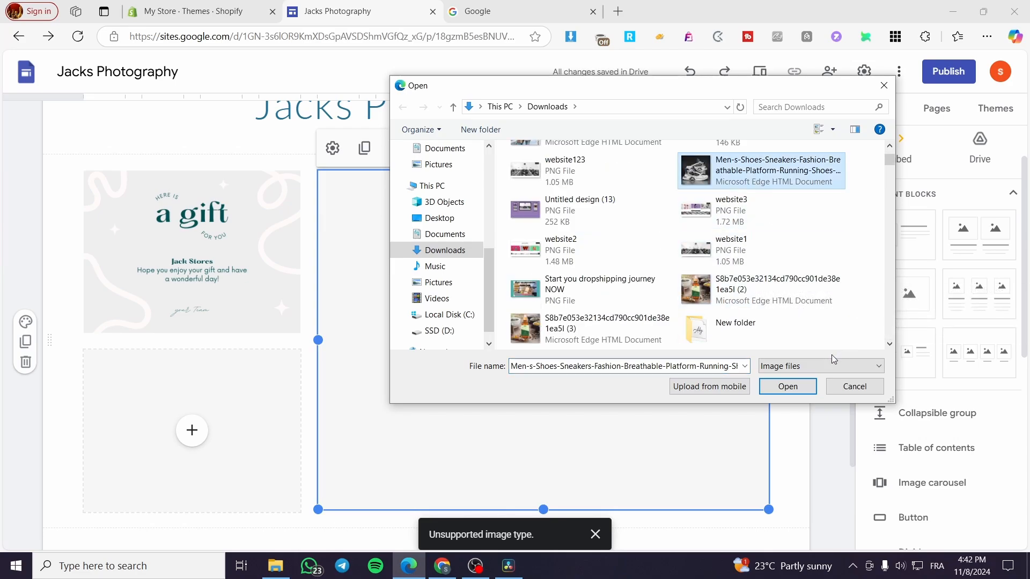
pyautogui.click(787, 388)
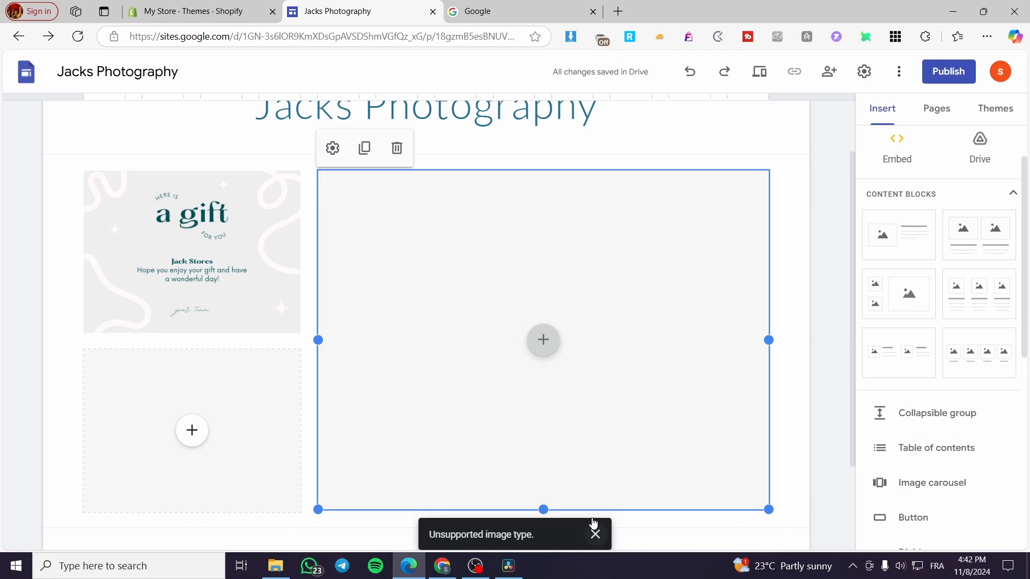
pyautogui.click(596, 535)
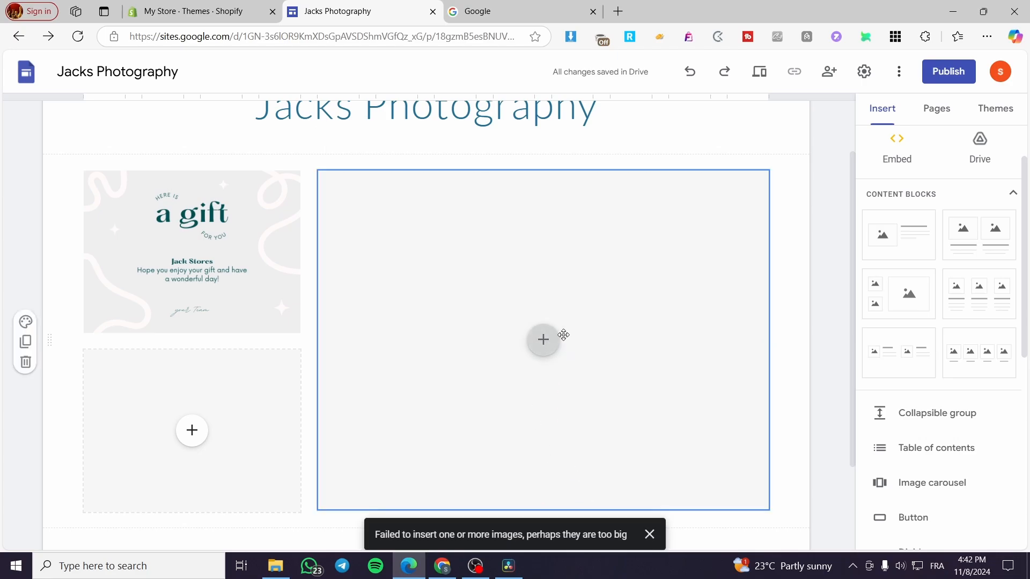
# - Upload the "Blue Illustrated Shark Gym Lover T-Shirt (1)" image from Downloads into the large placeholder
pyautogui.click(555, 337)
pyautogui.click(598, 374)
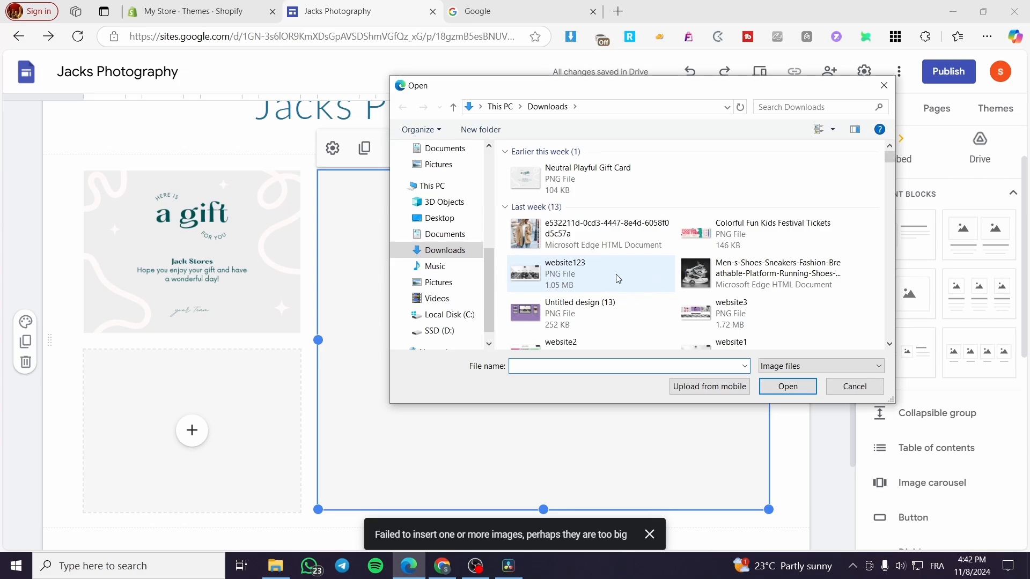
pyautogui.scroll(-2, 608, 276)
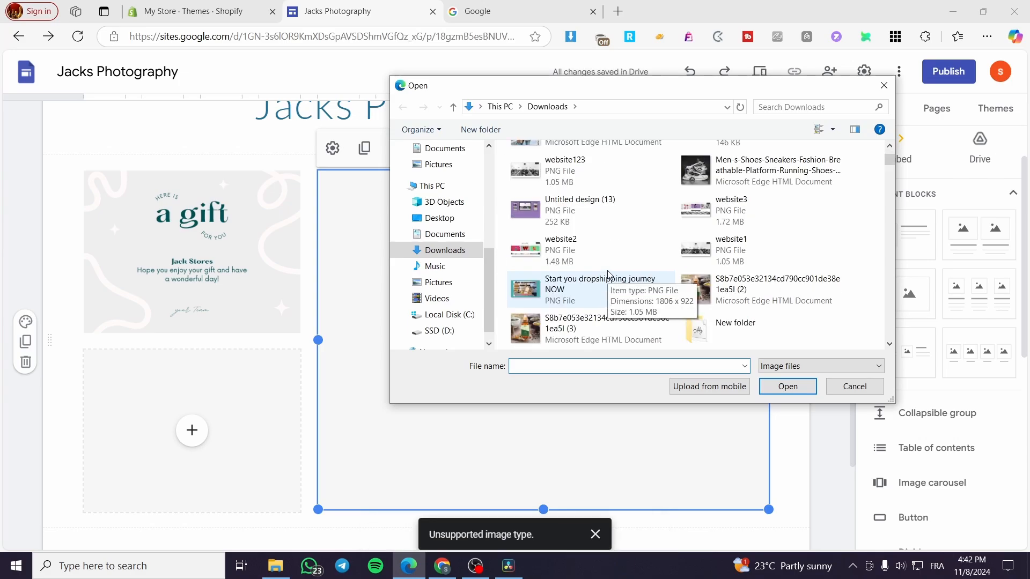
pyautogui.scroll(-4, 821, 236)
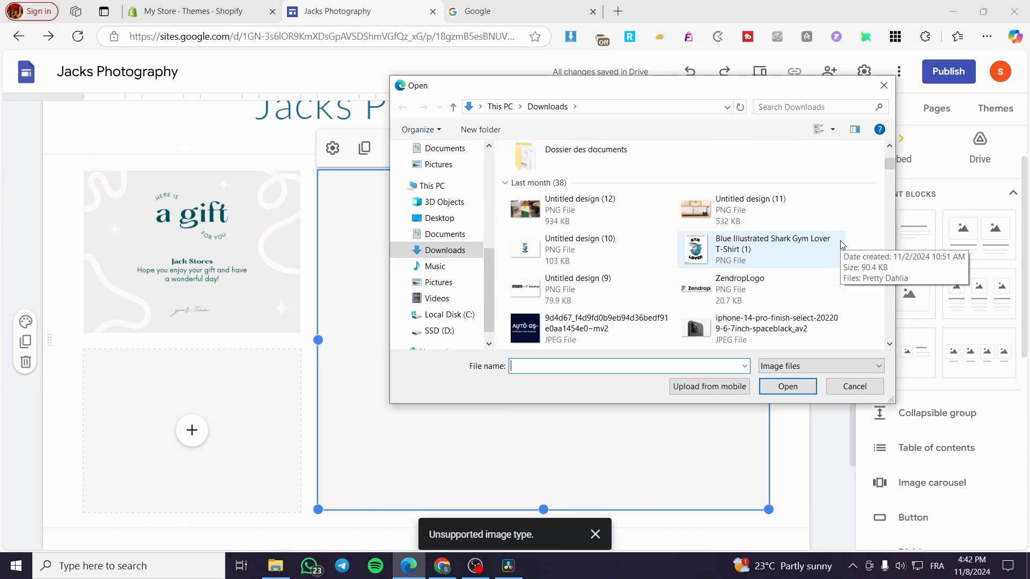
pyautogui.click(815, 258)
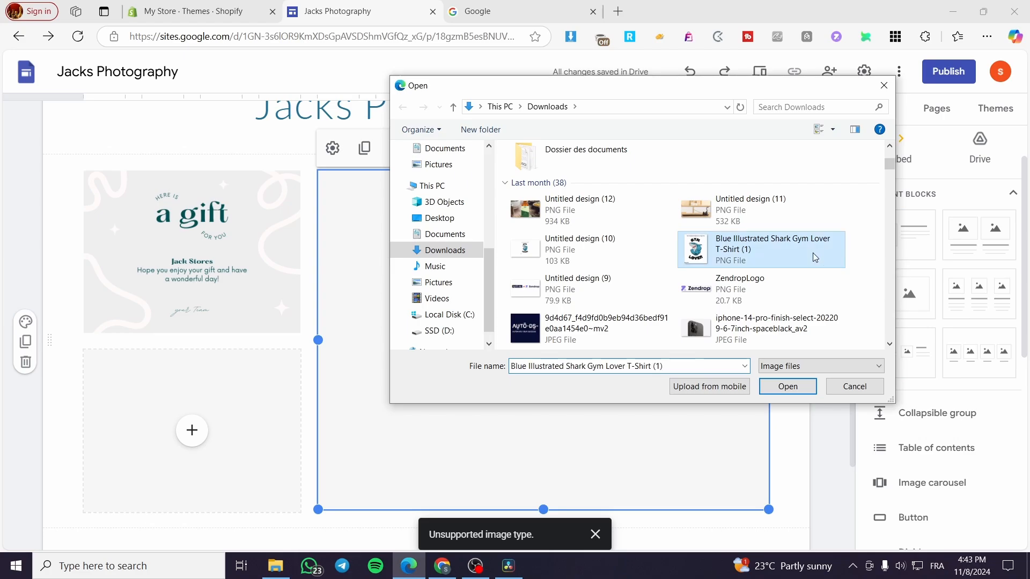
pyautogui.click(788, 386)
# - Upload the "Colorful Fun Kids Festival Tickets" image from Downloads into the lower small placeholder
pyautogui.click(176, 435)
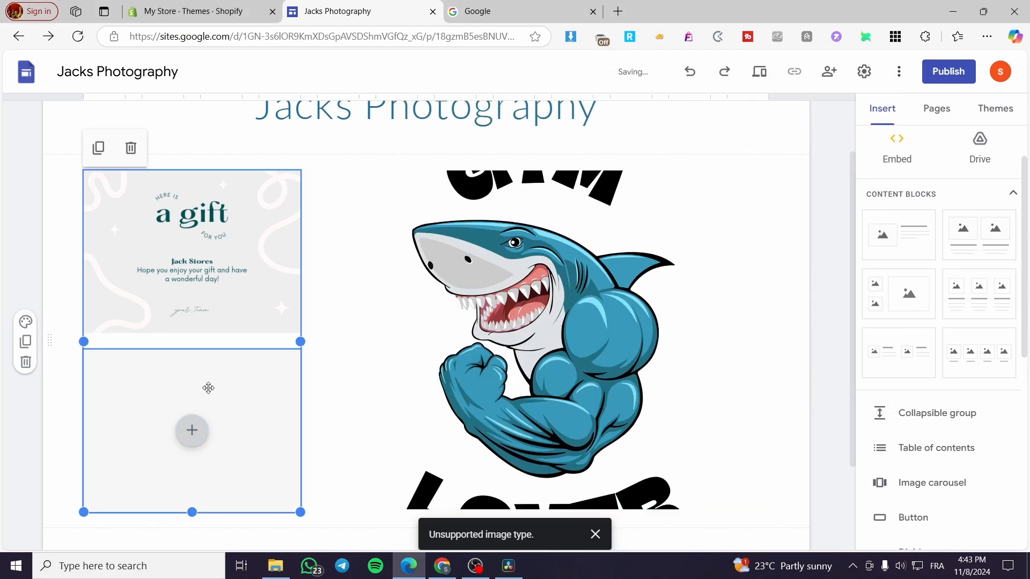
pyautogui.click(191, 429)
pyautogui.click(240, 377)
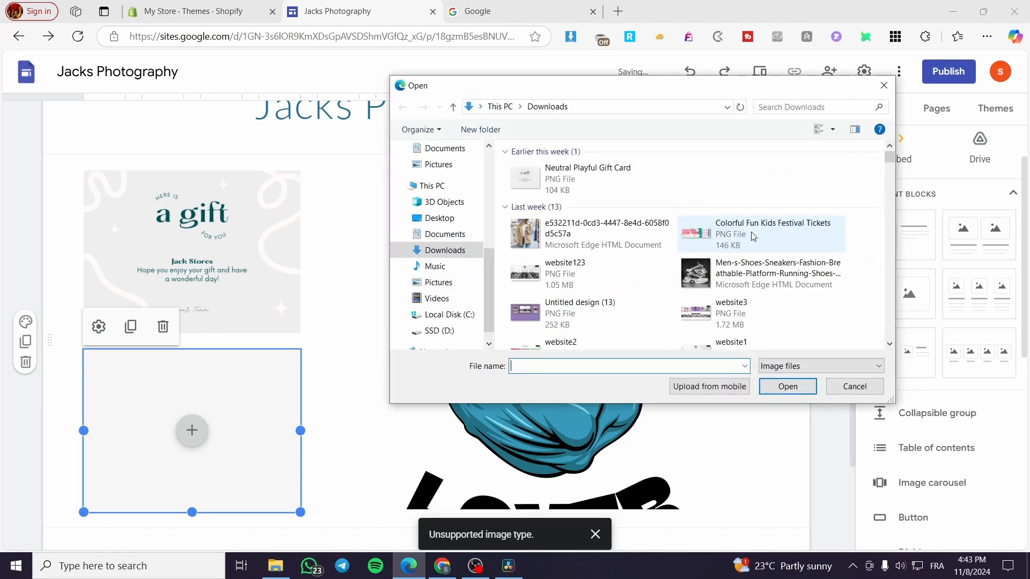
pyautogui.doubleClick(756, 244)
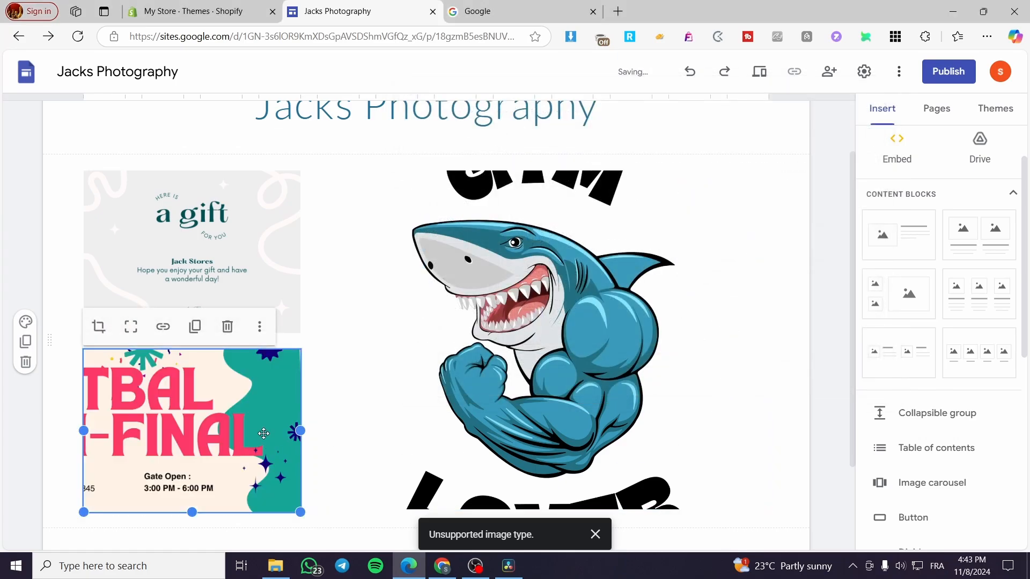
# - Shift the shark picture down within its crop frame so the GYM lettering shows fully, and dismiss the notification
pyautogui.doubleClick(684, 293)
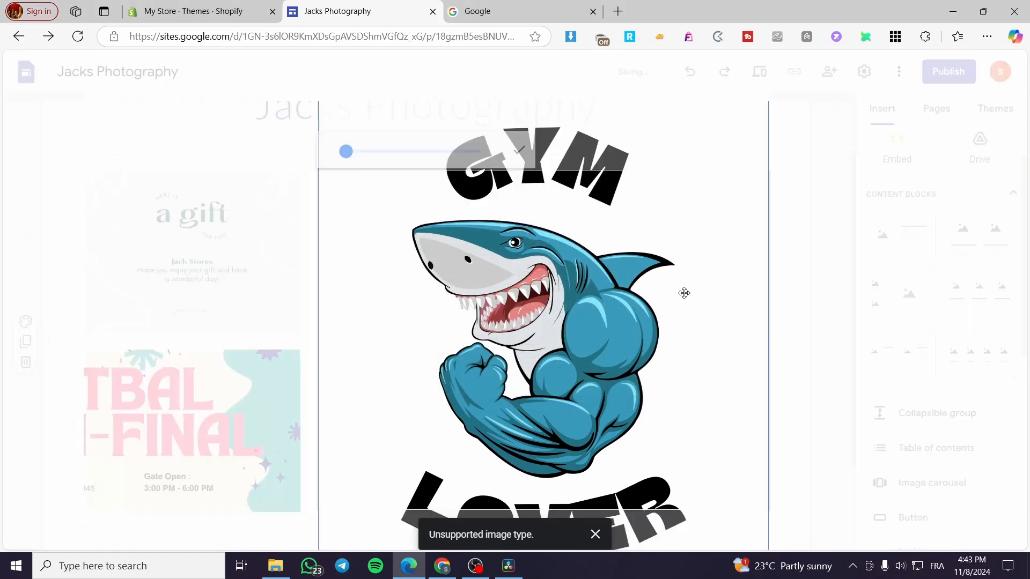
pyautogui.moveTo(347, 149); pyautogui.dragTo(193, 148)
pyautogui.moveTo(638, 359); pyautogui.dragTo(626, 407)
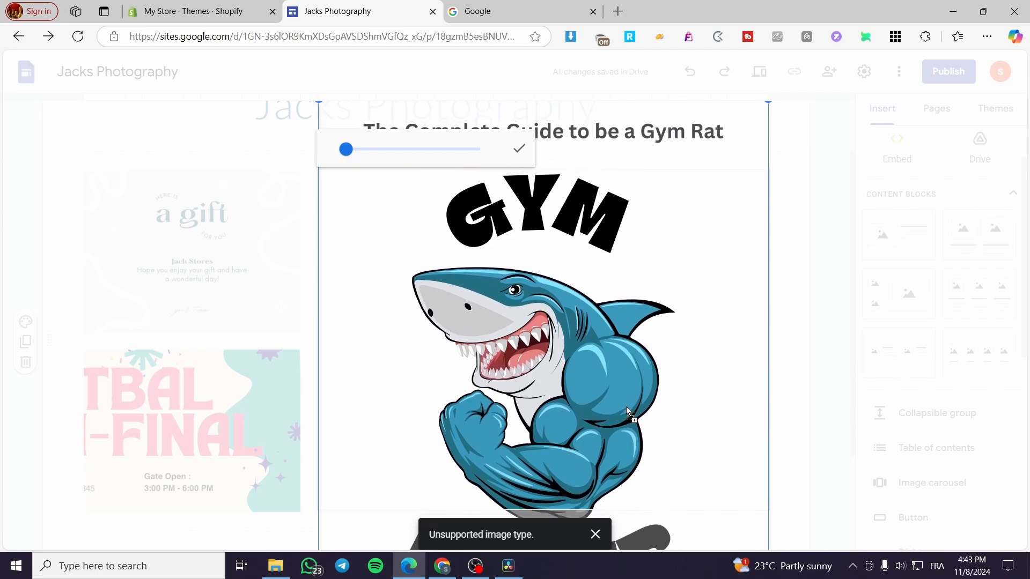
pyautogui.click(520, 163)
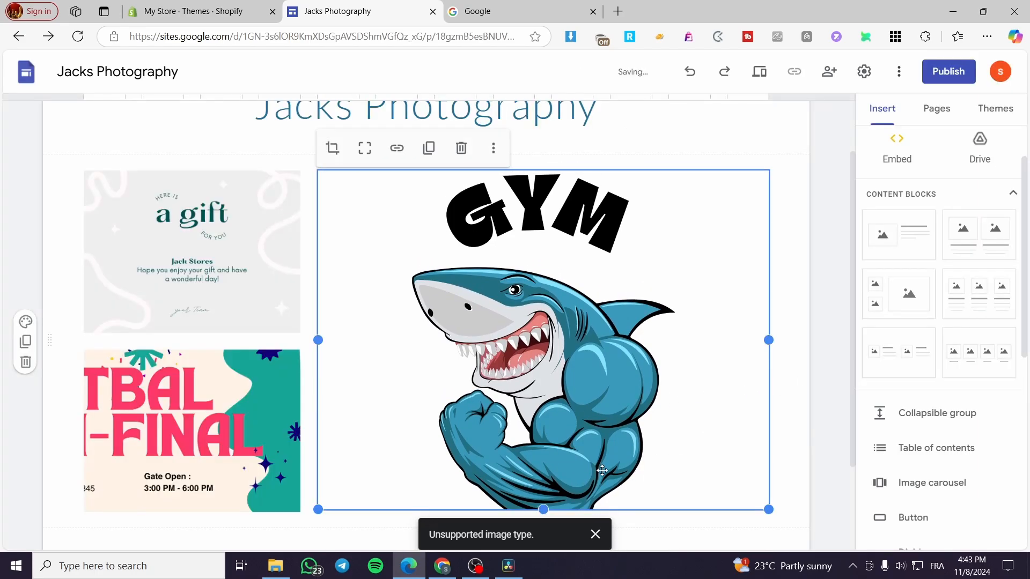
pyautogui.click(596, 534)
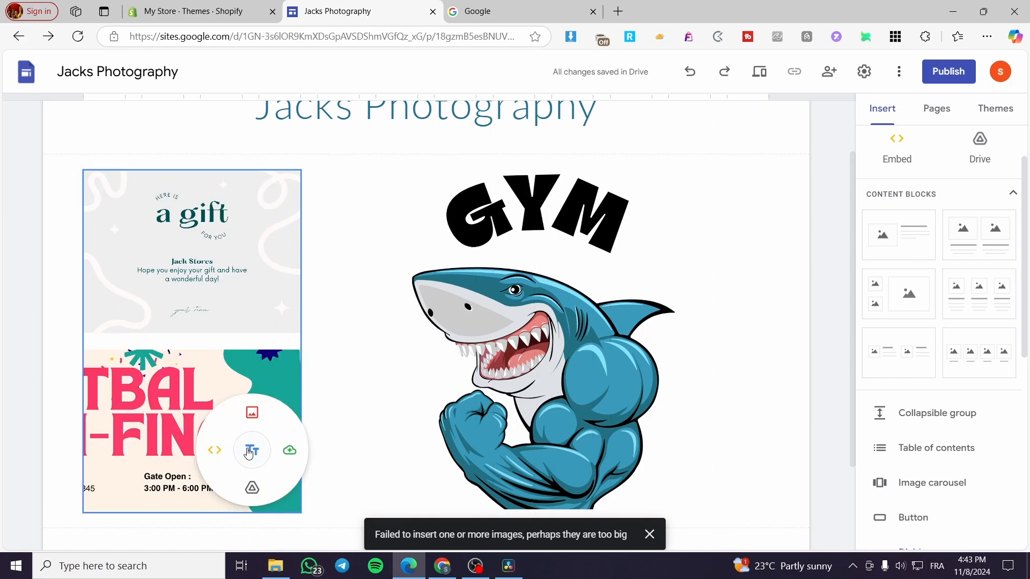
# - Shift the football ticket picture within its crop frame so the start of its title and the date text show
pyautogui.doubleClick(198, 391)
pyautogui.moveTo(179, 387); pyautogui.dragTo(396, 395)
pyautogui.moveTo(327, 398); pyautogui.dragTo(306, 398)
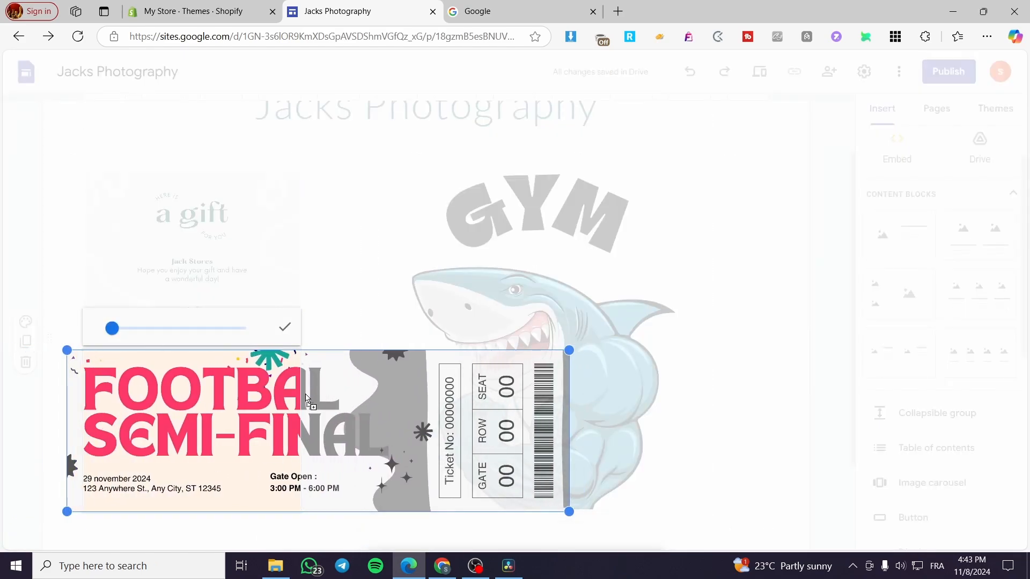
pyautogui.click(289, 327)
pyautogui.scroll(-2, 770, 479)
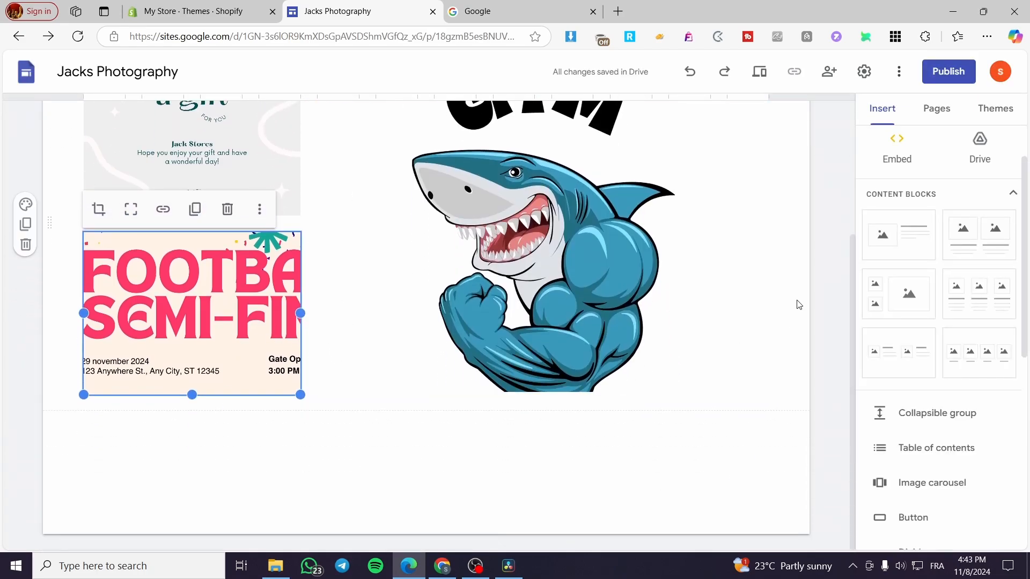
pyautogui.click(771, 317)
# - Apply the Style 3 section color to the section containing the three images
pyautogui.scroll(3, 805, 317)
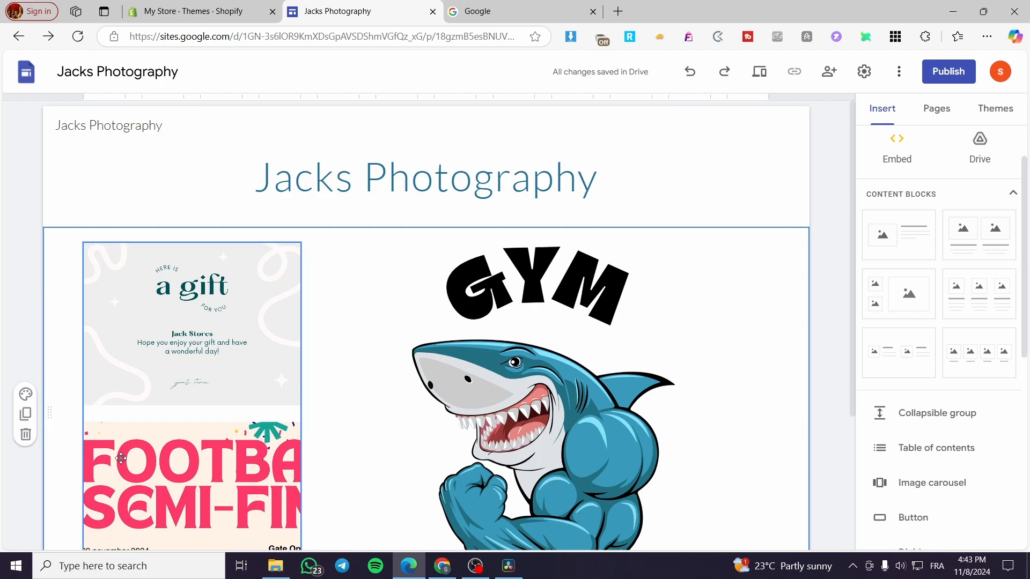
pyautogui.click(25, 394)
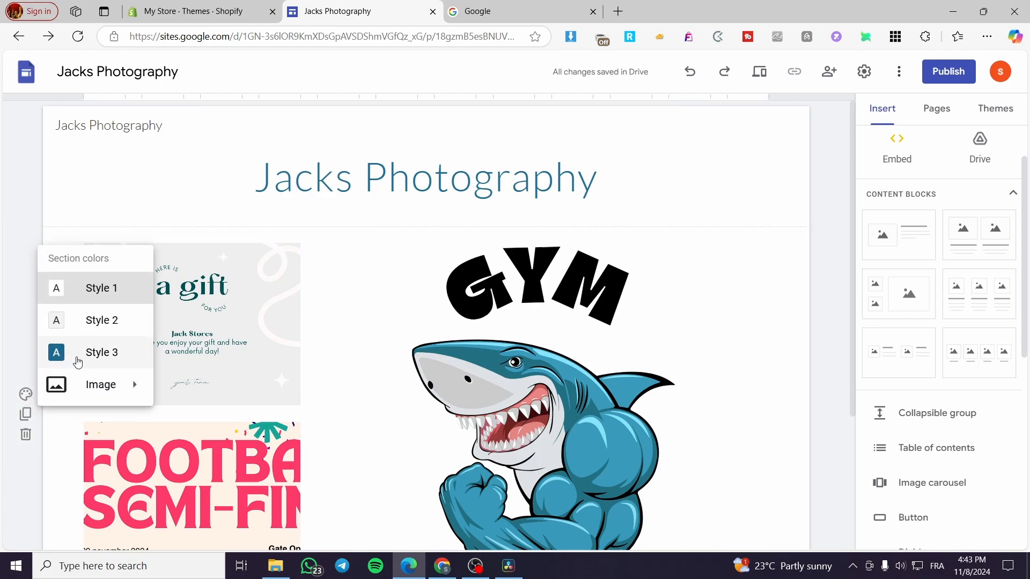
pyautogui.moveTo(85, 396)
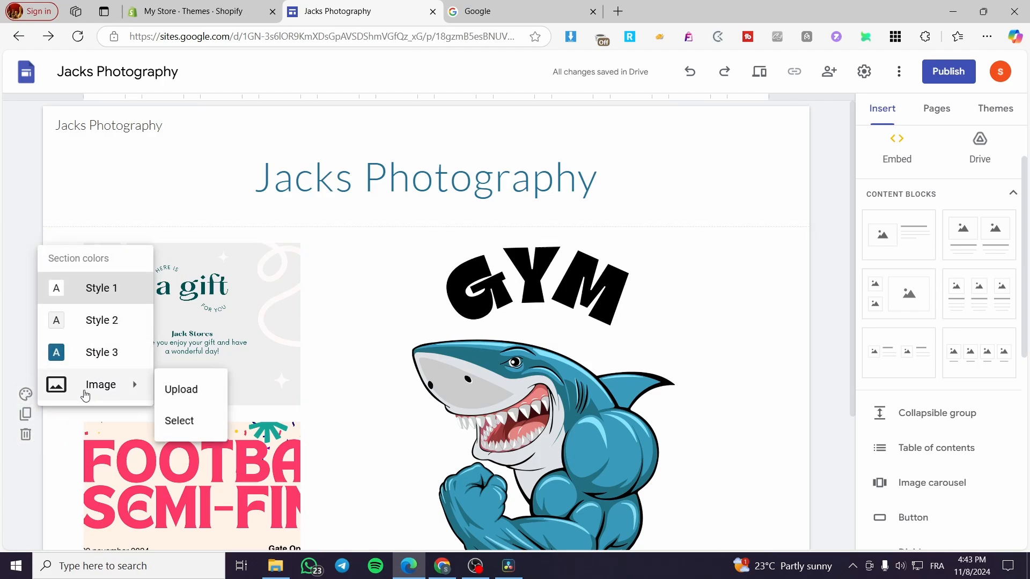
pyautogui.click(115, 353)
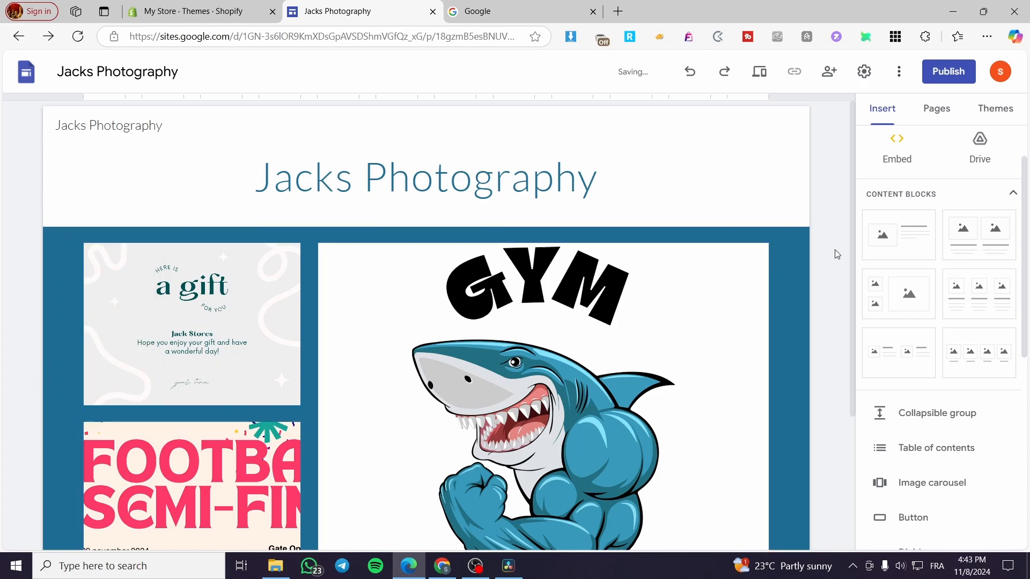
pyautogui.scroll(-3, 764, 322)
pyautogui.scroll(3, 338, 359)
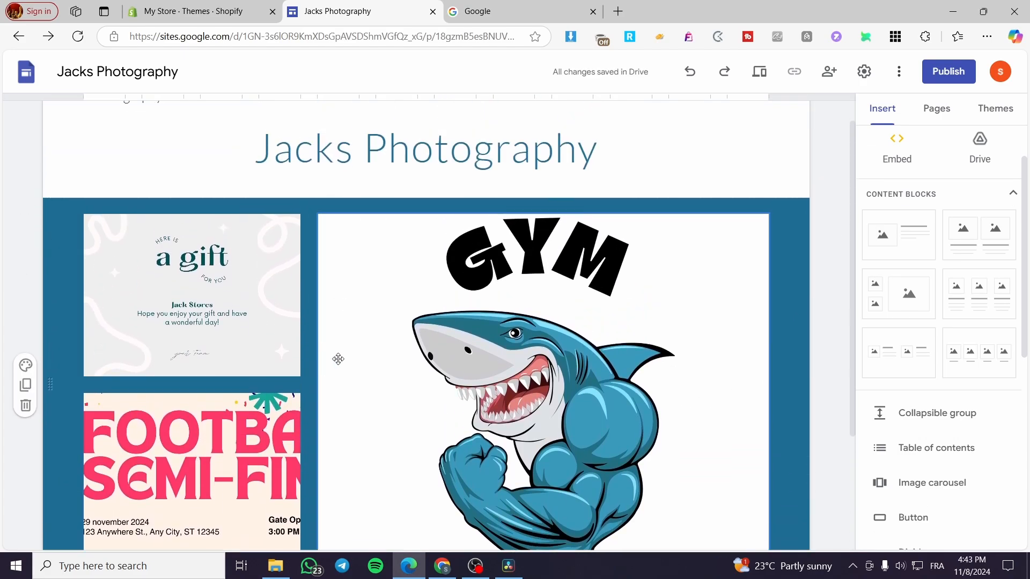
pyautogui.scroll(-3, 709, 364)
pyautogui.scroll(-1, 708, 364)
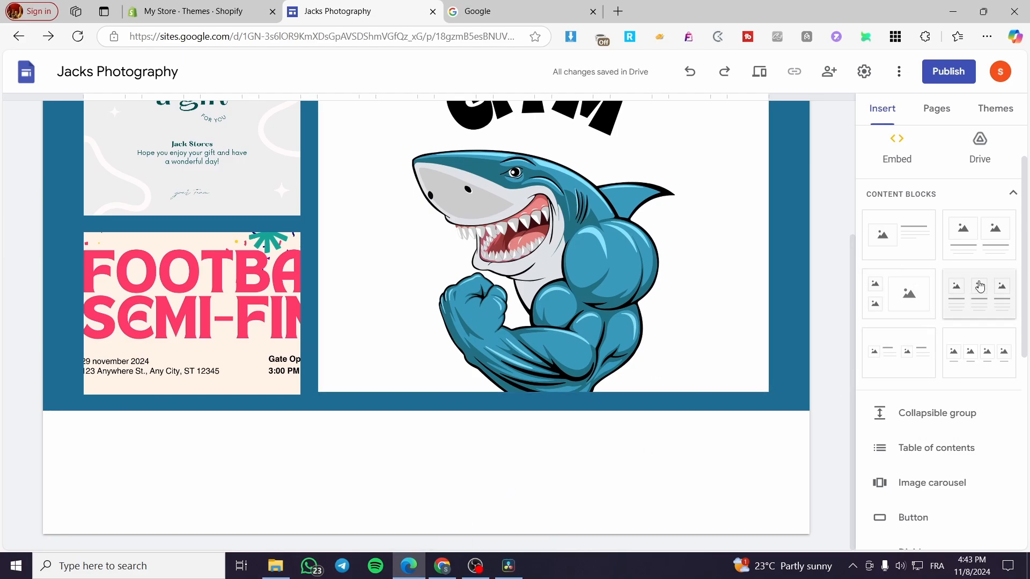
pyautogui.scroll(2, 989, 400)
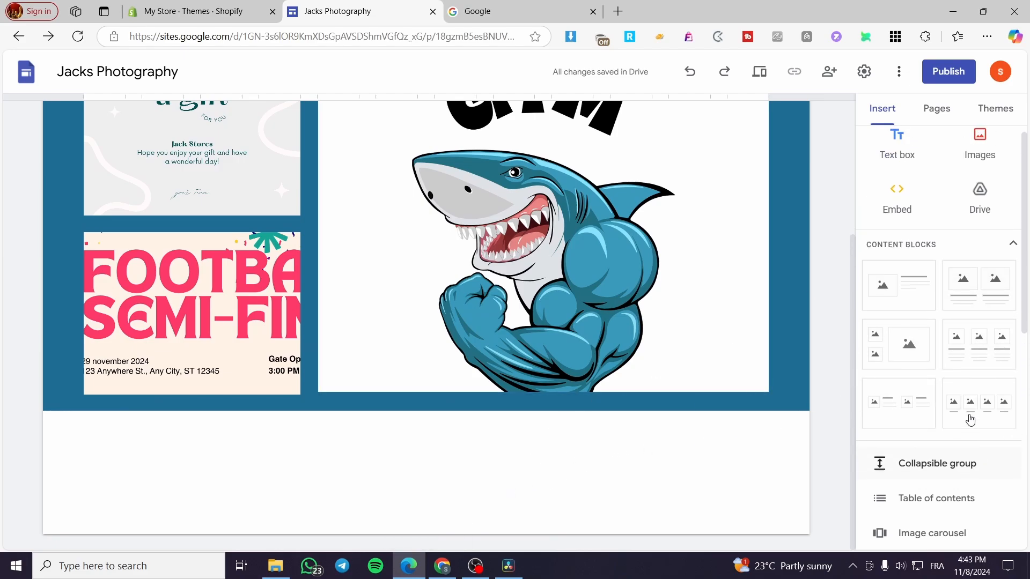
pyautogui.click(980, 157)
pyautogui.click(982, 234)
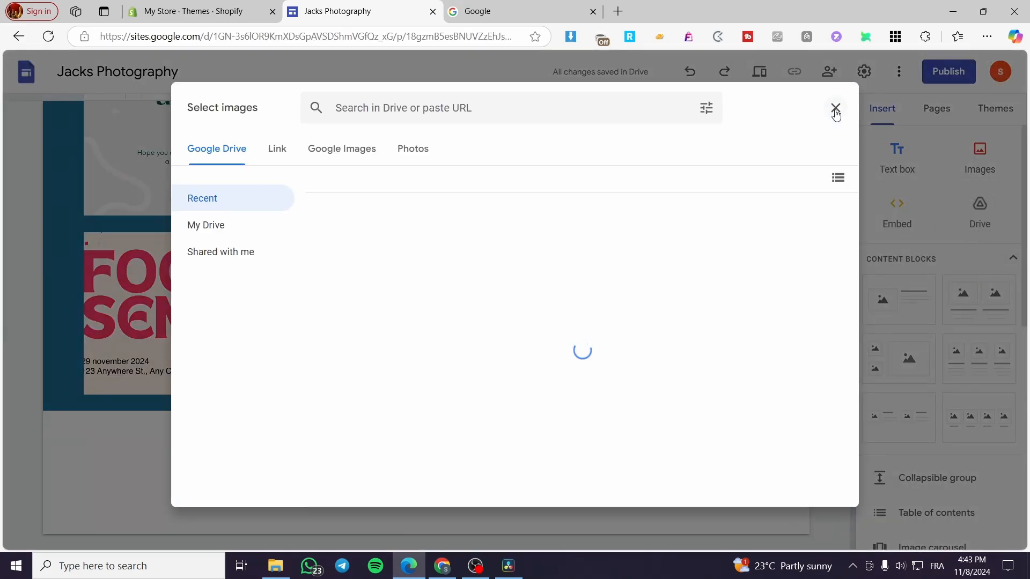
pyautogui.click(836, 115)
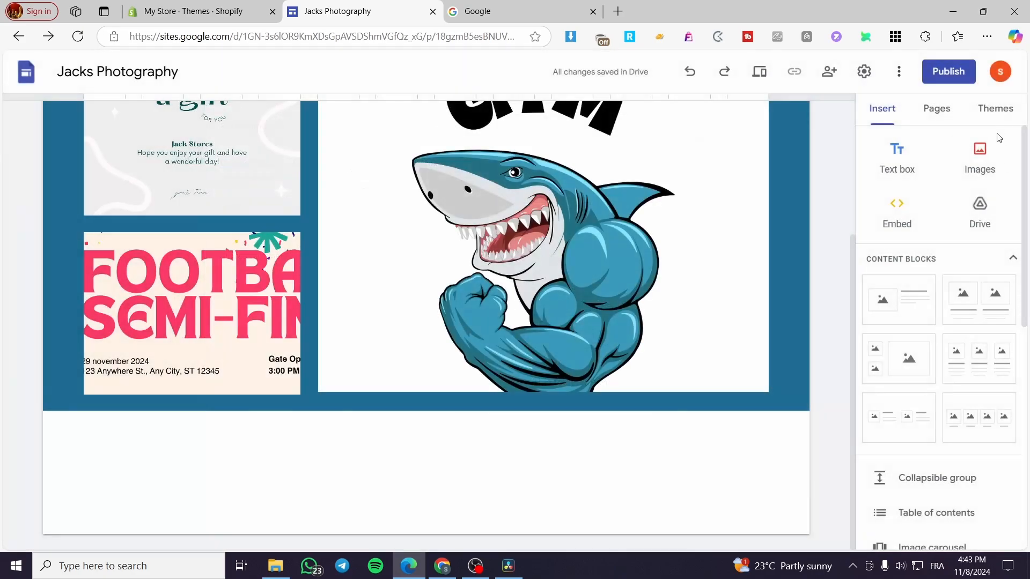
# - Upload the "website2" image from Downloads as a new image on the page
pyautogui.click(965, 150)
pyautogui.click(978, 203)
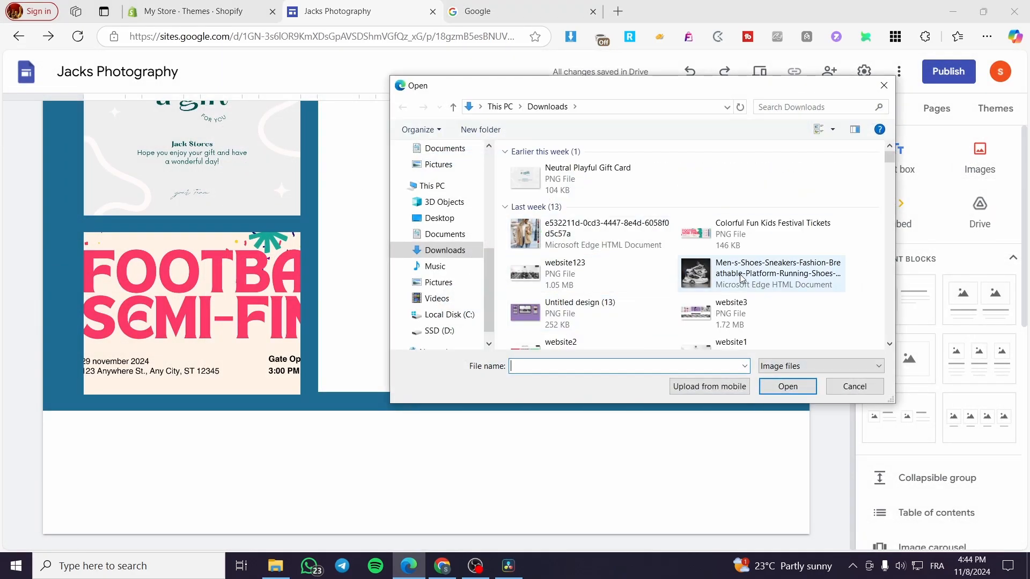
pyautogui.scroll(-2, 721, 322)
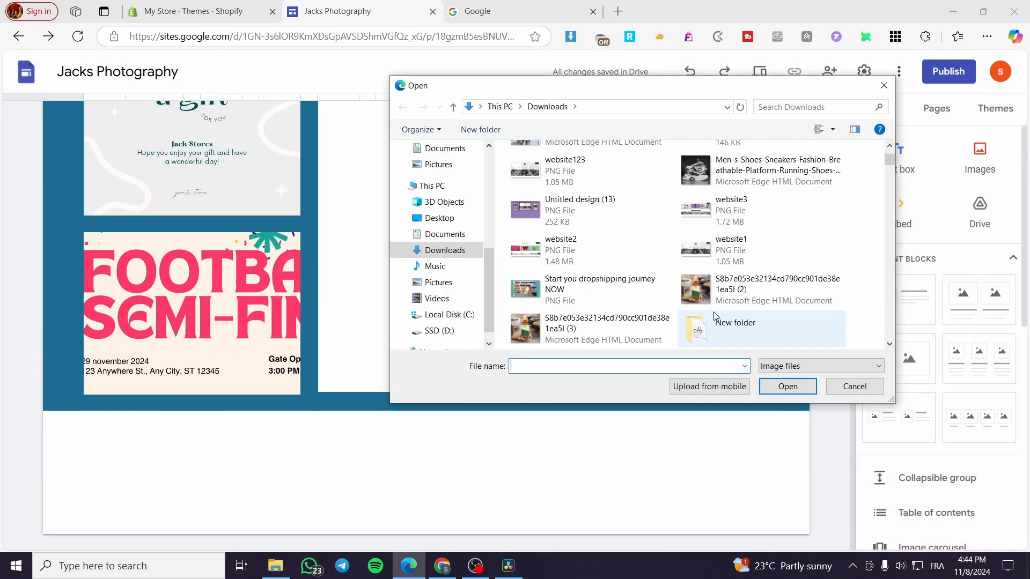
pyautogui.doubleClick(548, 264)
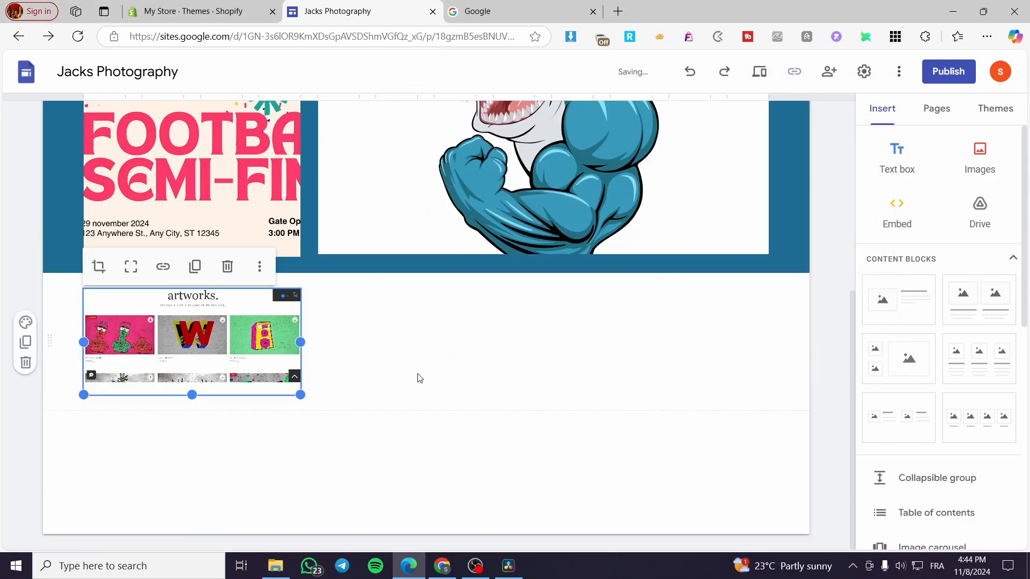
# - Enlarge the artworks image to about half the page width and place a duplicate beside it in the same row
pyautogui.moveTo(301, 395); pyautogui.dragTo(414, 535)
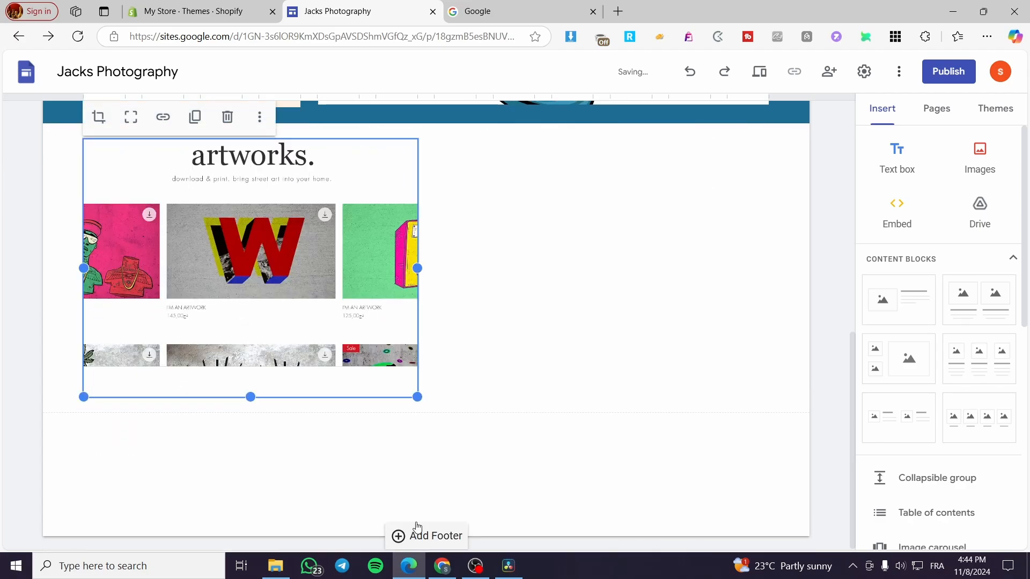
pyautogui.click(195, 116)
pyautogui.moveTo(236, 287); pyautogui.dragTo(547, 375)
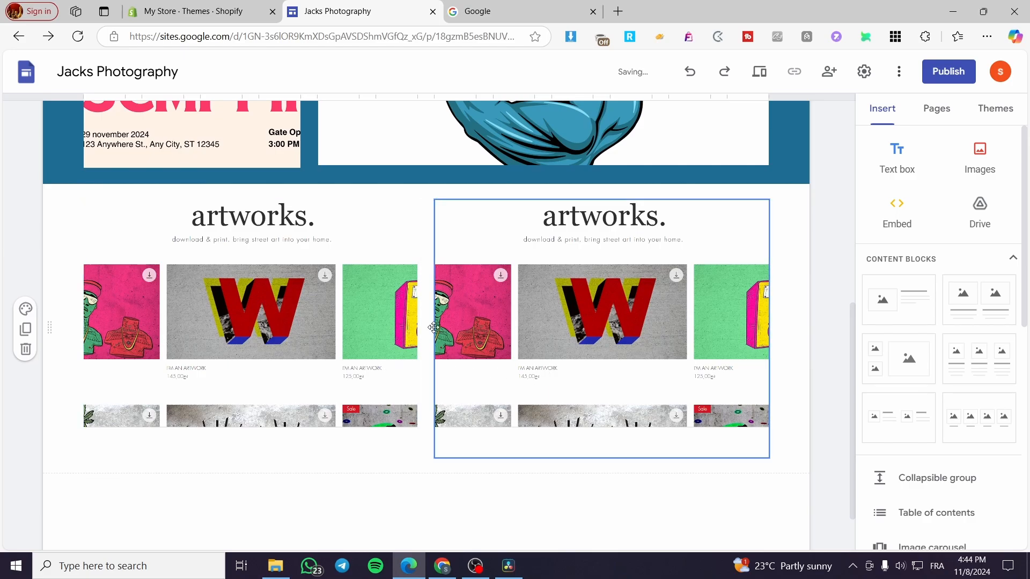
# - Duplicate the second artworks image and move the copy to the left half of the new row beneath
pyautogui.click(656, 335)
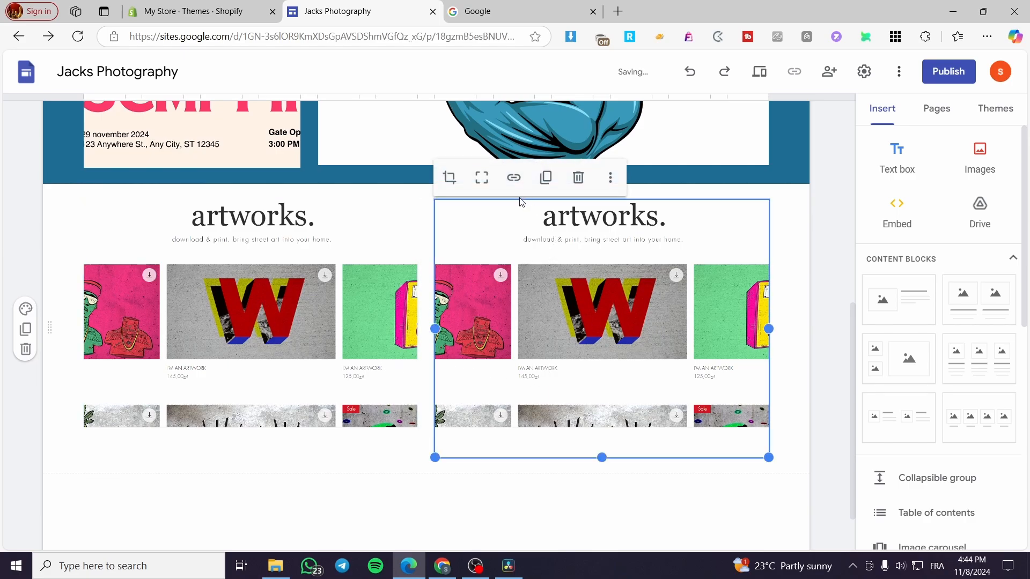
pyautogui.click(543, 187)
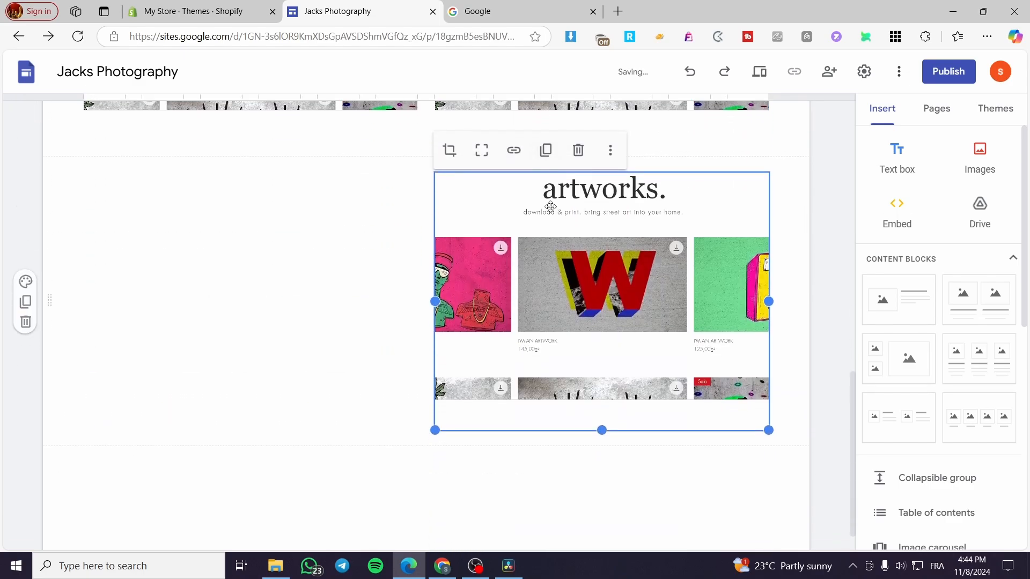
pyautogui.moveTo(585, 268); pyautogui.dragTo(208, 304)
pyautogui.scroll(3, 395, 300)
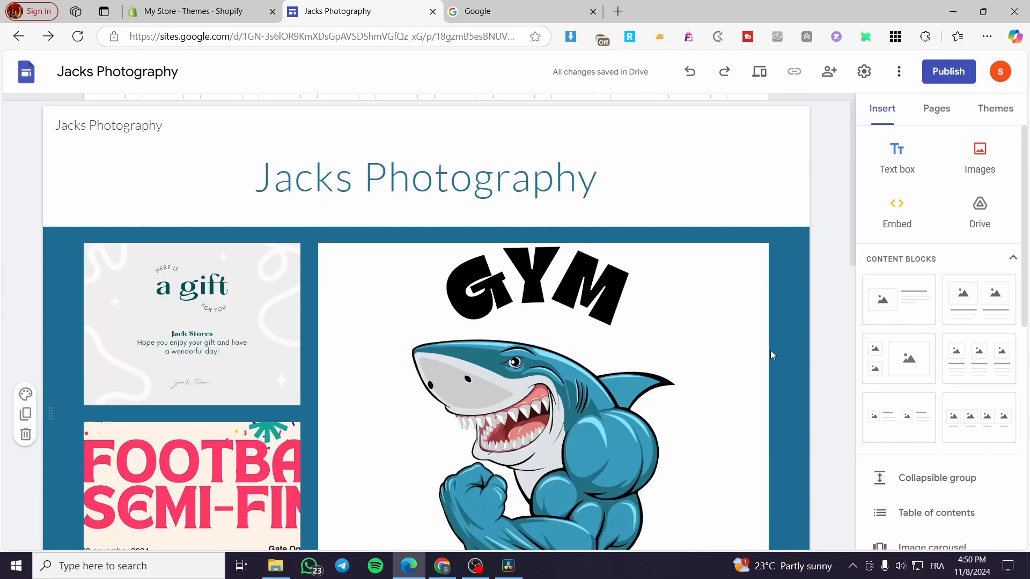
# - Duplicate the single artworks image in the second artworks row
pyautogui.scroll(-5, 775, 347)
pyautogui.scroll(-6, 730, 343)
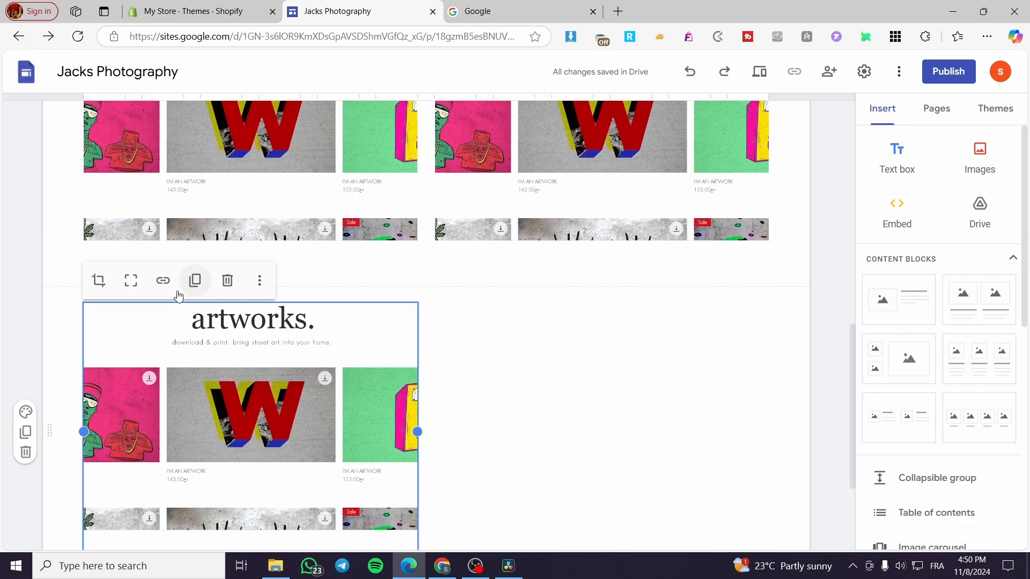
pyautogui.click(188, 284)
# - Try to position the new artworks copy among the existing ones by moving it, and shift the resulting group across the page
pyautogui.moveTo(290, 317); pyautogui.dragTo(570, 238)
pyautogui.scroll(3, 571, 371)
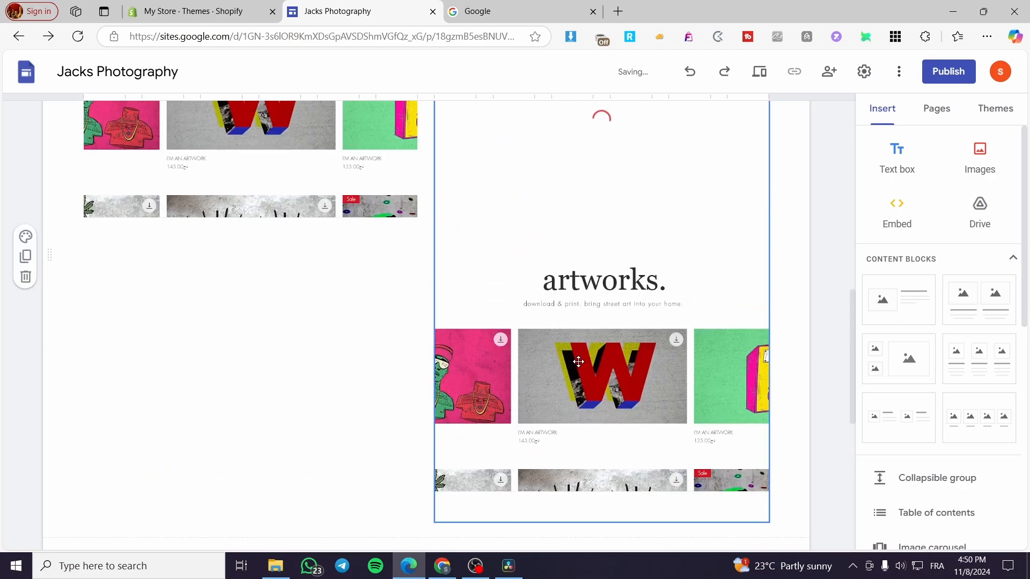
pyautogui.moveTo(555, 375); pyautogui.dragTo(301, 376)
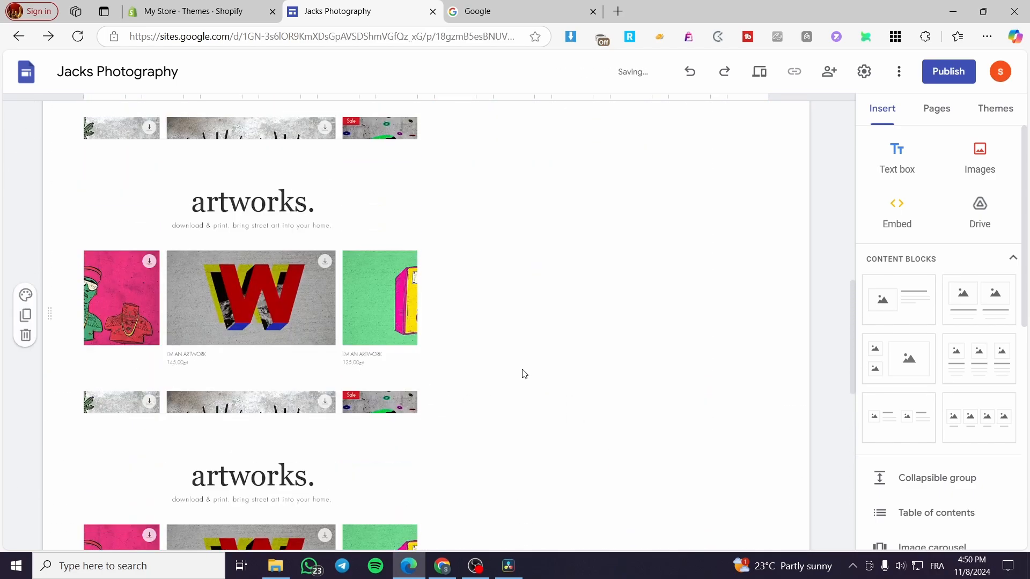
pyautogui.click(343, 346)
pyautogui.moveTo(343, 346); pyautogui.dragTo(549, 341)
pyautogui.rightClick(546, 305)
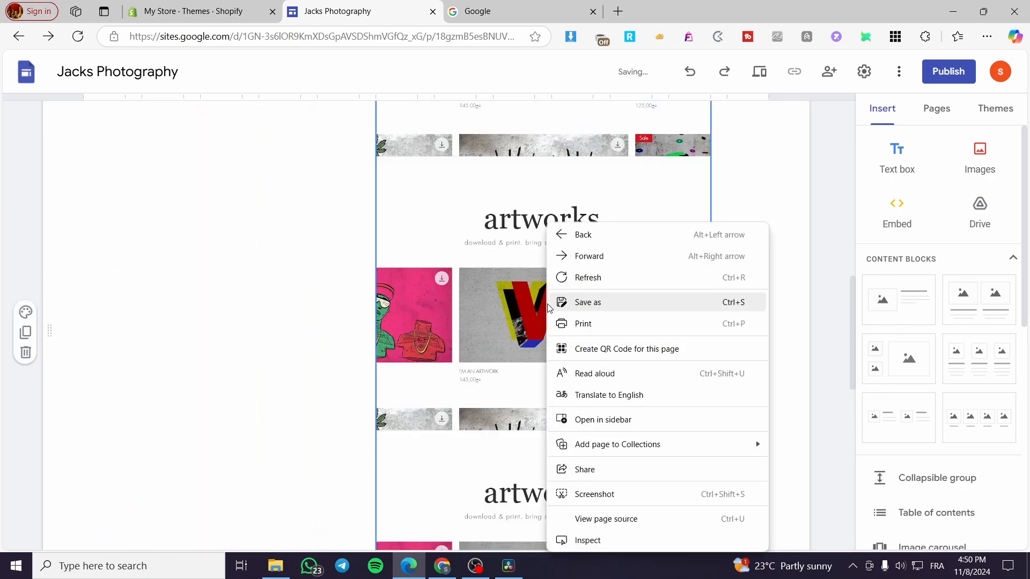
pyautogui.moveTo(540, 304); pyautogui.dragTo(466, 293)
pyautogui.scroll(3, 667, 289)
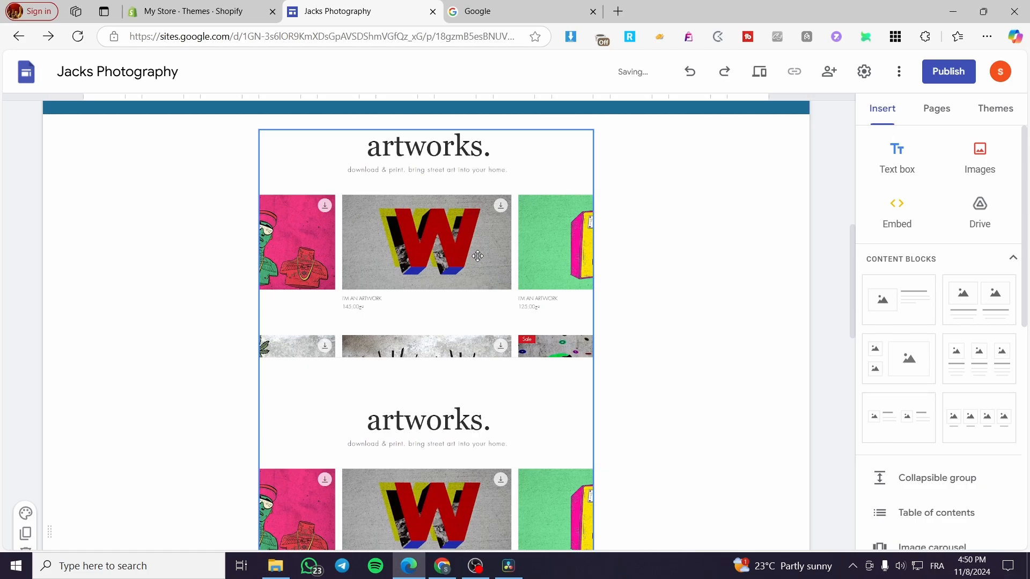
# - Undo the last moves of the artworks copy and its group
pyautogui.hotkey('ctrl', 'z')
pyautogui.hotkey('ctrl', 'z')
pyautogui.hotkey('ctrl', 'z')
pyautogui.hotkey('ctrl', 'z')
pyautogui.hotkey('ctrl', 'z')
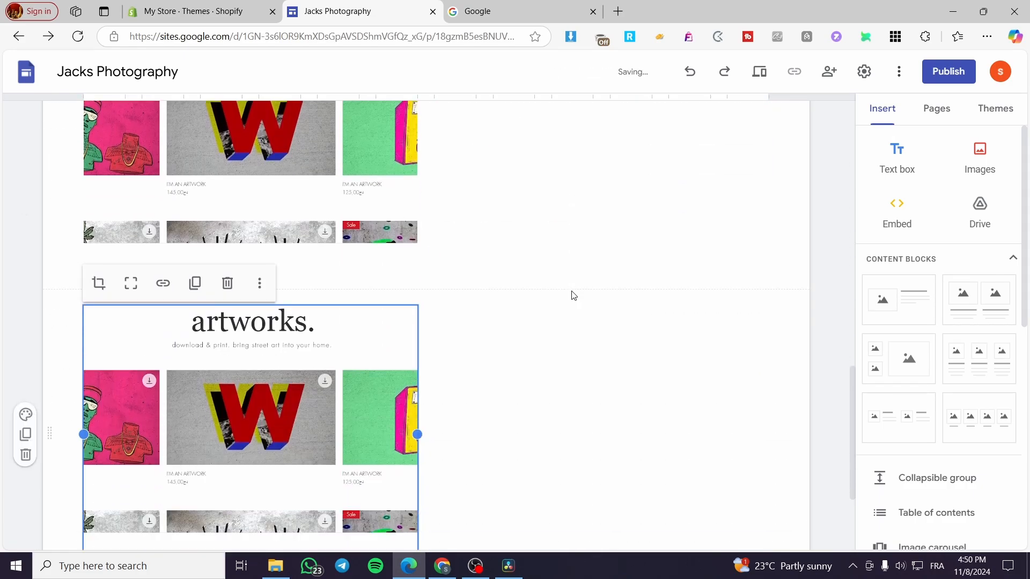
# - Move the artworks copy to the right half of the second artworks row, beside the existing image
pyautogui.moveTo(397, 322); pyautogui.dragTo(601, 402)
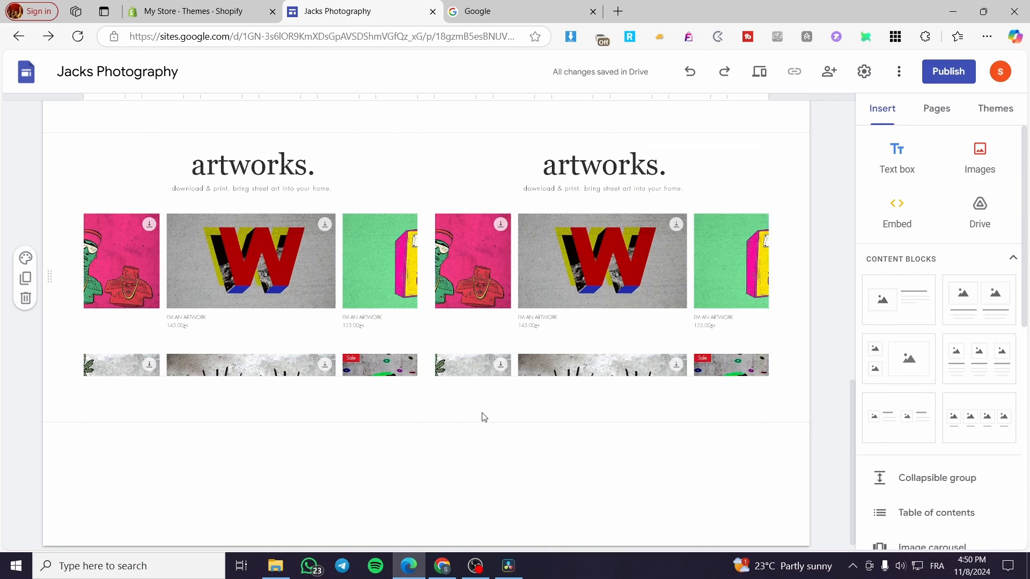
pyautogui.scroll(3, 484, 417)
pyautogui.scroll(4, 513, 368)
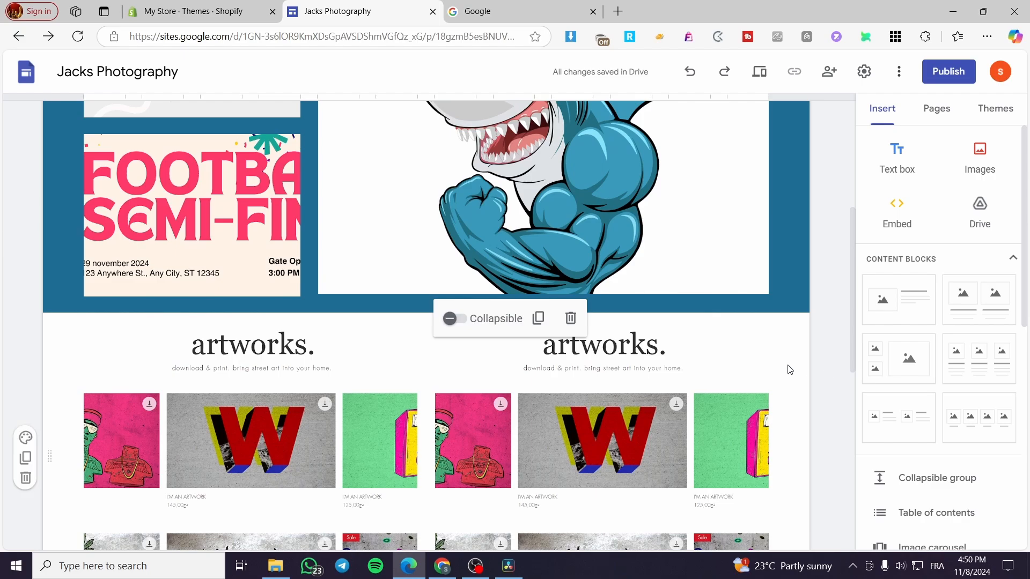
# - Turn on the collapsible option for the group at the right artworks image in the first row, and turn it off again
pyautogui.click(640, 262)
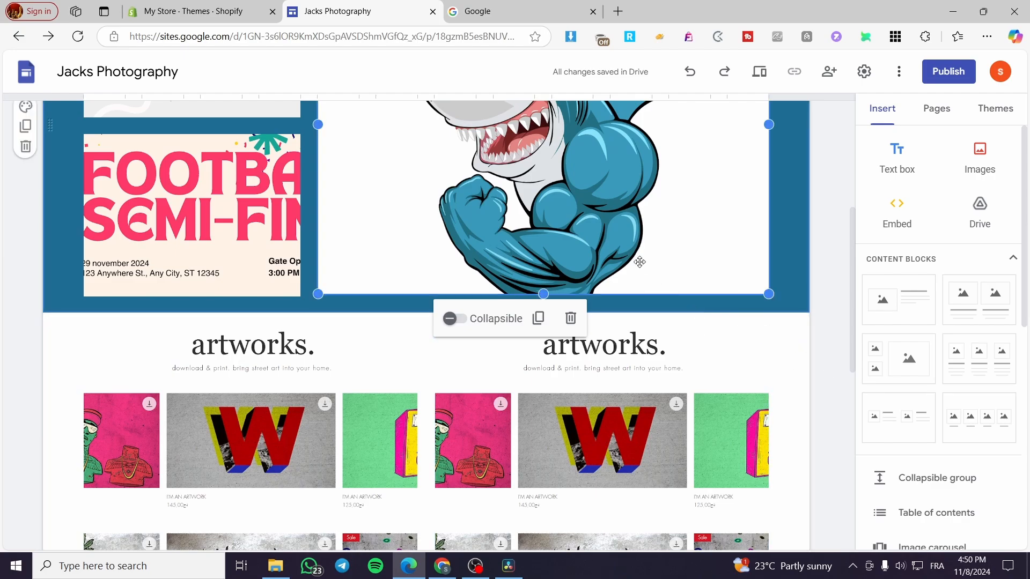
pyautogui.click(368, 331)
pyautogui.click(456, 320)
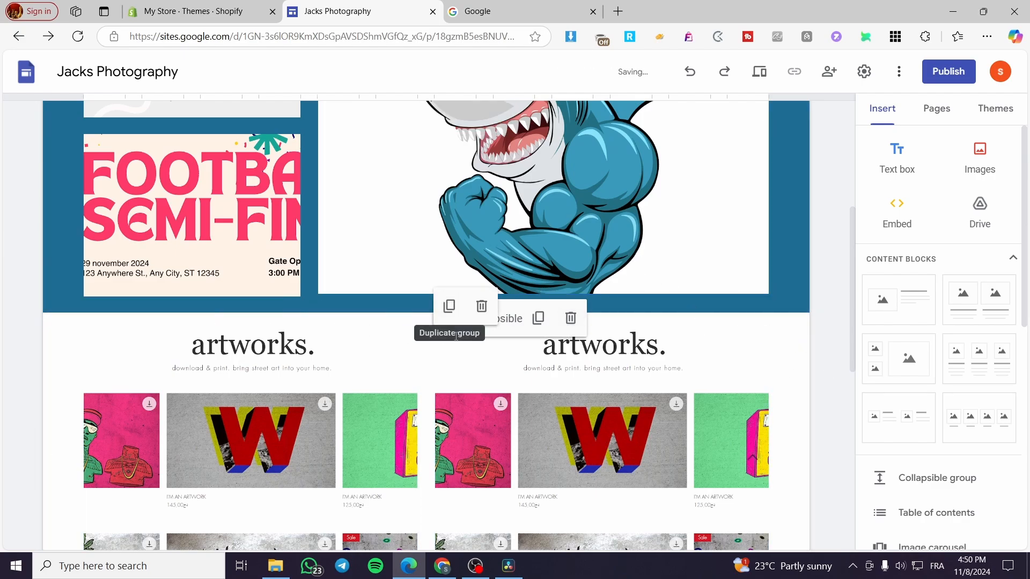
pyautogui.click(462, 351)
pyautogui.click(460, 284)
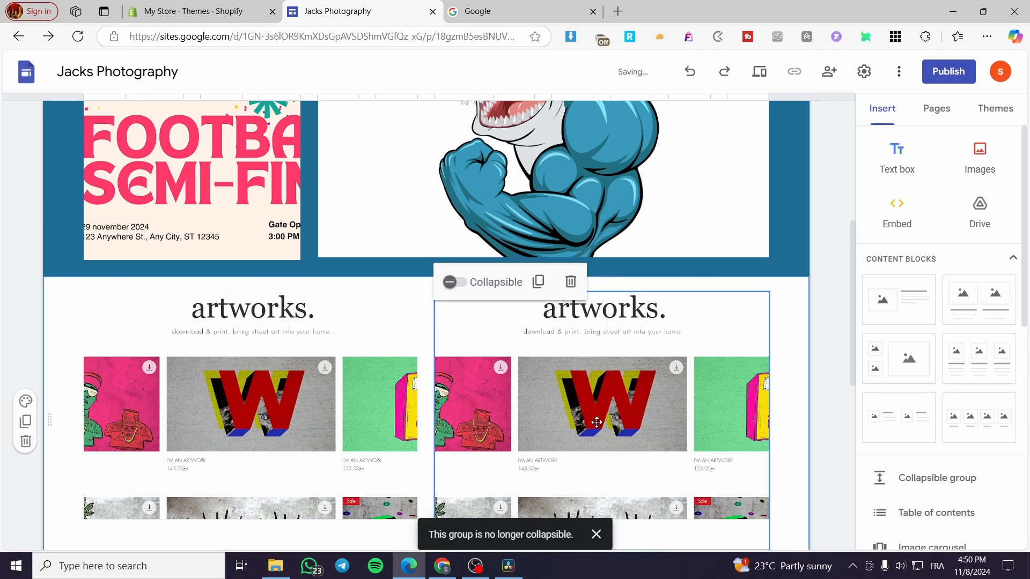
pyautogui.scroll(-3, 557, 438)
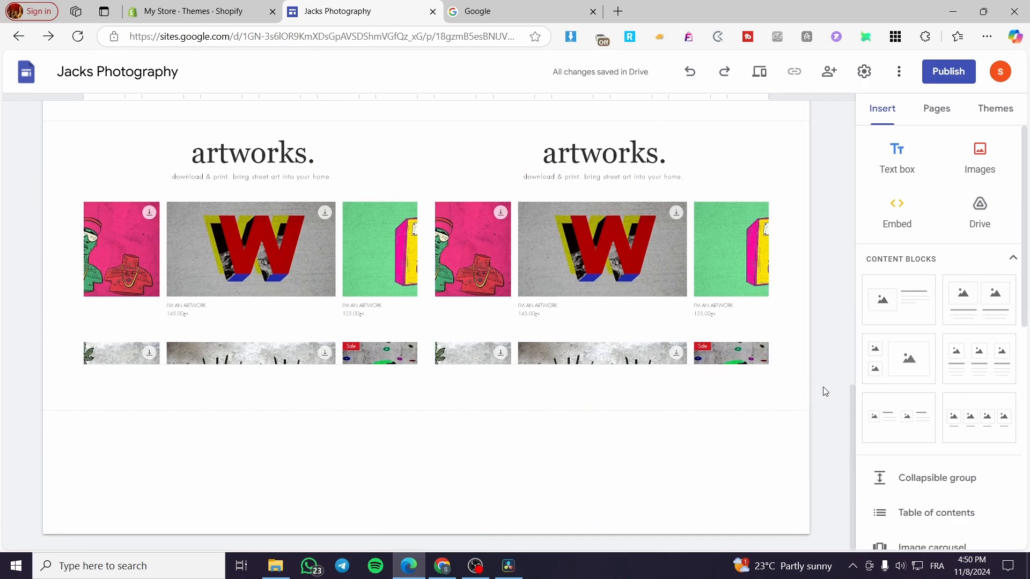
pyautogui.click(907, 152)
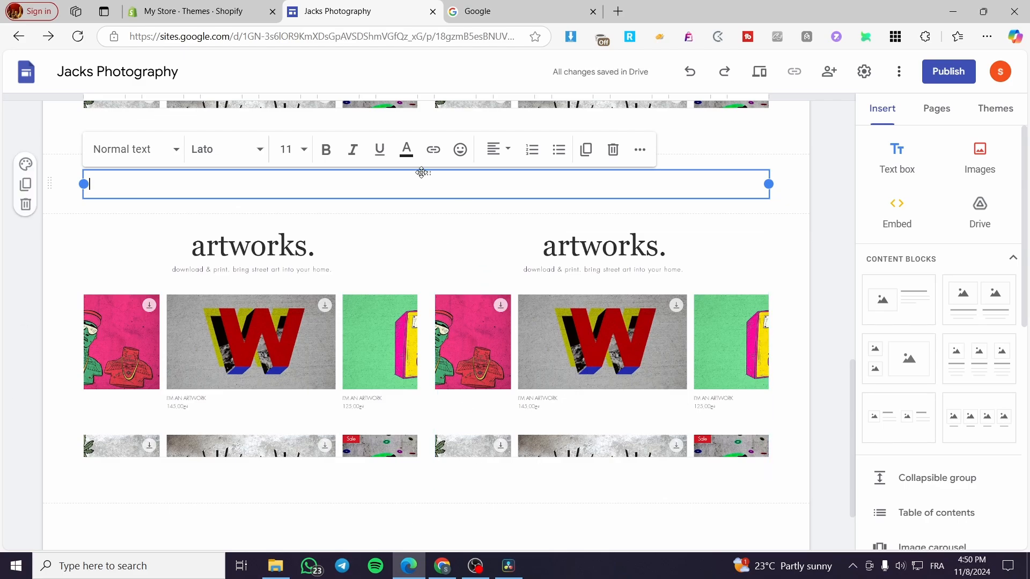
pyautogui.moveTo(422, 172); pyautogui.dragTo(195, 476)
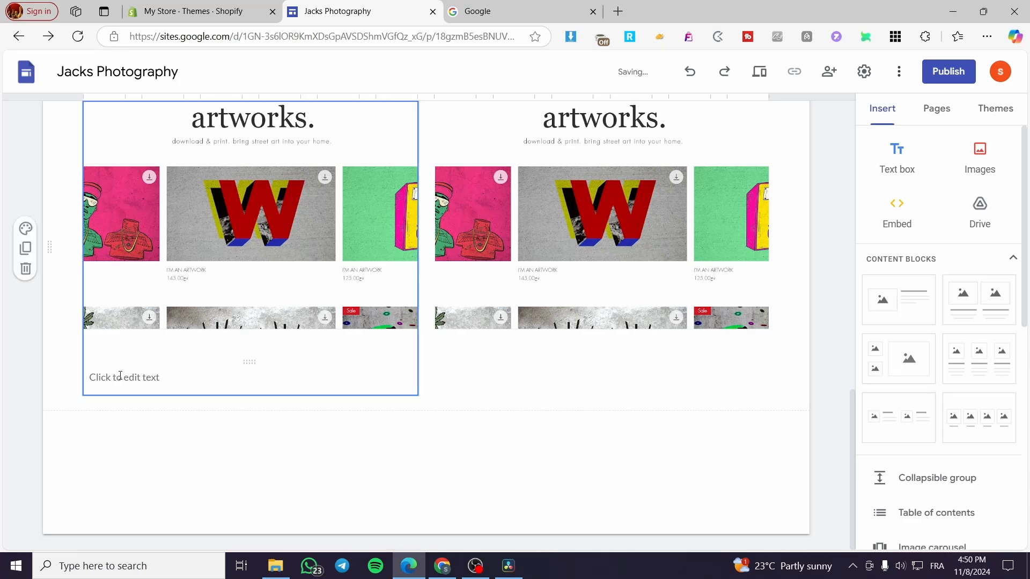
pyautogui.click(120, 376)
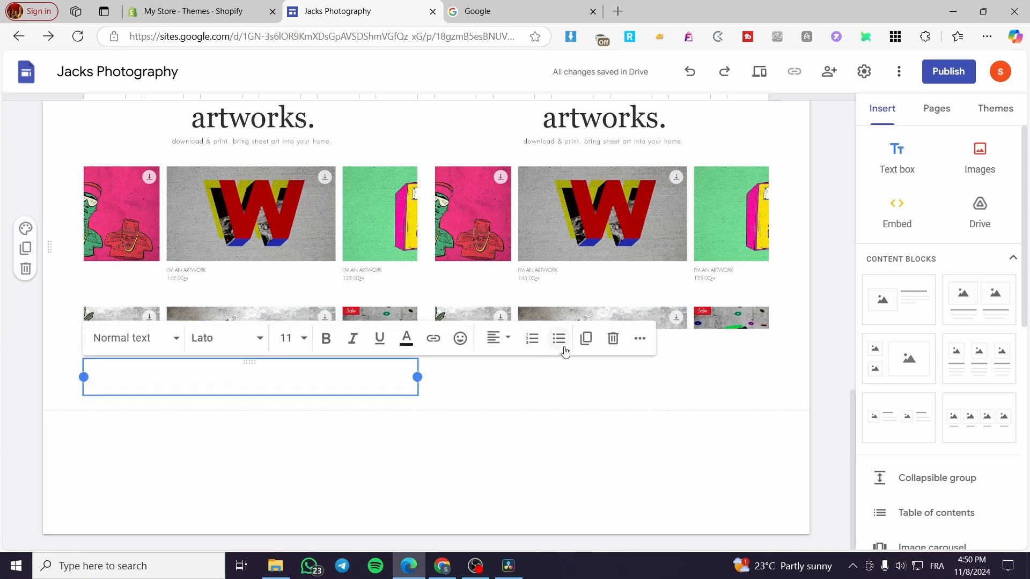
pyautogui.click(613, 338)
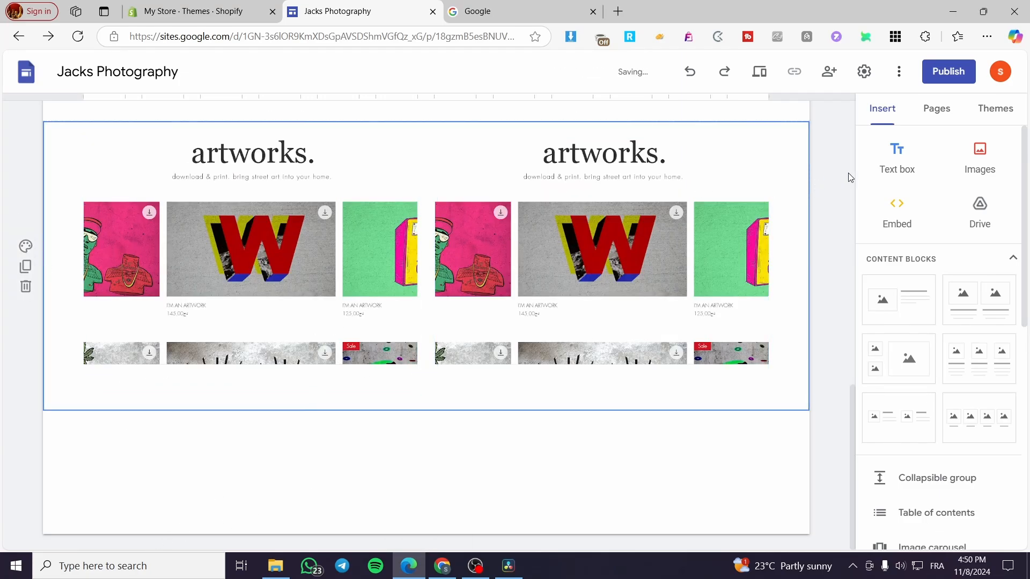
# - Insert a new text box and place it in its own section between the first and second artworks rows
pyautogui.click(897, 157)
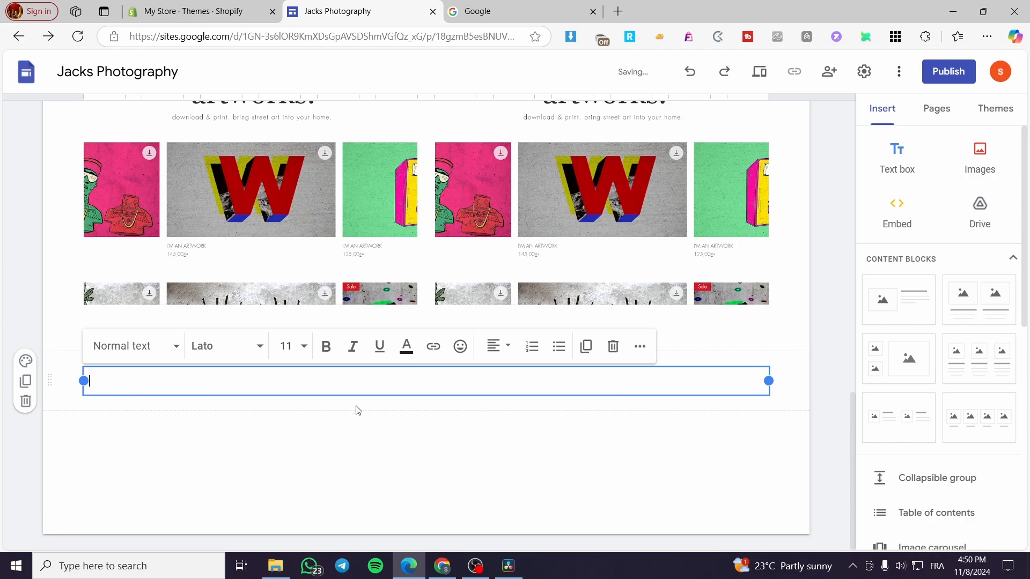
pyautogui.scroll(1, 358, 411)
pyautogui.moveTo(421, 432); pyautogui.dragTo(337, 371)
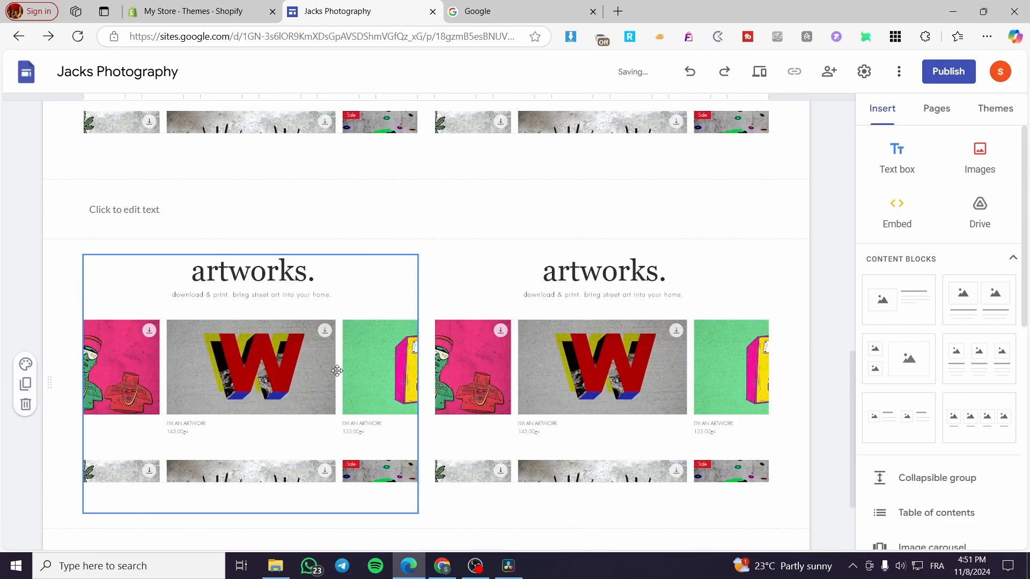
pyautogui.scroll(-2, 337, 370)
pyautogui.scroll(4, 233, 295)
# - Set the new text box between the artworks rows to bold, centered text at font size 14
pyautogui.click(170, 317)
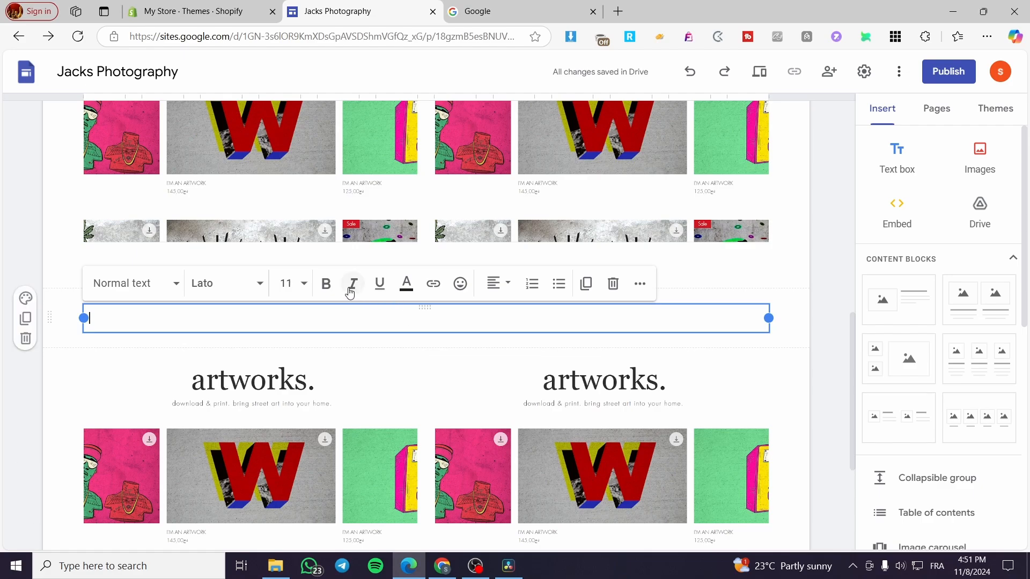
pyautogui.click(326, 284)
pyautogui.click(506, 285)
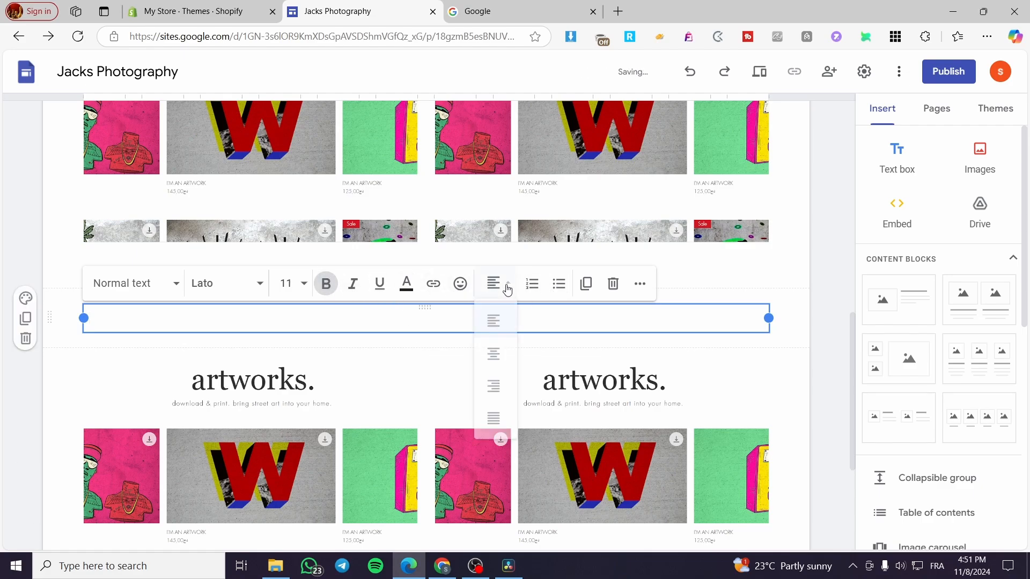
pyautogui.click(493, 354)
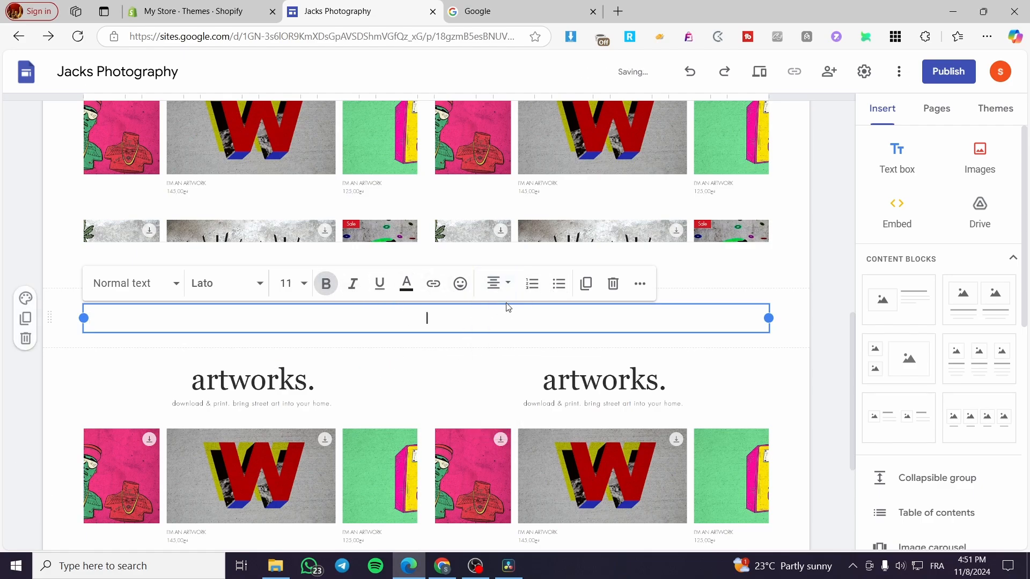
pyautogui.click(288, 284)
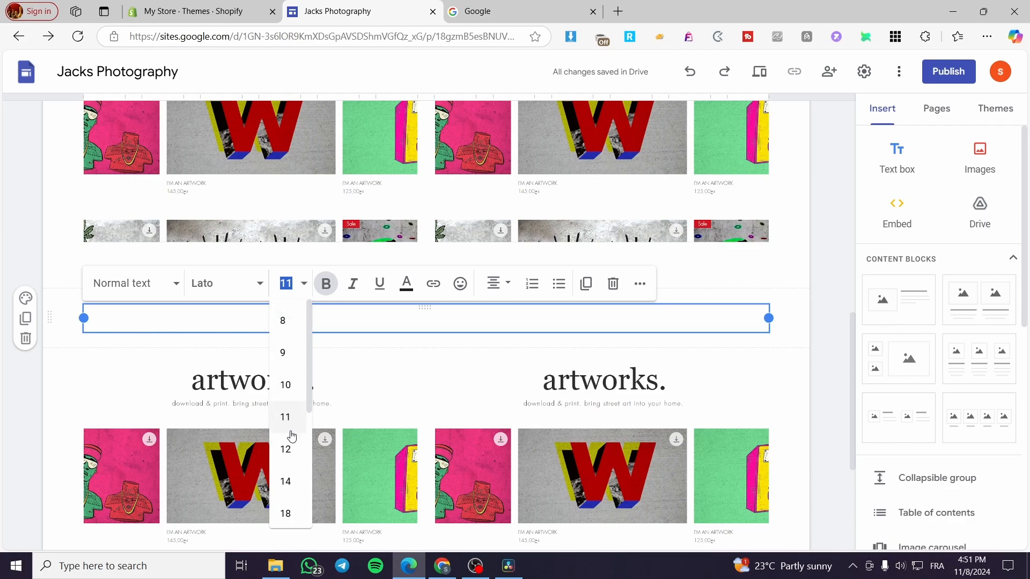
pyautogui.click(285, 482)
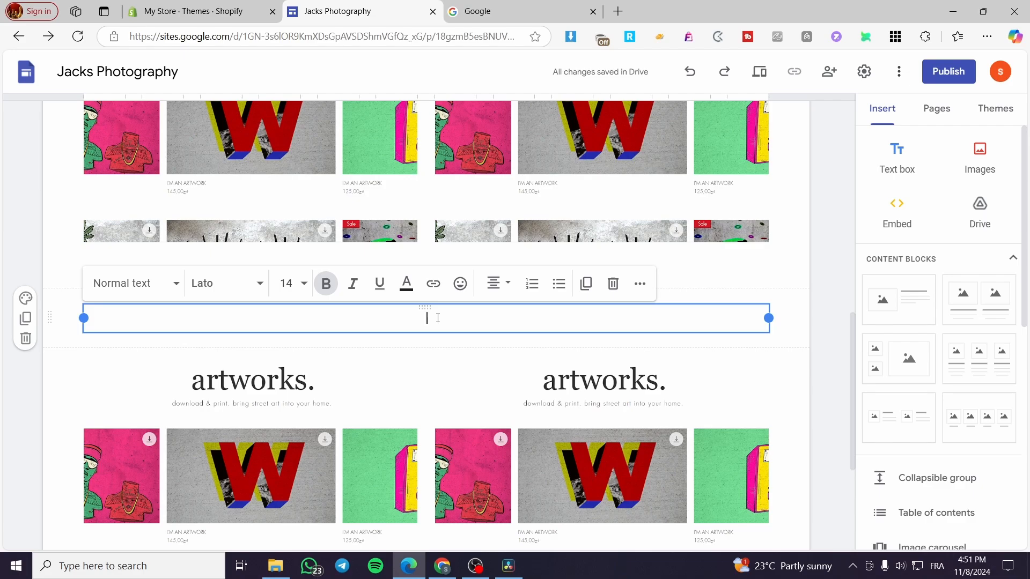
# - Enter the text "Here We have Only Art" in the text box between the artworks rows
pyautogui.write('Here')
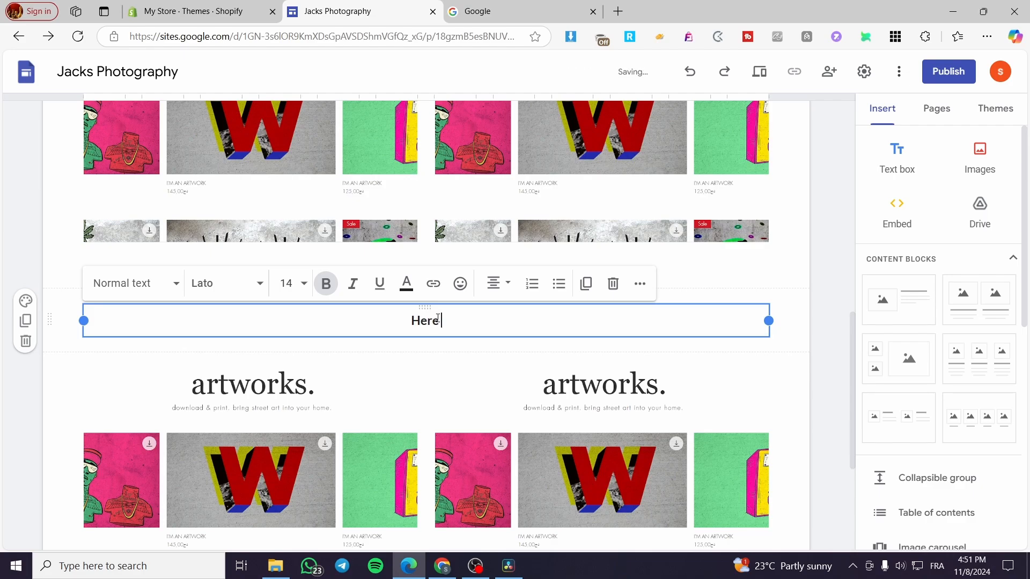
pyautogui.write(' We have Only A')
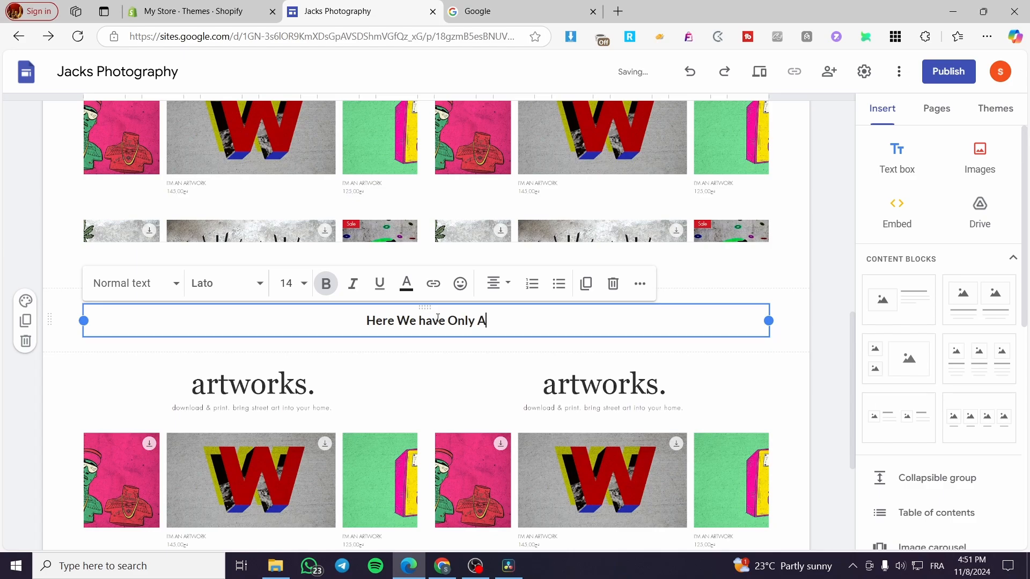
pyautogui.write('re')
pyautogui.press('BackSpace')
pyautogui.press('BackSpace')
pyautogui.write('rt')
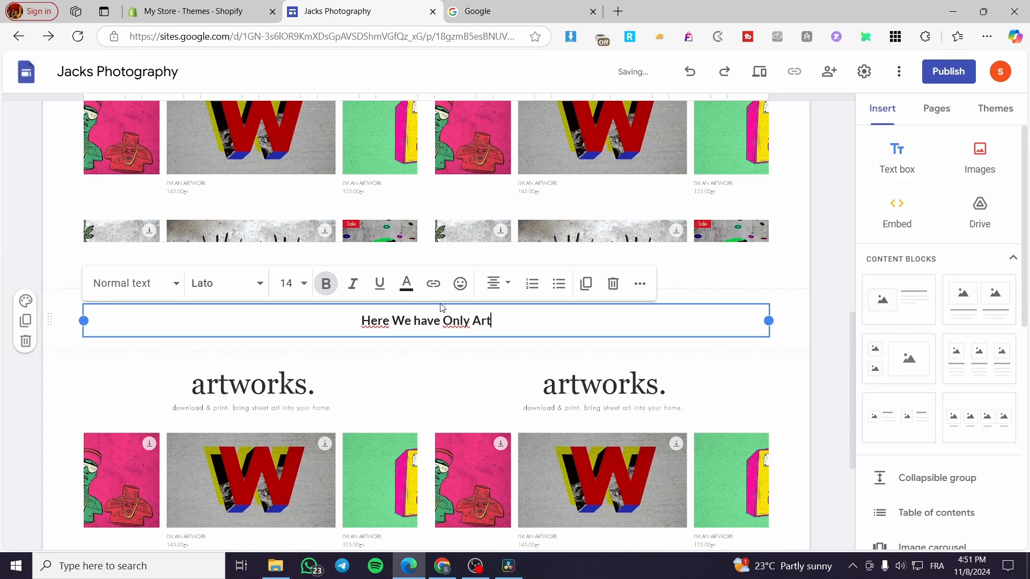
# - Try the Title style on the "Here We have Only Art" text and settle on the Heading style
pyautogui.click(166, 284)
pyautogui.click(161, 358)
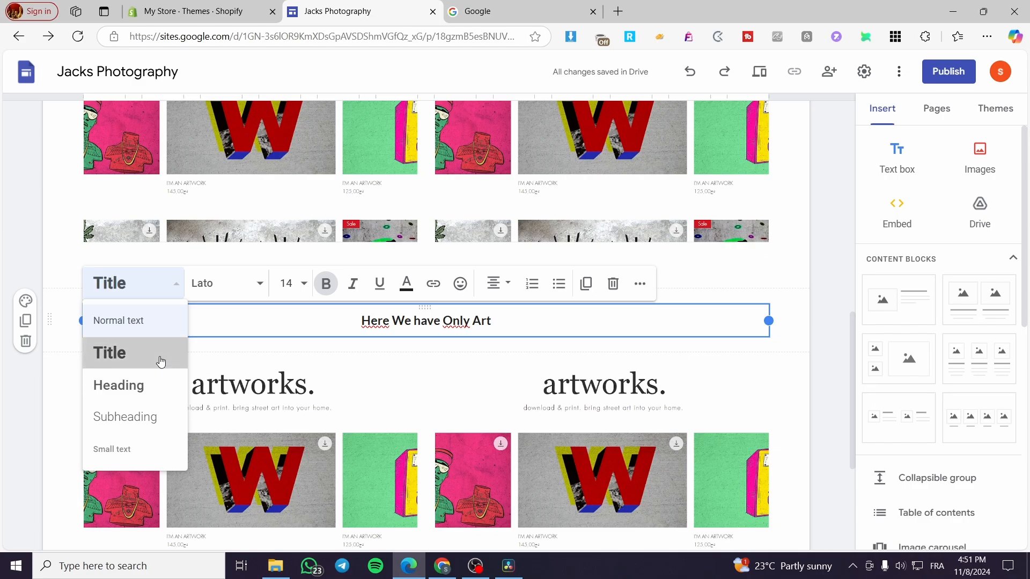
pyautogui.click(160, 282)
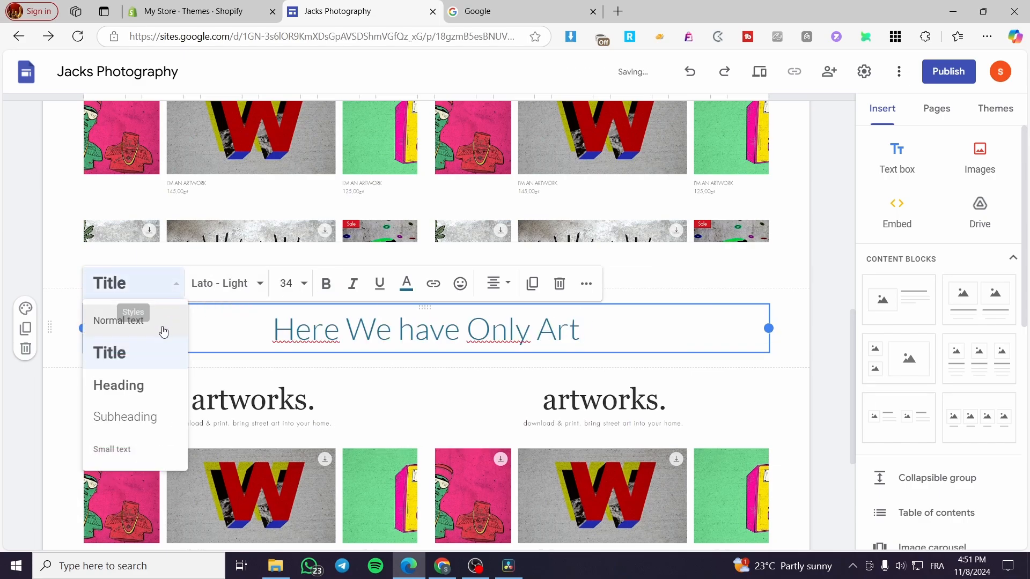
pyautogui.click(151, 386)
# - Make the whole "Here We have Only Art" heading bold and color it black
pyautogui.tripleClick(499, 326)
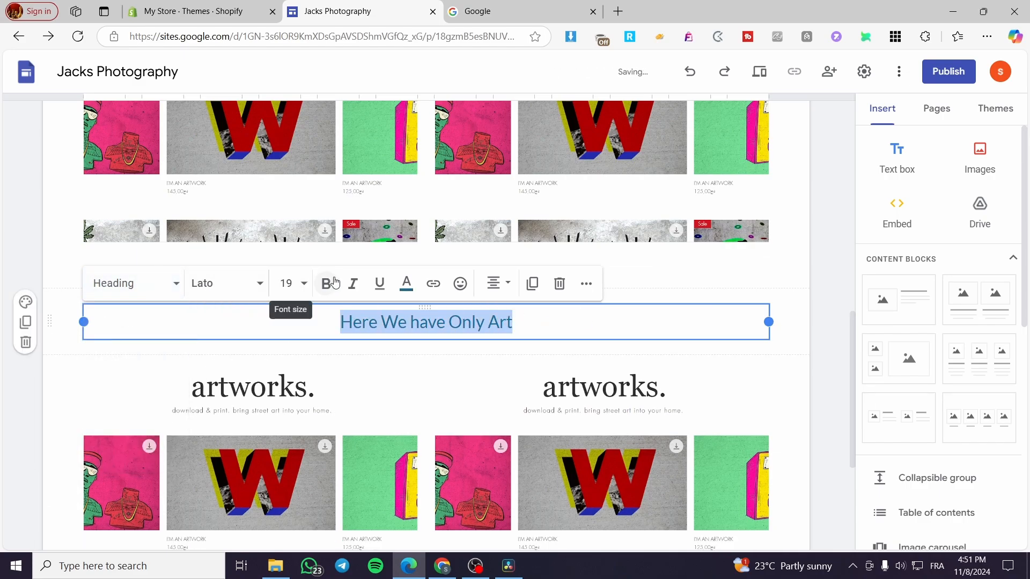
pyautogui.click(326, 283)
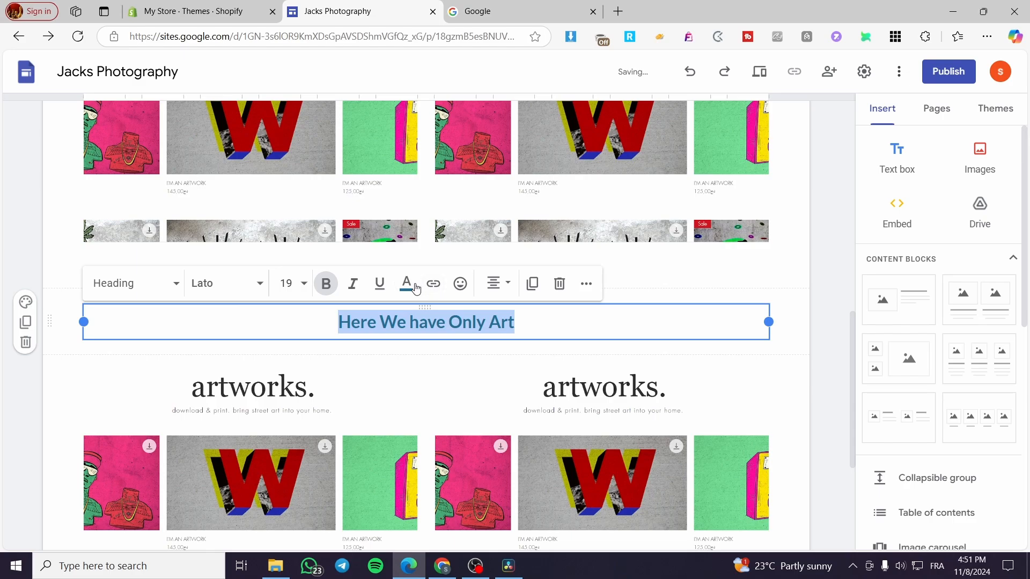
pyautogui.click(404, 286)
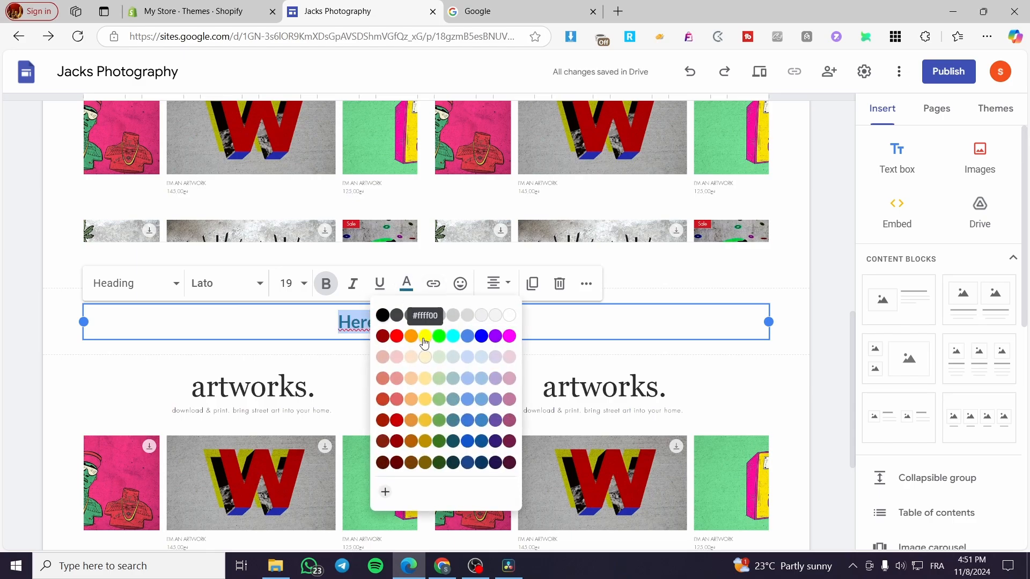
pyautogui.click(382, 315)
pyautogui.click(667, 360)
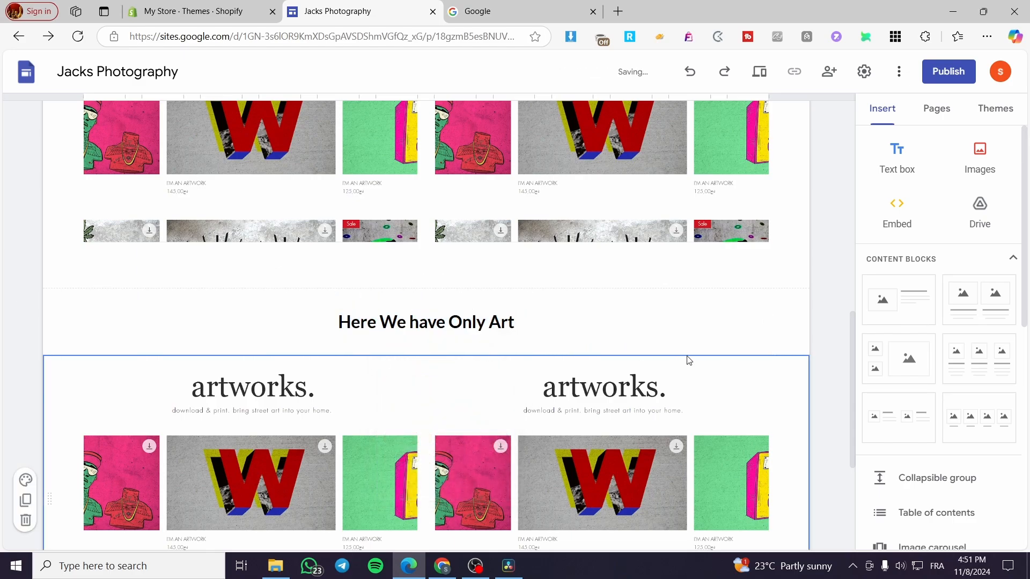
# - Duplicate the "Here We have Only Art" heading section and move the copy below the second artworks row
pyautogui.scroll(-4, 586, 329)
pyautogui.scroll(5, 364, 325)
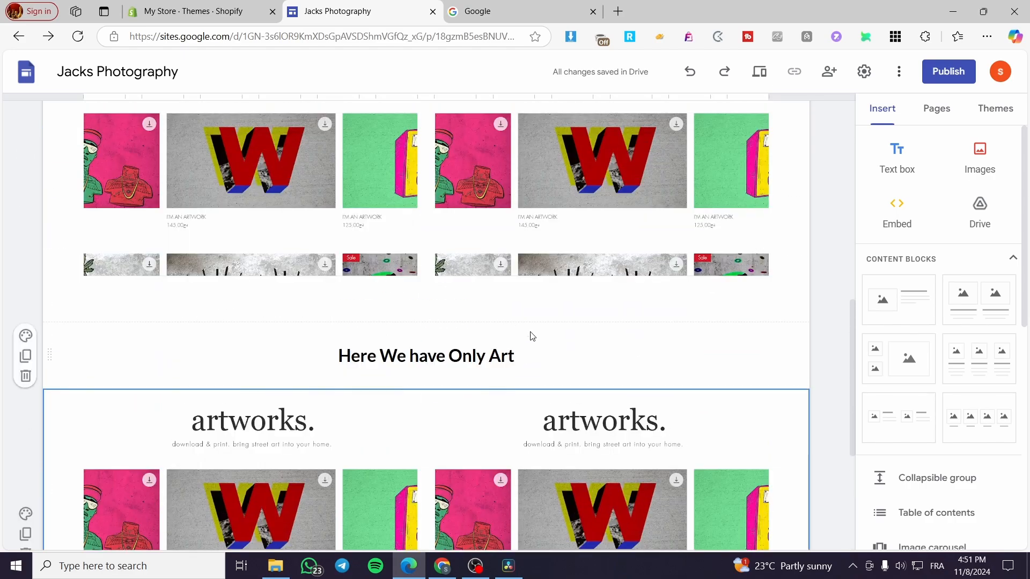
pyautogui.click(547, 352)
pyautogui.click(532, 317)
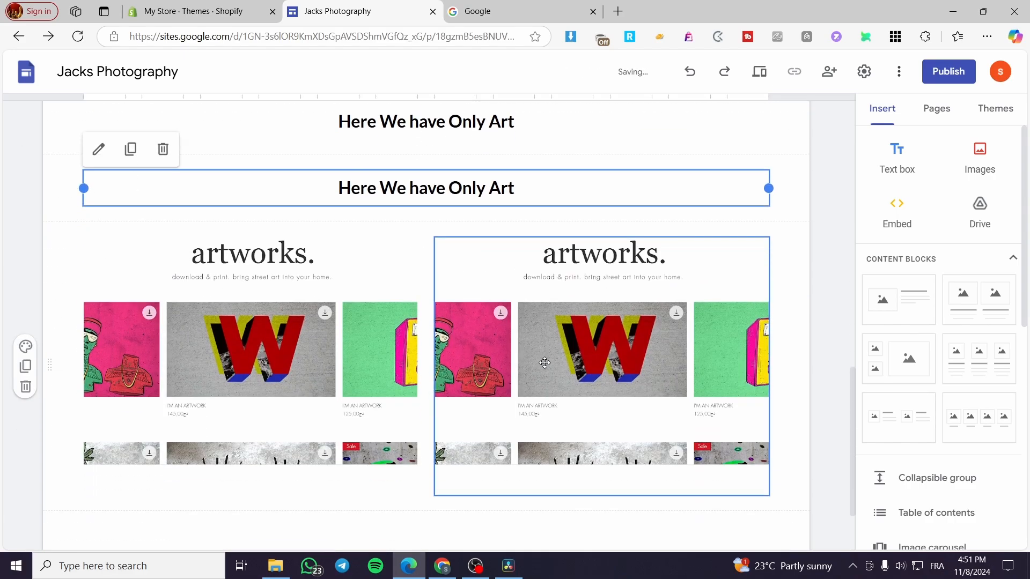
pyautogui.moveTo(456, 173); pyautogui.dragTo(462, 426)
# - Add the content block with one image beside a title and text below the last heading at the page's end
pyautogui.scroll(10, 406, 375)
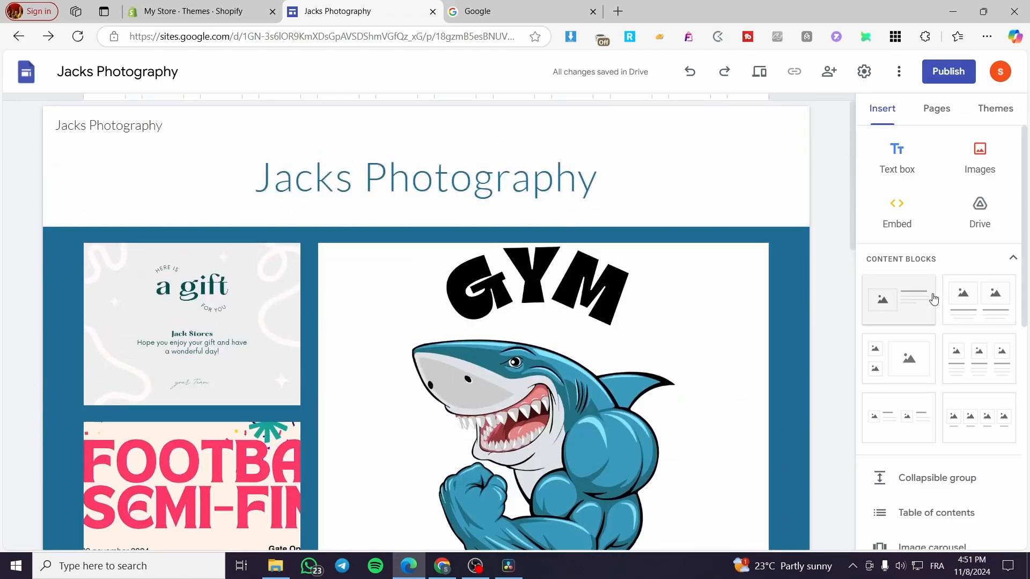
pyautogui.scroll(-3, 884, 305)
pyautogui.scroll(-7, 710, 306)
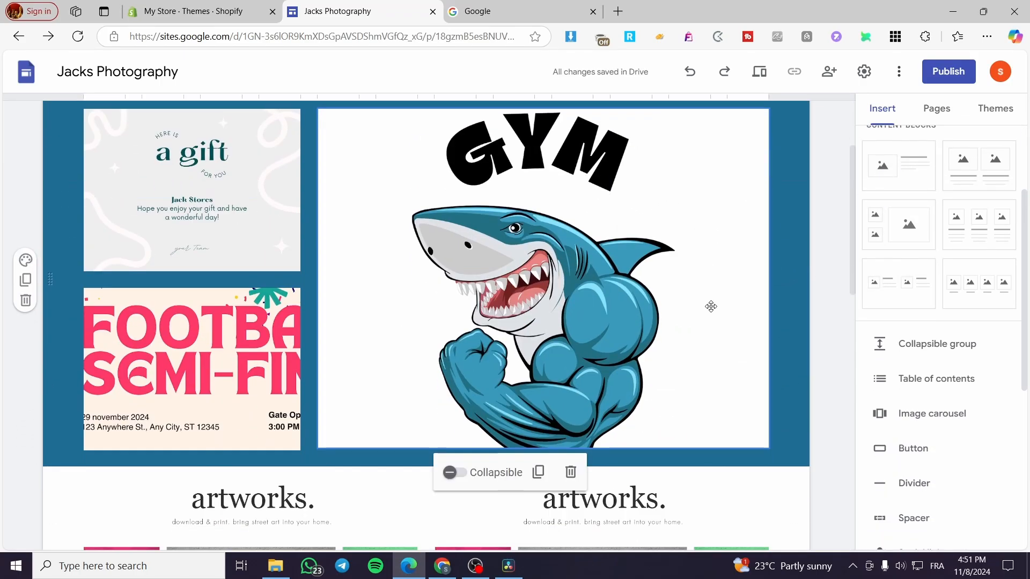
pyautogui.scroll(3, 889, 316)
pyautogui.scroll(-8, 690, 315)
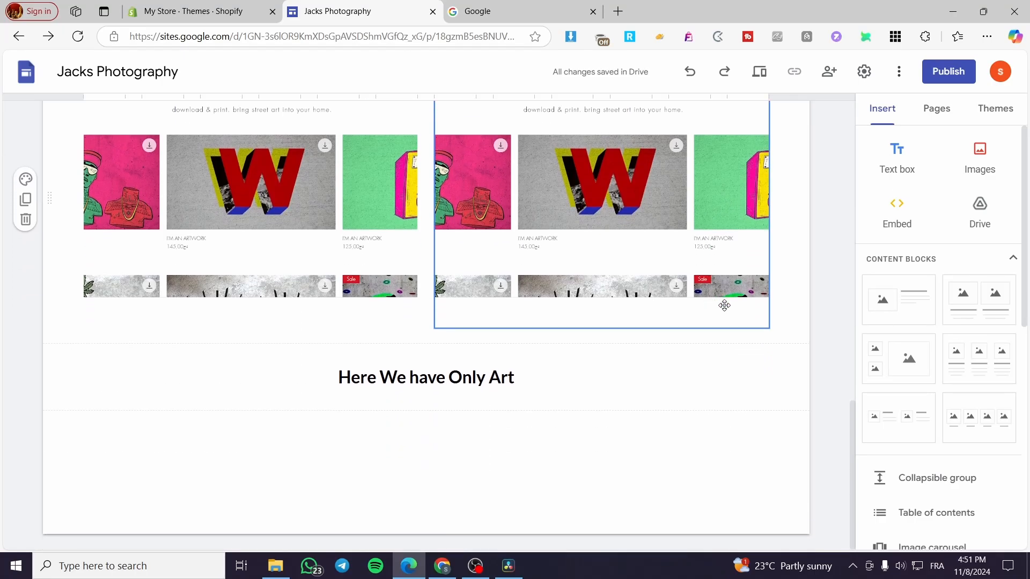
pyautogui.moveTo(895, 311); pyautogui.dragTo(202, 482)
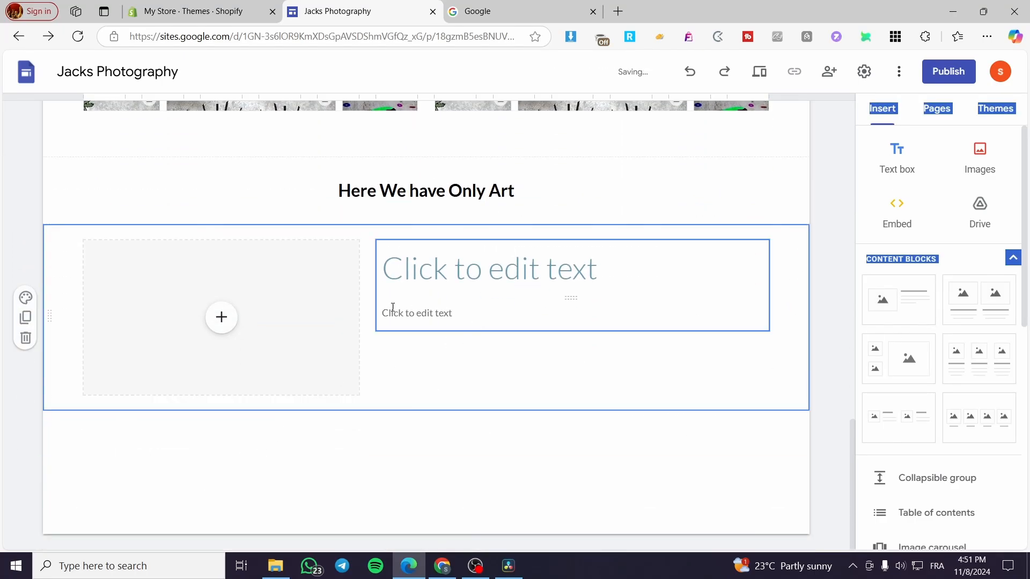
# - Upload the website3 image from the Downloads folder into the new content block's image placeholder
pyautogui.click(221, 317)
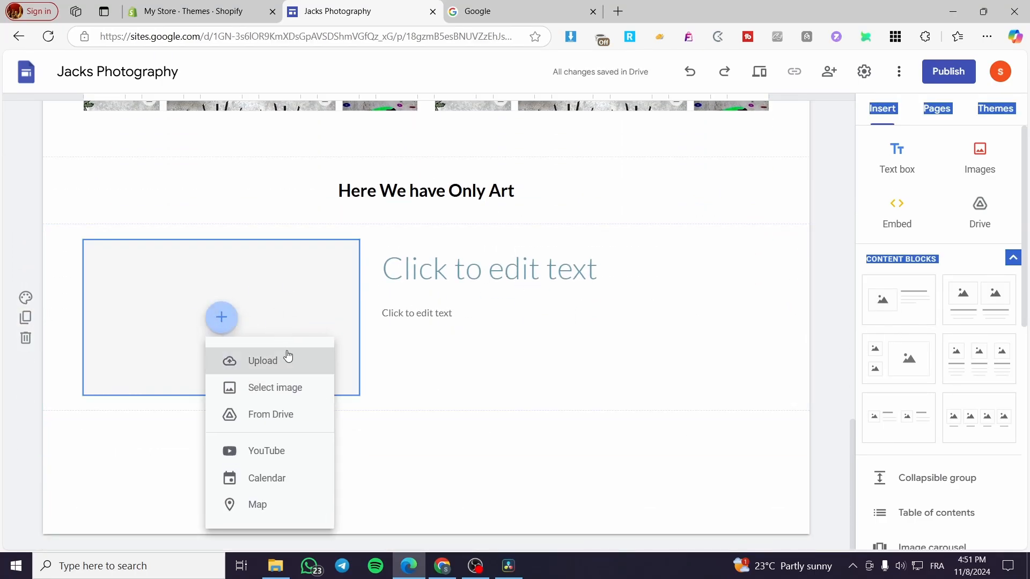
pyautogui.click(287, 358)
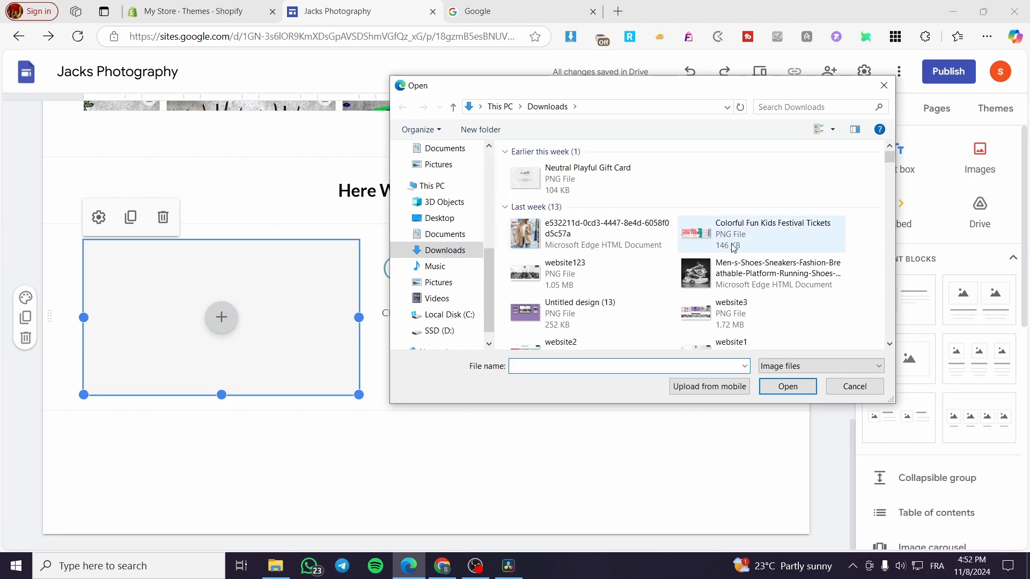
pyautogui.doubleClick(708, 319)
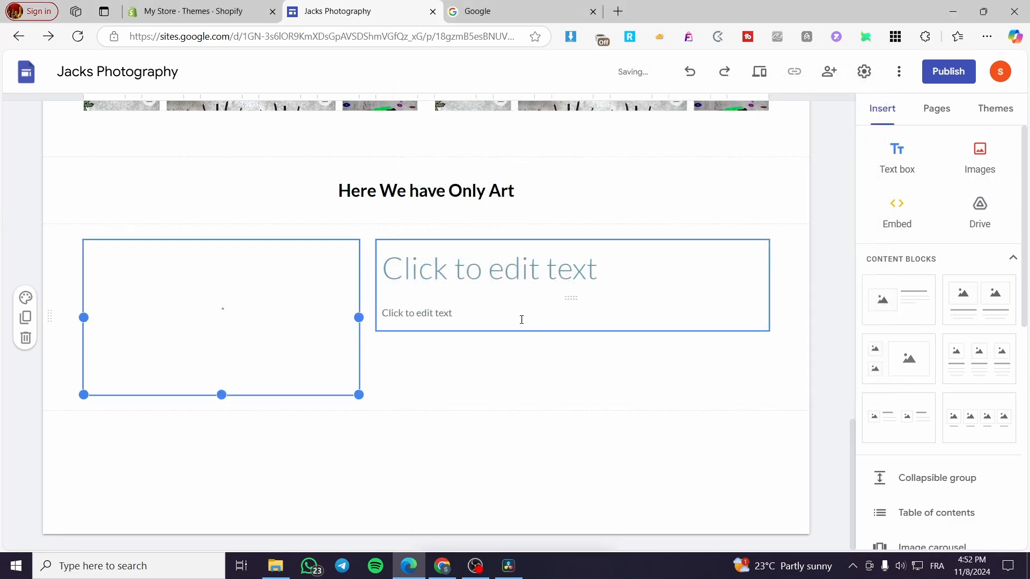
# - Enter "This is a sample website" as the title beside the uploaded image
pyautogui.click(621, 284)
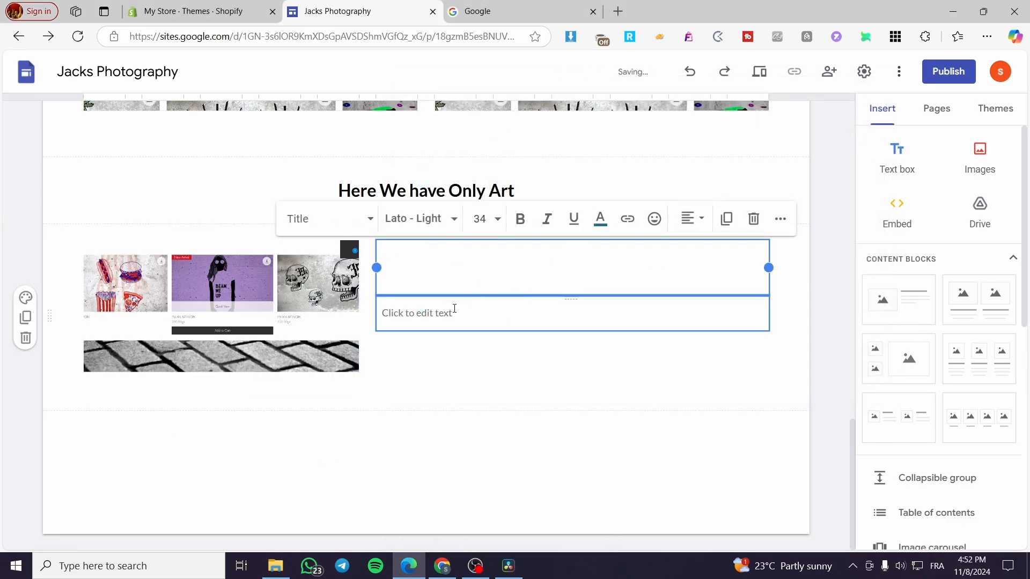
pyautogui.write('This is a sam')
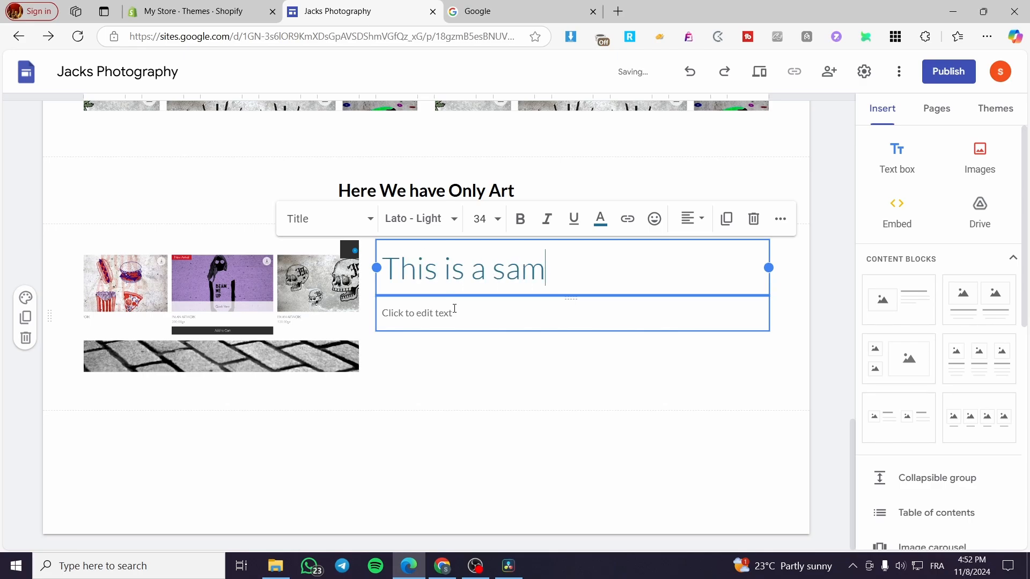
pyautogui.write('ple website')
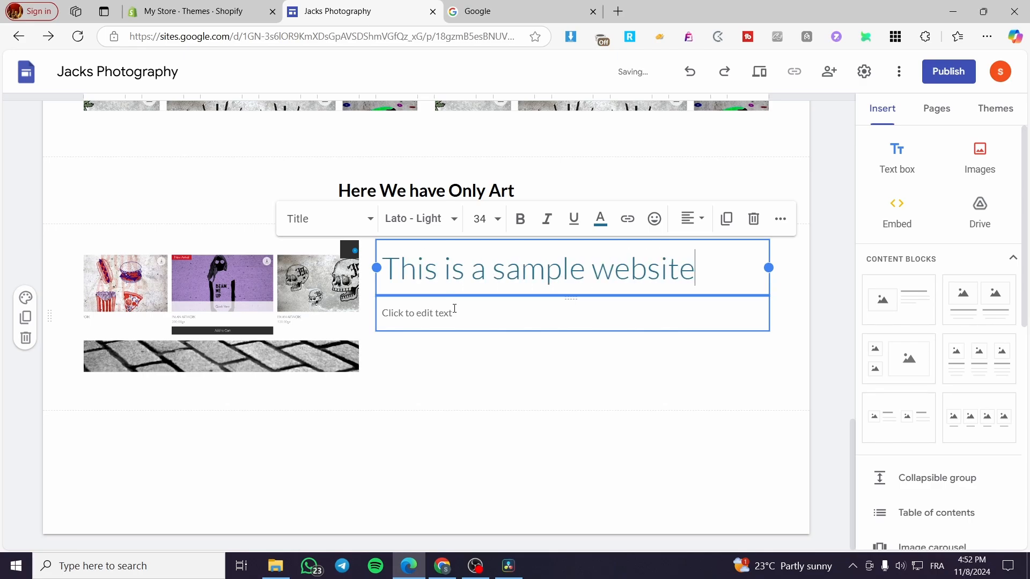
# - Fill the text under that title with "This is a order from a client that wanted to create a modern Store."
pyautogui.click(450, 318)
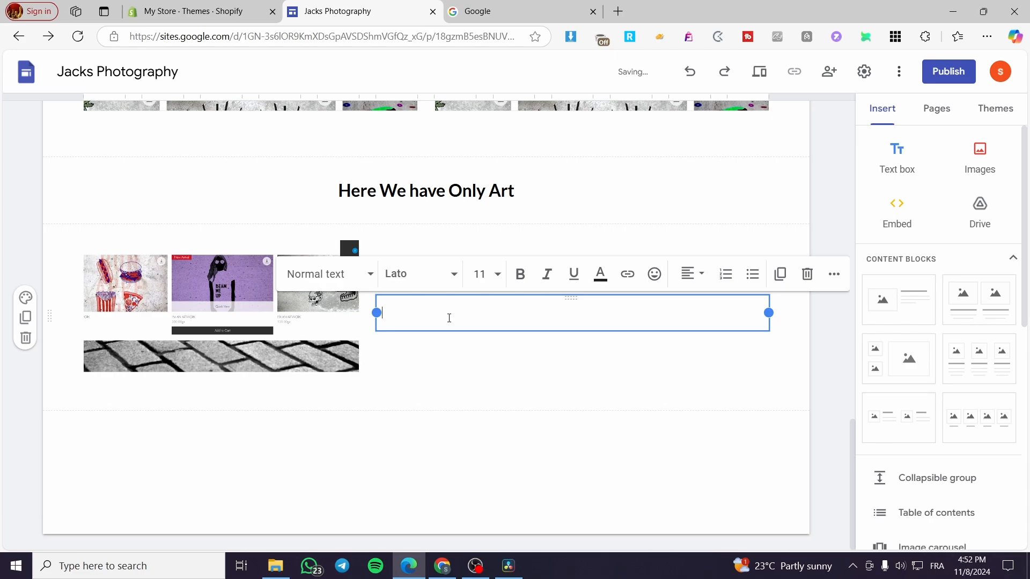
pyautogui.write('This is a order from a client that wanted to create a modern St')
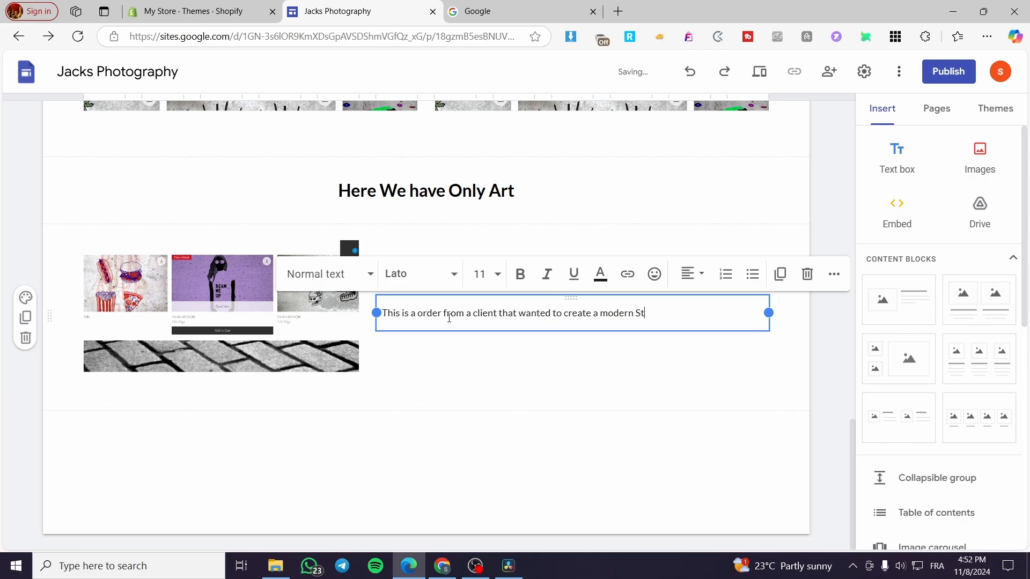
pyautogui.write('.')
pyautogui.scroll(1, 529, 402)
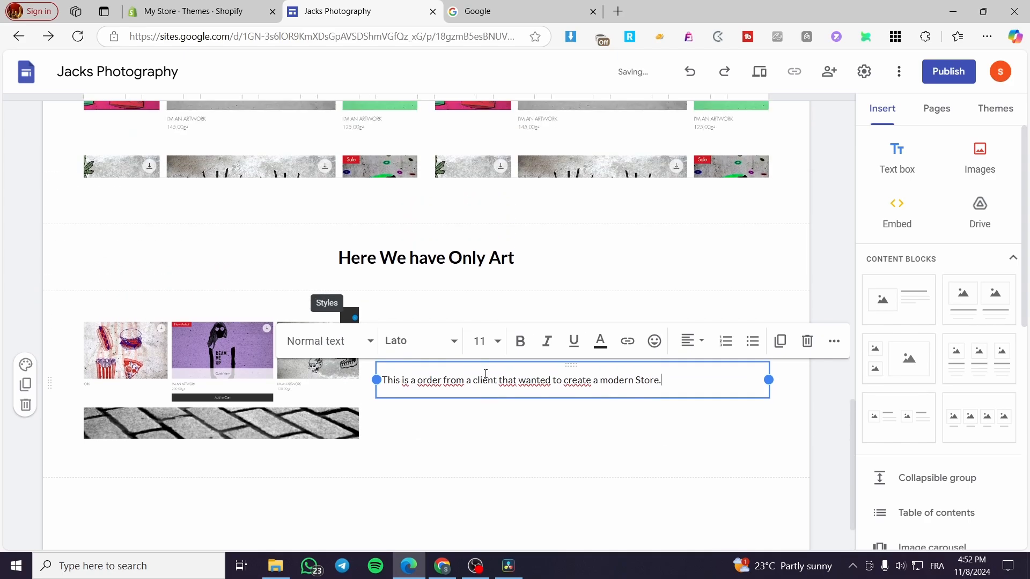
# - Finish the text edit and look at the options for adding new pages, links, embeds and menu sections
pyautogui.click(589, 453)
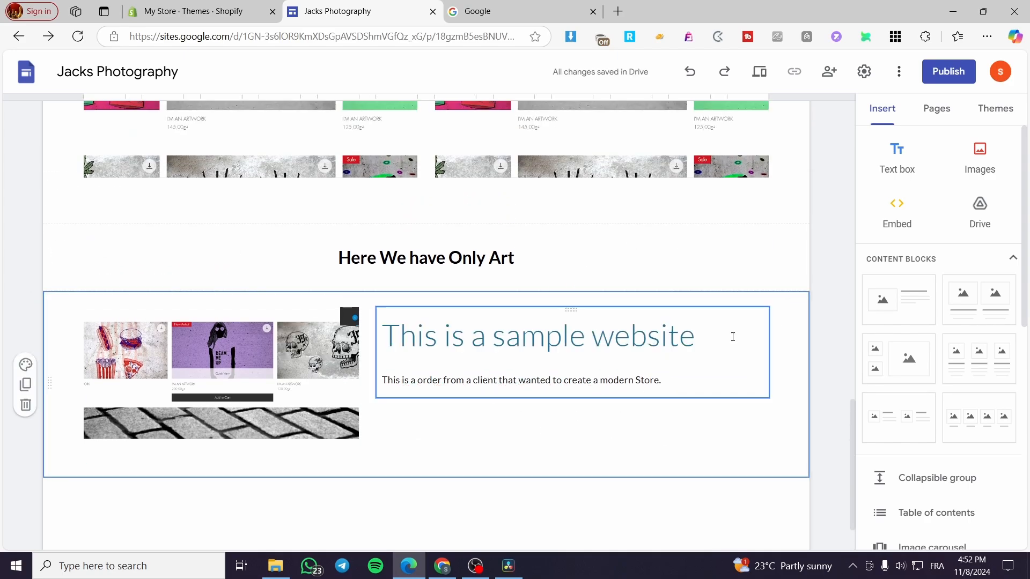
pyautogui.scroll(10, 552, 280)
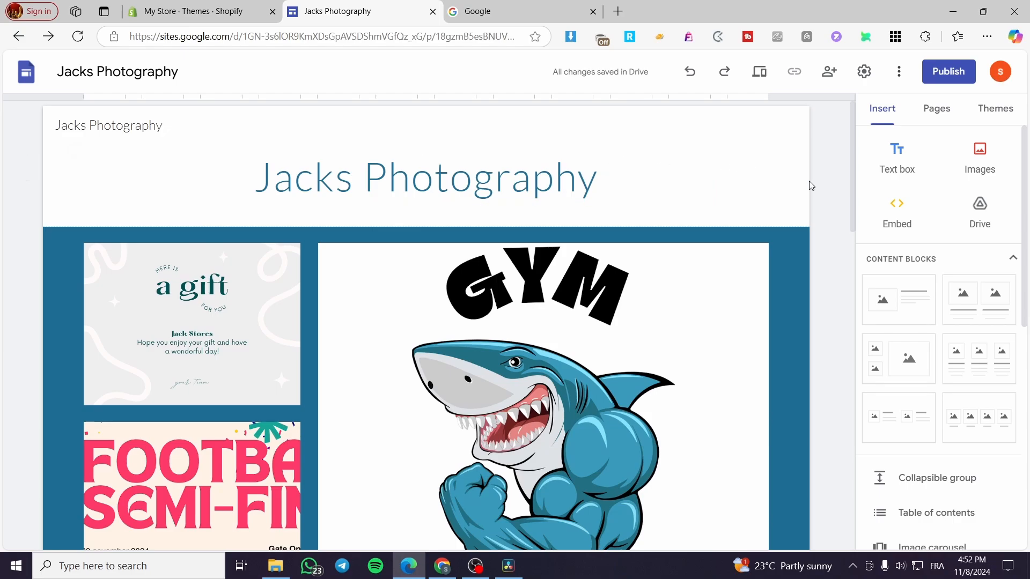
pyautogui.click(936, 109)
pyautogui.moveTo(944, 515)
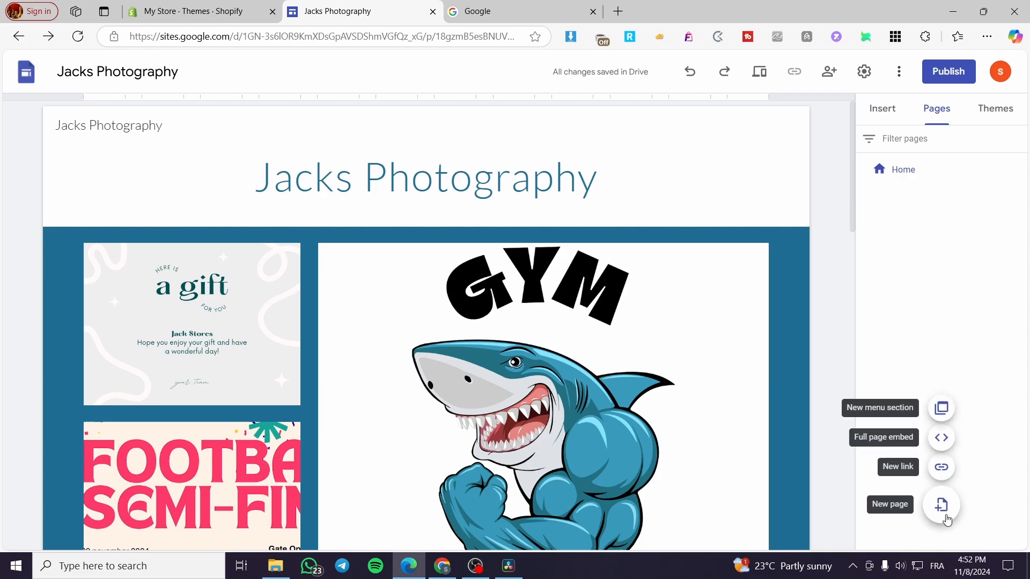
# - Try the purple and pink color variants of the Simple theme and return to blue
pyautogui.click(994, 109)
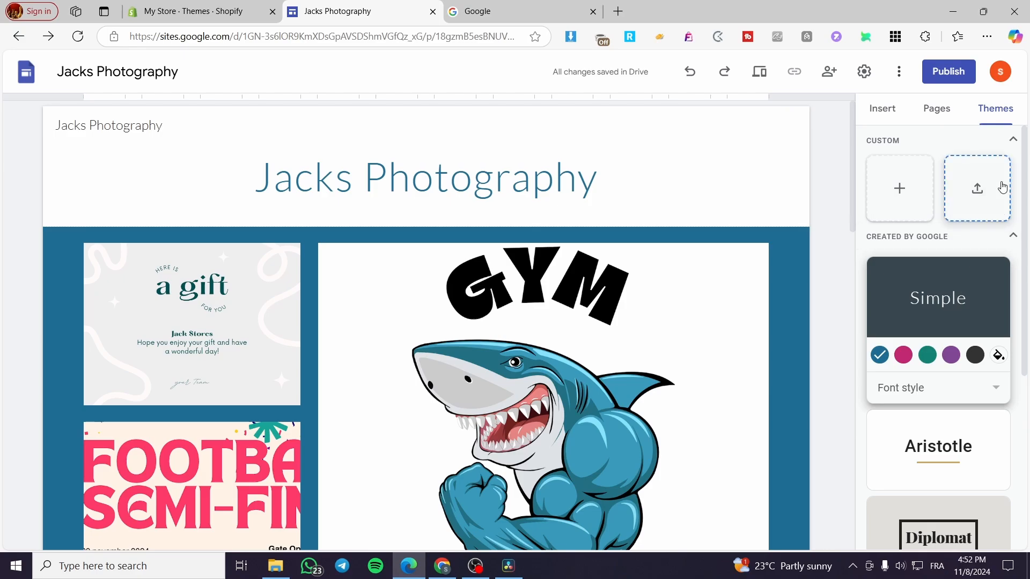
pyautogui.scroll(-1, 896, 170)
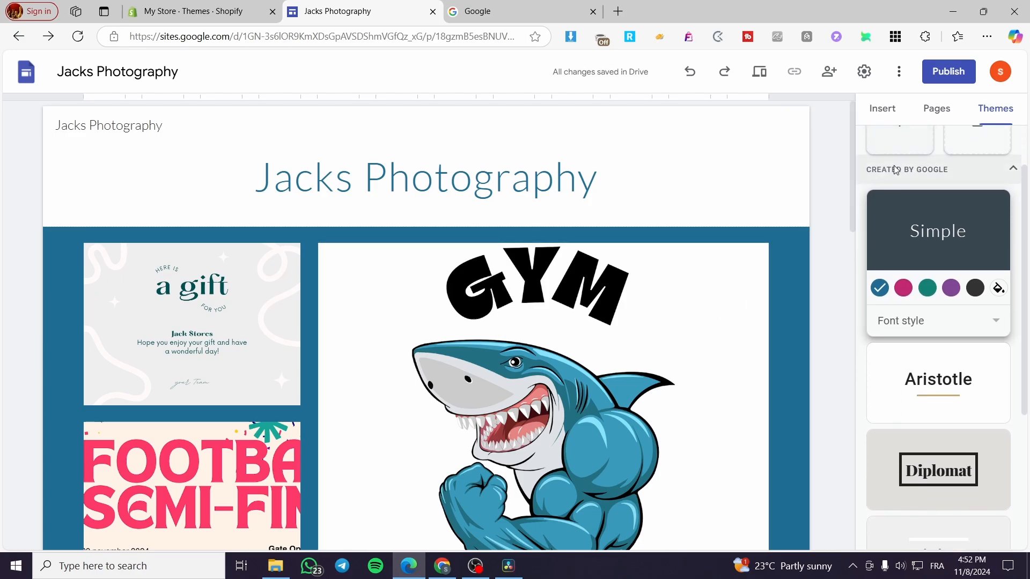
pyautogui.click(951, 290)
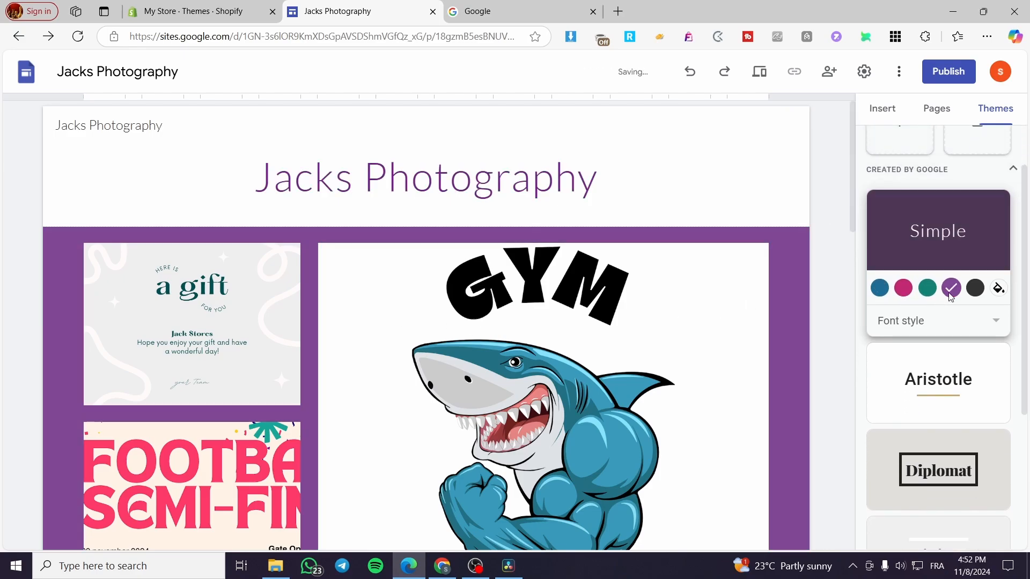
pyautogui.click(905, 290)
pyautogui.click(880, 290)
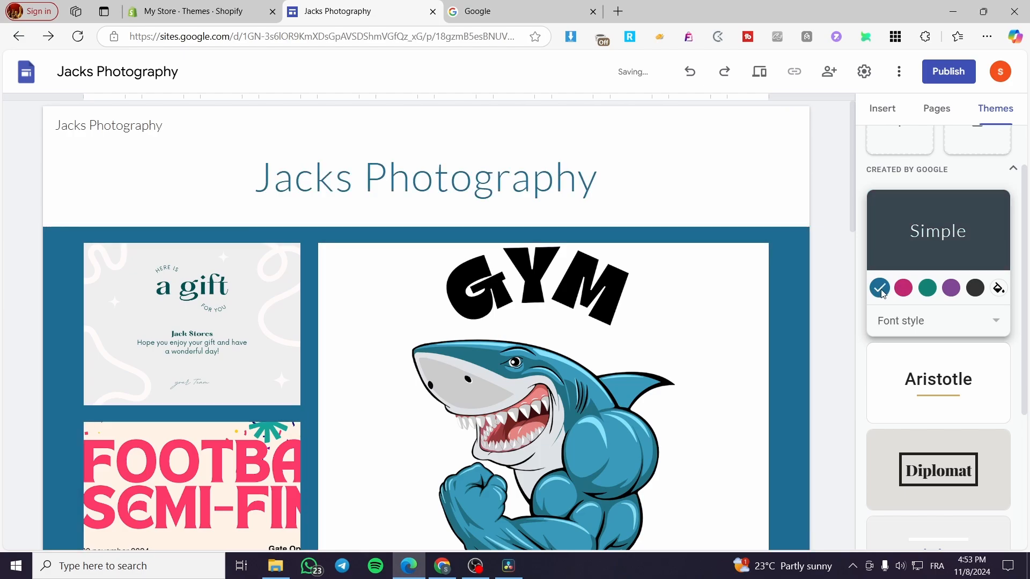
# - Apply the Diplomat theme to the site and check how the page sections look with it
pyautogui.scroll(-2, 821, 287)
pyautogui.scroll(-4, 983, 301)
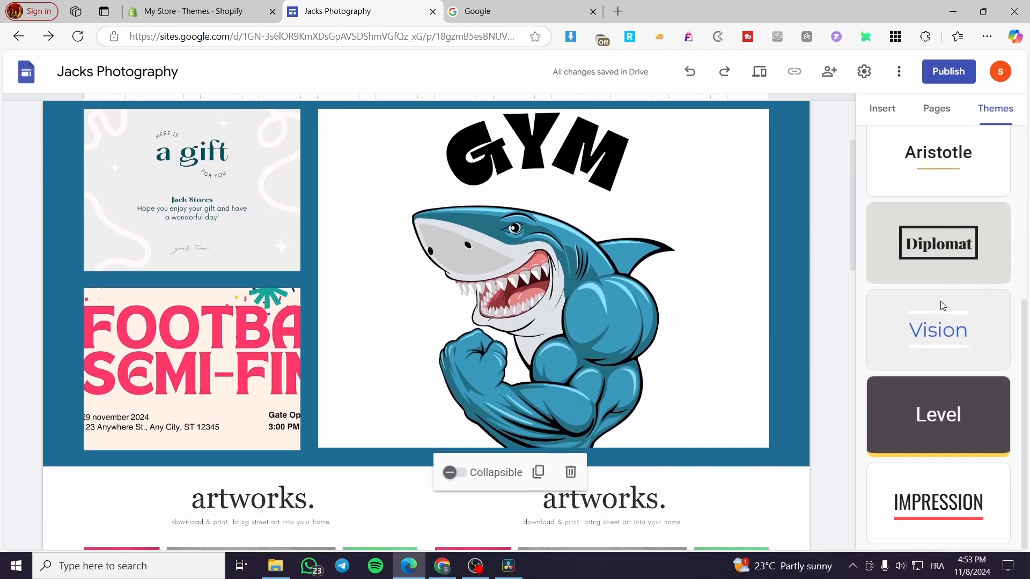
pyautogui.click(885, 267)
pyautogui.scroll(-2, 757, 419)
pyautogui.scroll(-2, 876, 476)
pyautogui.scroll(-8, 635, 437)
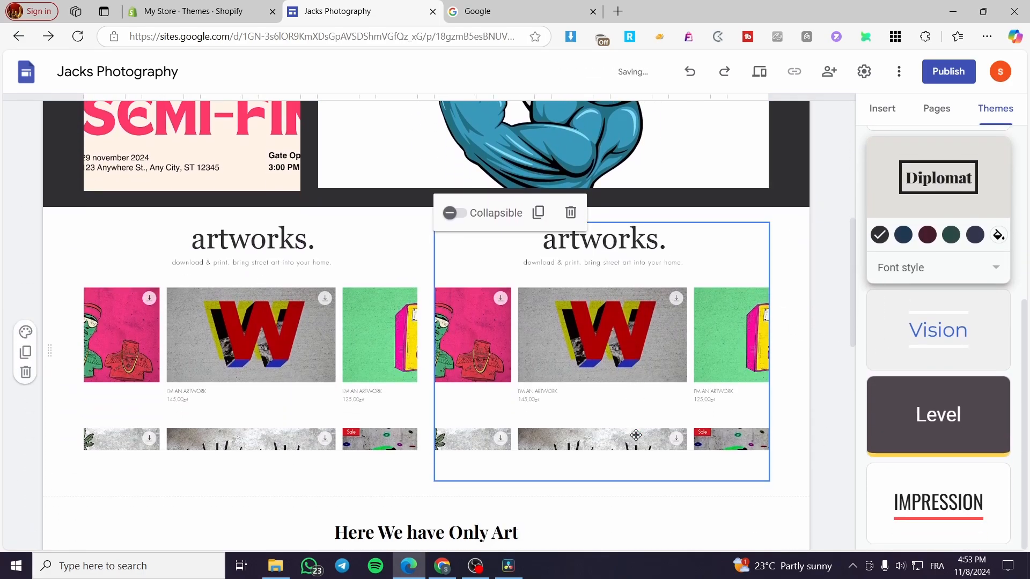
# - Examine the elements available for insertion, from content blocks and social links to maps, forms and charts
pyautogui.click(881, 108)
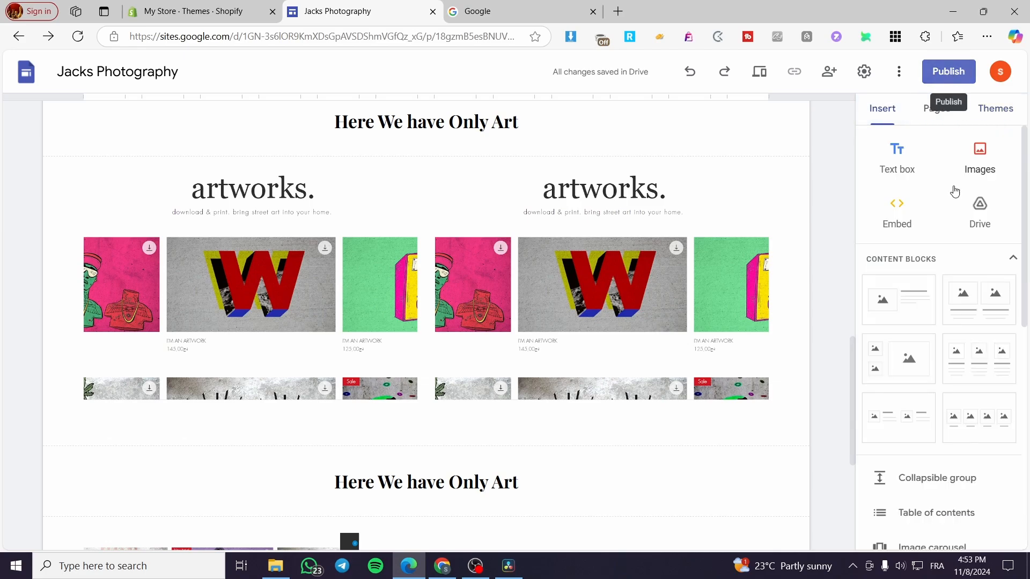
pyautogui.scroll(-8, 986, 424)
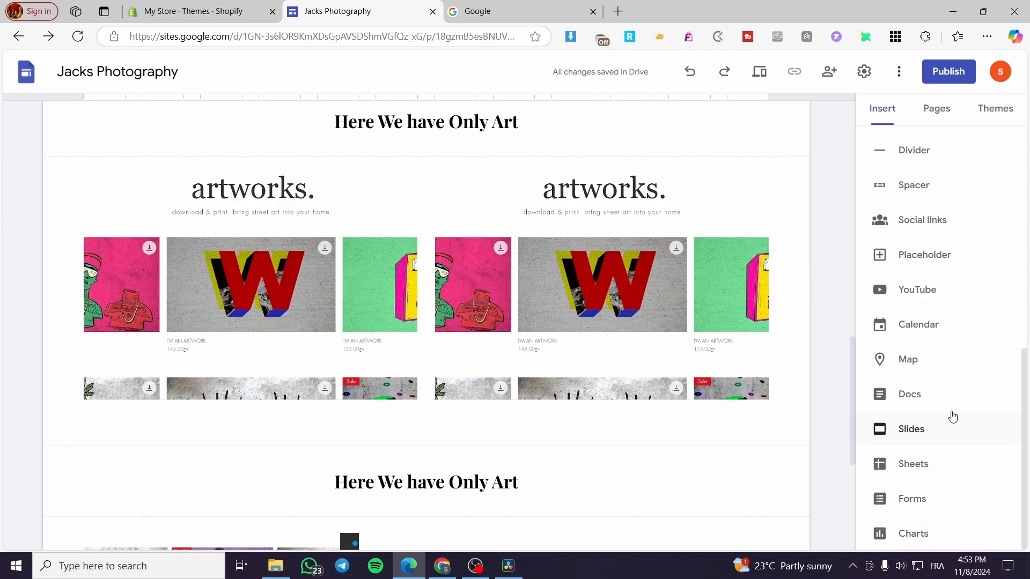
pyautogui.scroll(1, 948, 363)
pyautogui.scroll(-2, 944, 408)
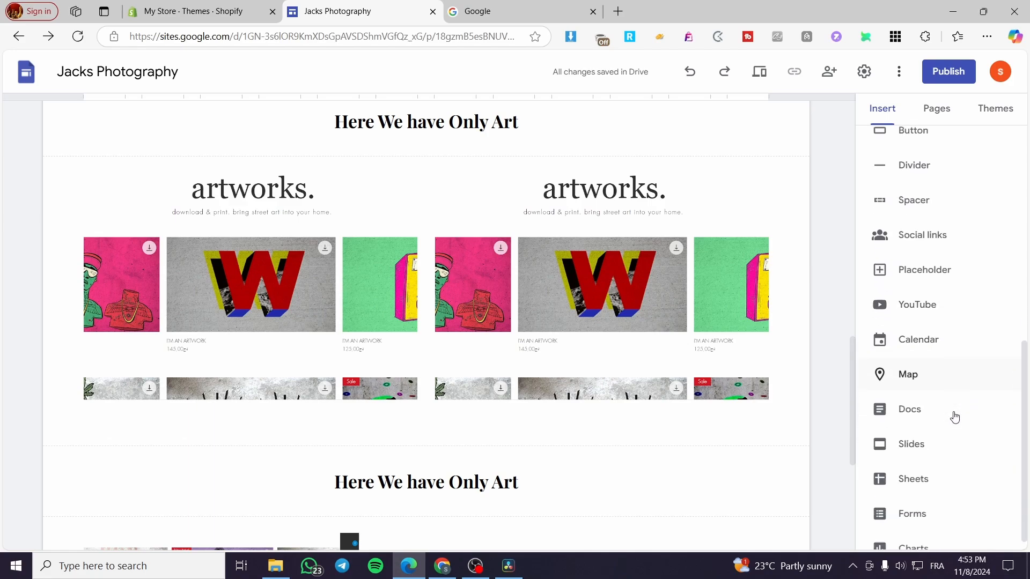
# - Add a footer to the site with the photography business name, a phone number and an e-mail address on separate lines
pyautogui.scroll(-5, 540, 501)
pyautogui.click(413, 537)
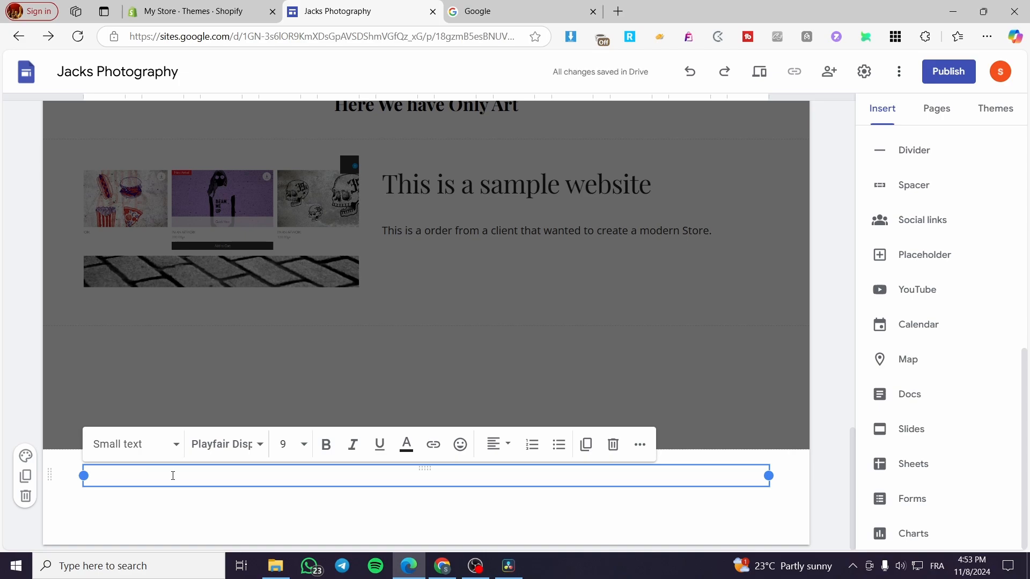
pyautogui.write('j')
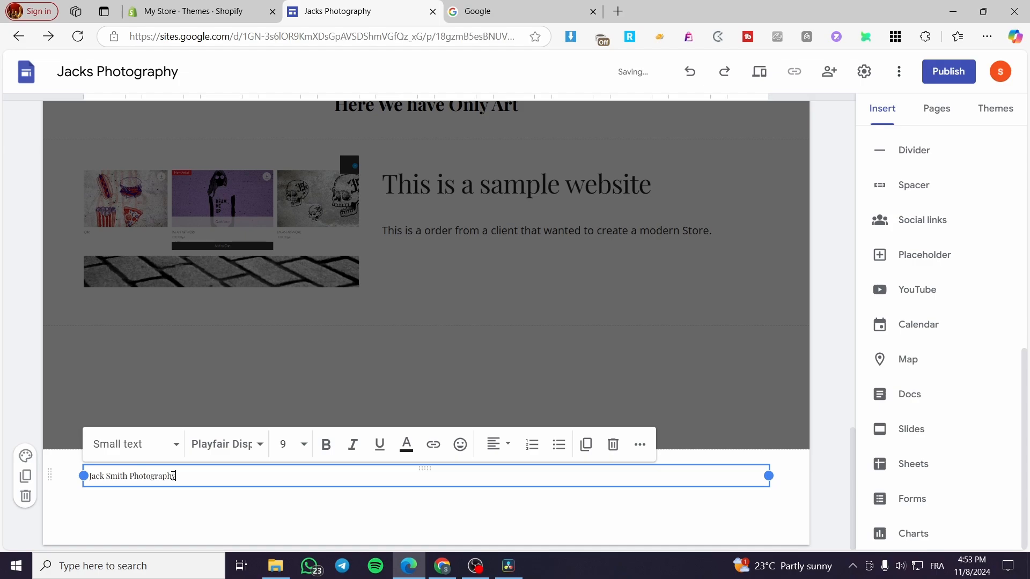
pyautogui.press('Return')
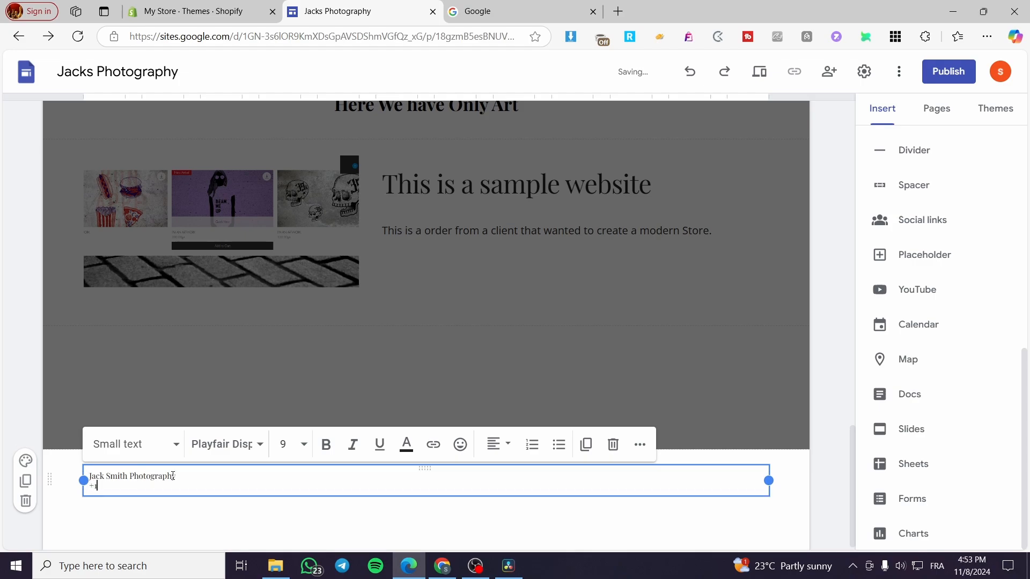
pyautogui.press('BackSpace')
pyautogui.press('Return')
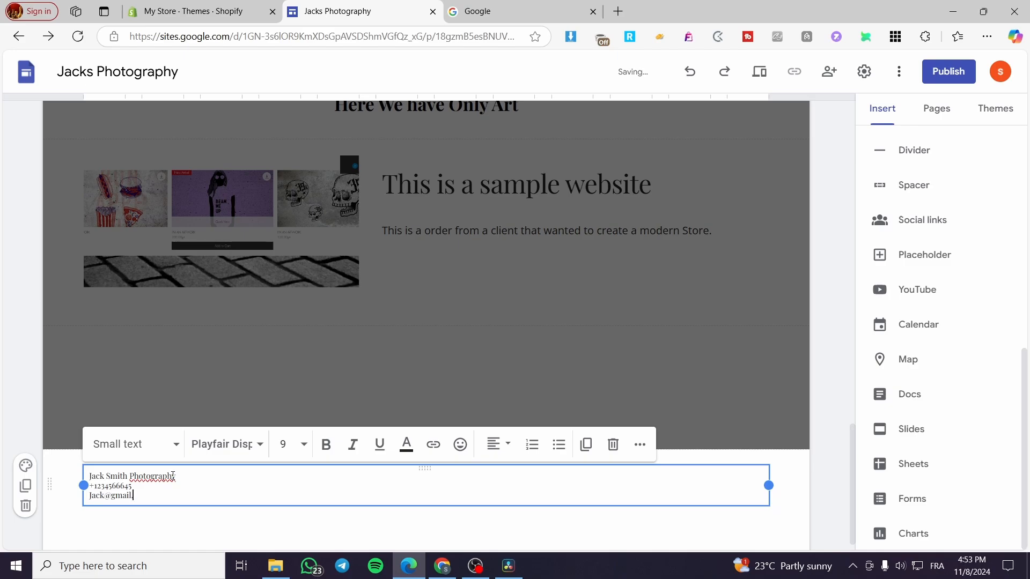
pyautogui.press('Return')
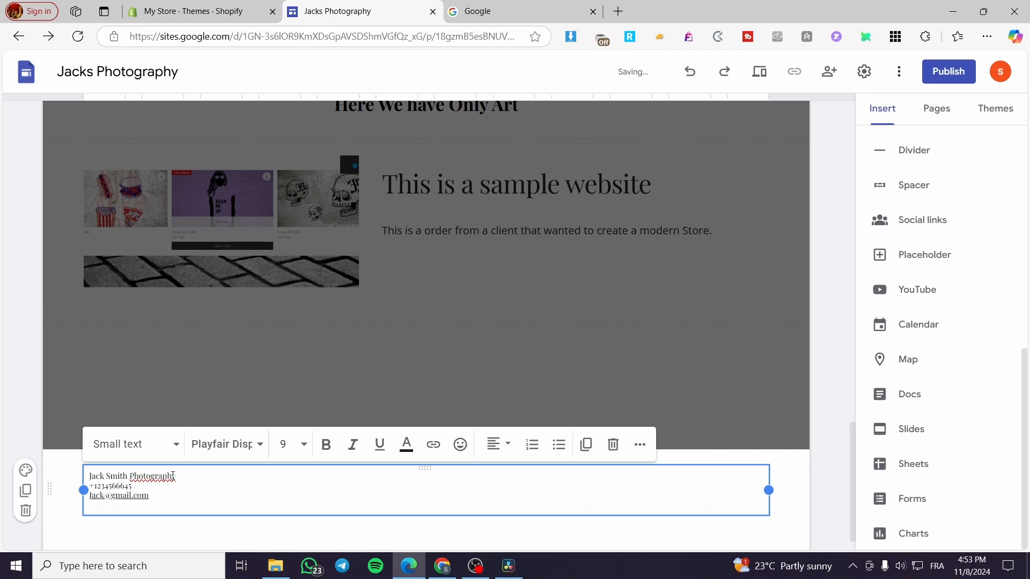
pyautogui.click(238, 530)
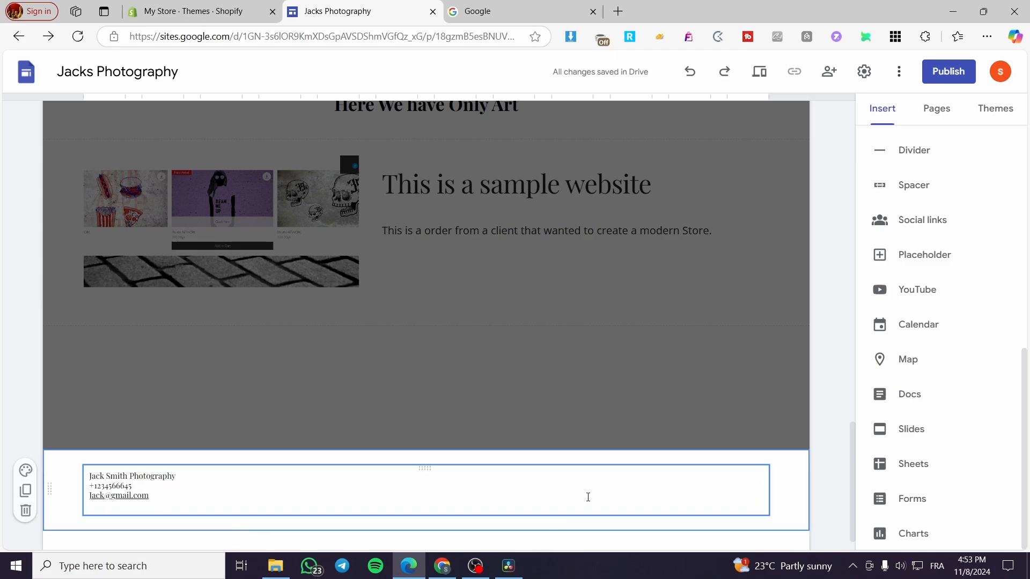
# - Examine the web address, domain, visibility and search settings for publishing, close them without publishing, and review the page up to its header
pyautogui.scroll(10, 970, 384)
pyautogui.click(953, 77)
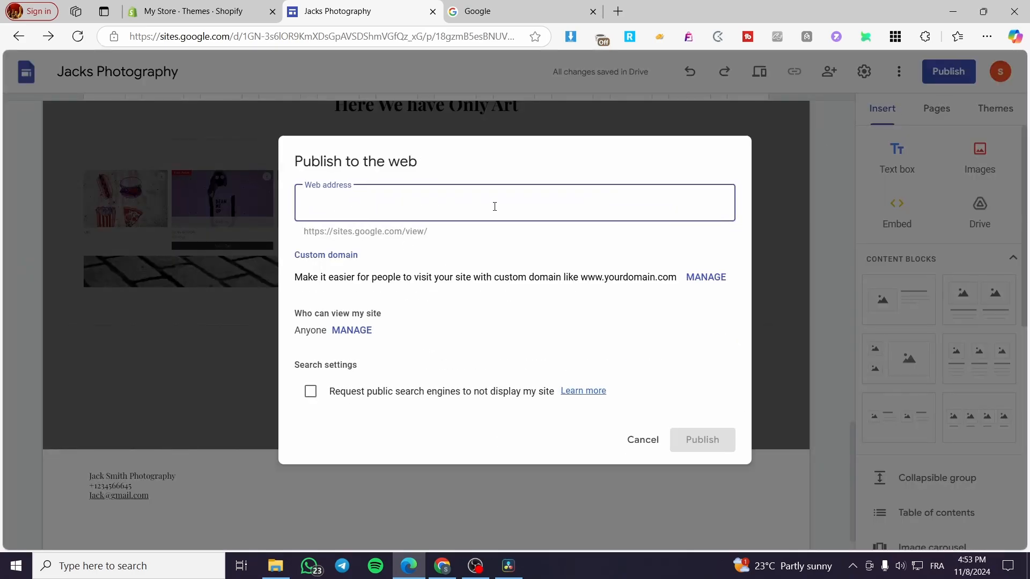
pyautogui.click(654, 450)
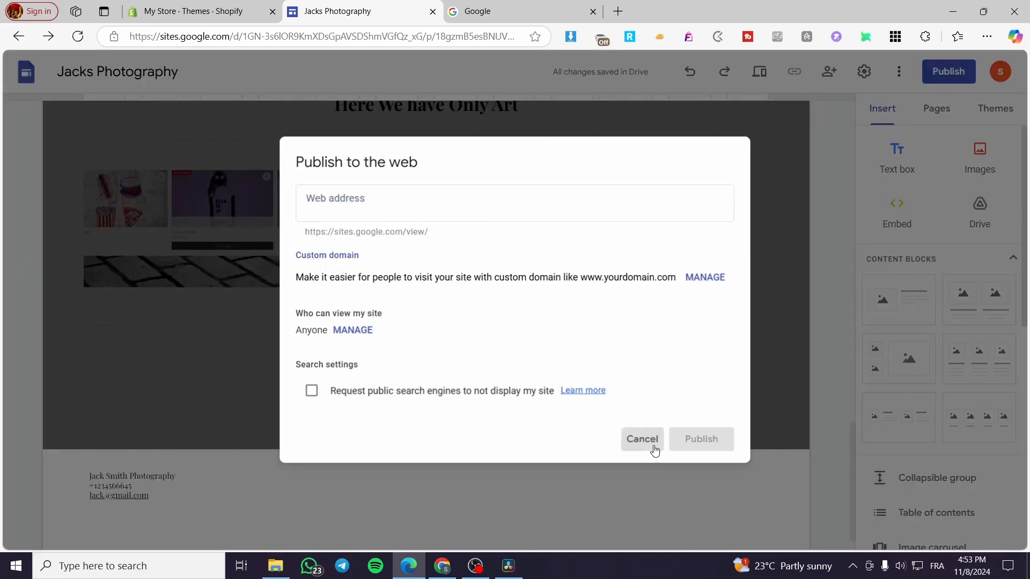
pyautogui.scroll(9, 645, 437)
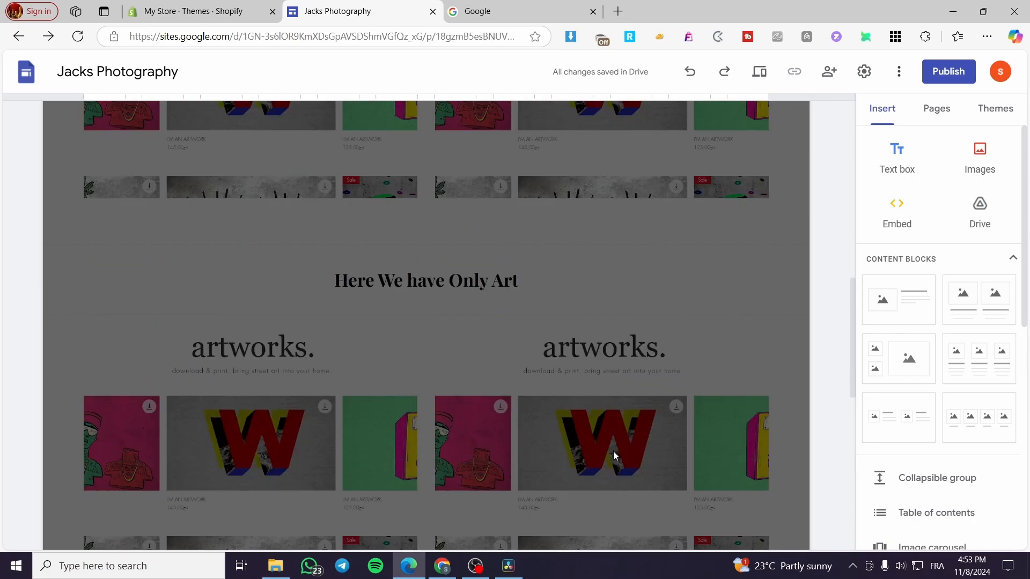
pyautogui.scroll(5, 613, 452)
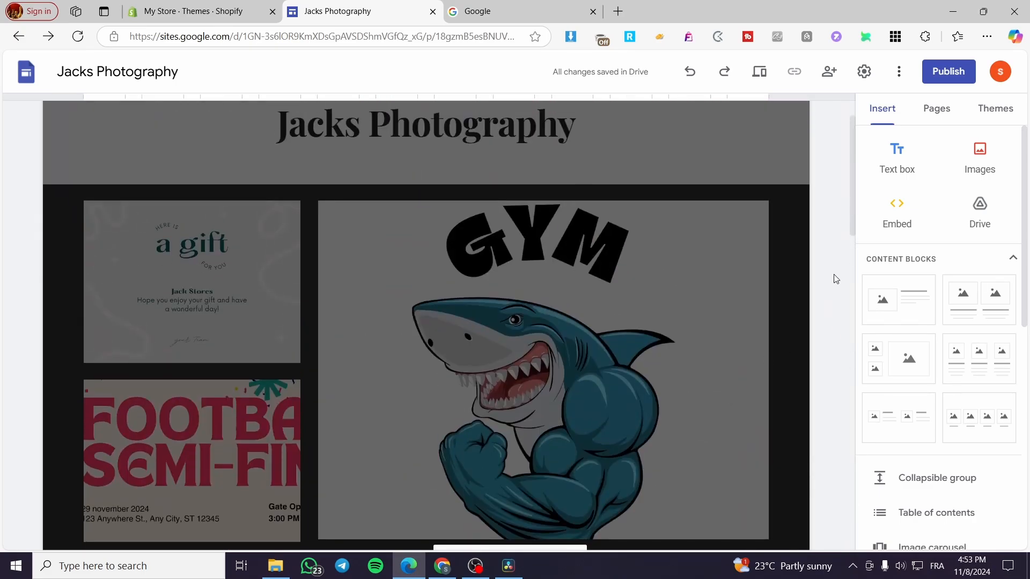